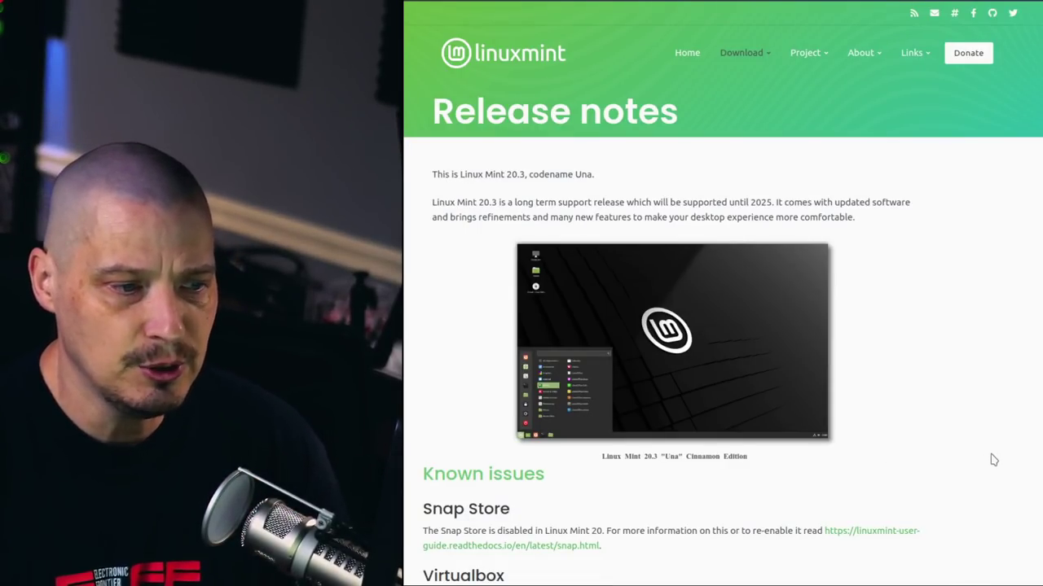
Step: Scroll the 20.3 release notes to the Known issues covering Snap Store and Virtualbox
{"action": "scroll", "coordinate": [993, 461], "scroll_direction": "down", "scroll_amount": 4}
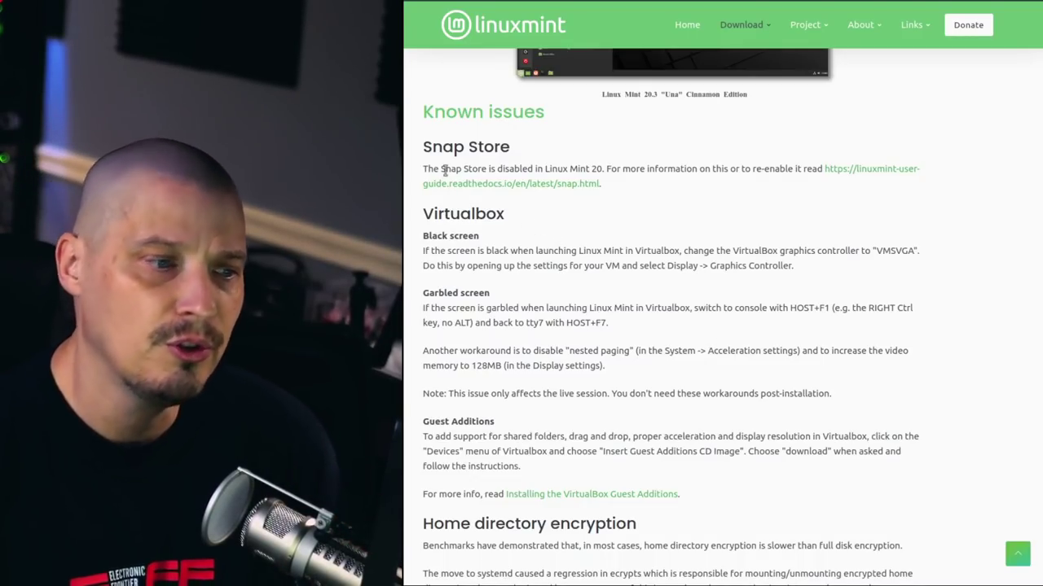
{"action": "scroll", "coordinate": [884, 269], "scroll_direction": "up", "scroll_amount": 2}
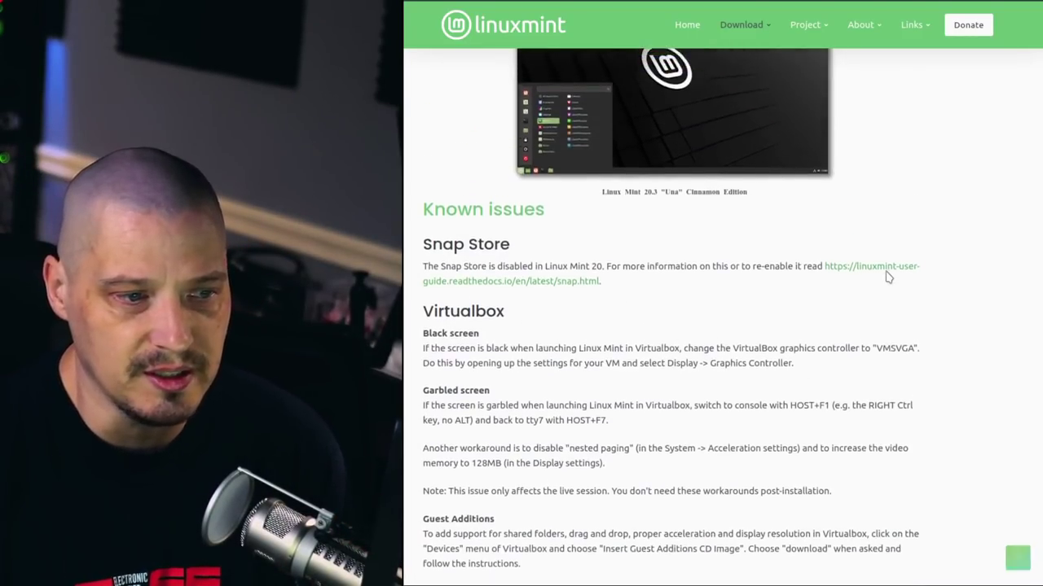
Step: Scroll past the Virtualbox Guest Additions notes to Home directory encryption and Guest sessions
{"action": "scroll", "coordinate": [893, 305], "scroll_direction": "up", "scroll_amount": 1}
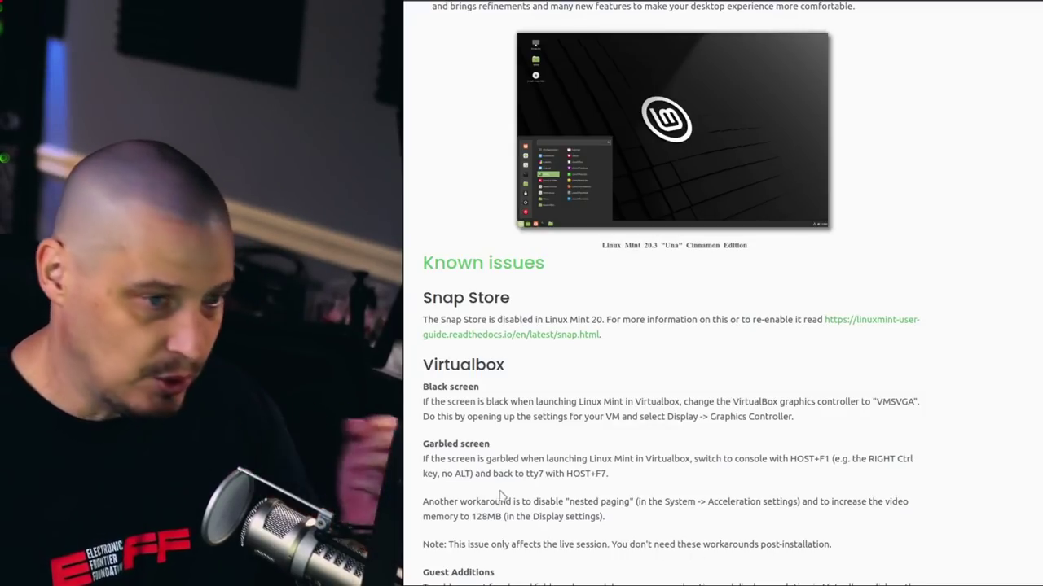
{"action": "scroll", "coordinate": [865, 423], "scroll_direction": "down", "scroll_amount": 3}
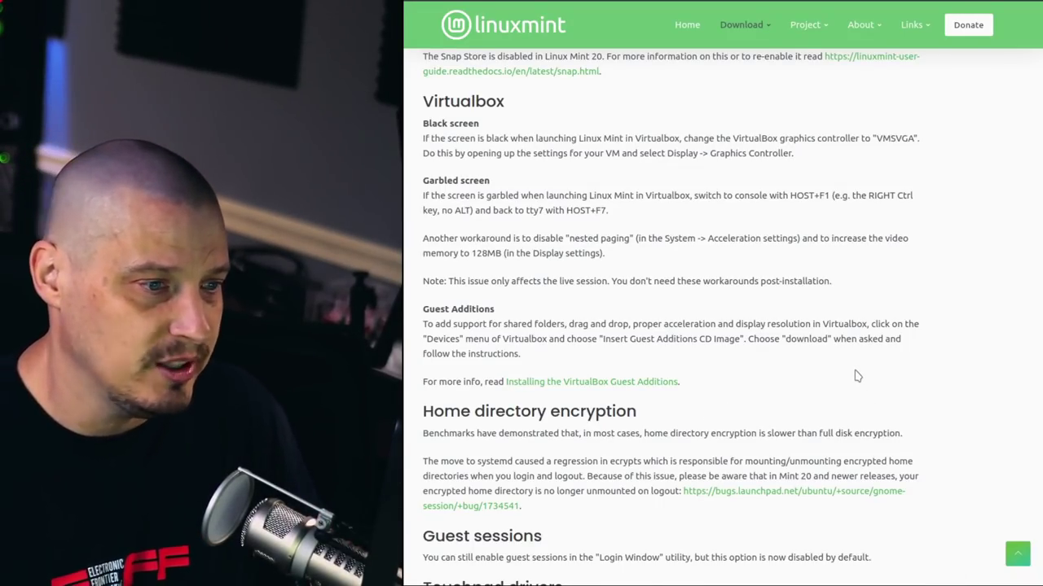
Step: Scroll past Touchpad drivers and Wine to the Tips on the live-session username and password
{"action": "scroll", "coordinate": [857, 375], "scroll_direction": "down", "scroll_amount": 4}
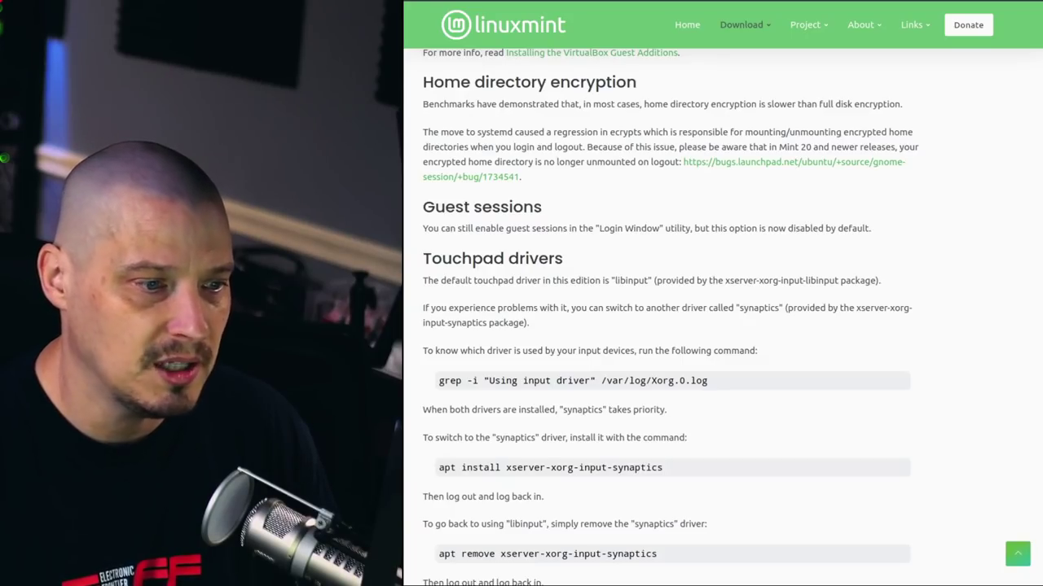
{"action": "scroll", "coordinate": [671, 317], "scroll_direction": "down", "scroll_amount": 2}
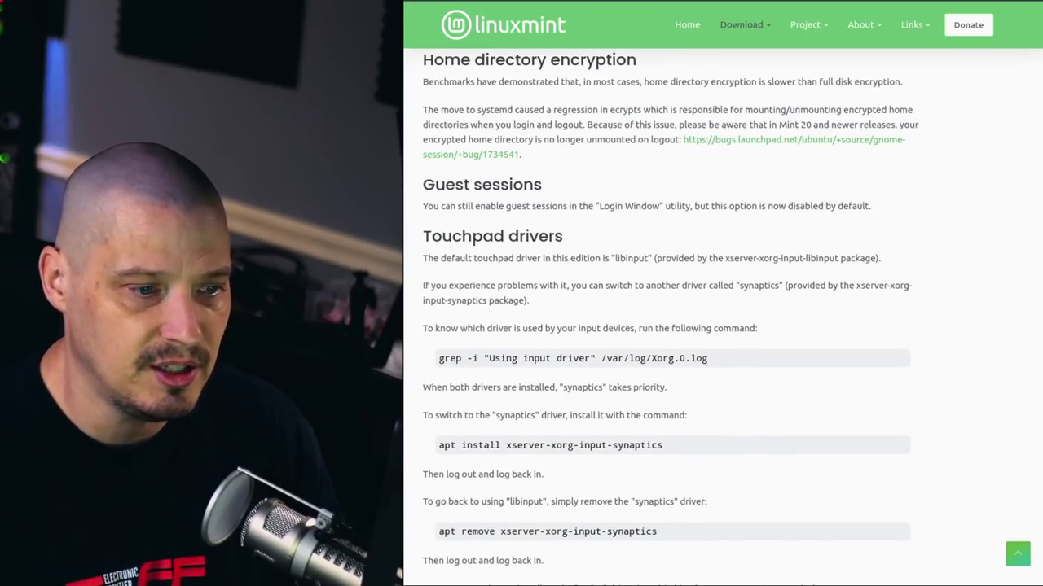
{"action": "scroll", "coordinate": [1036, 295], "scroll_direction": "down", "scroll_amount": 6}
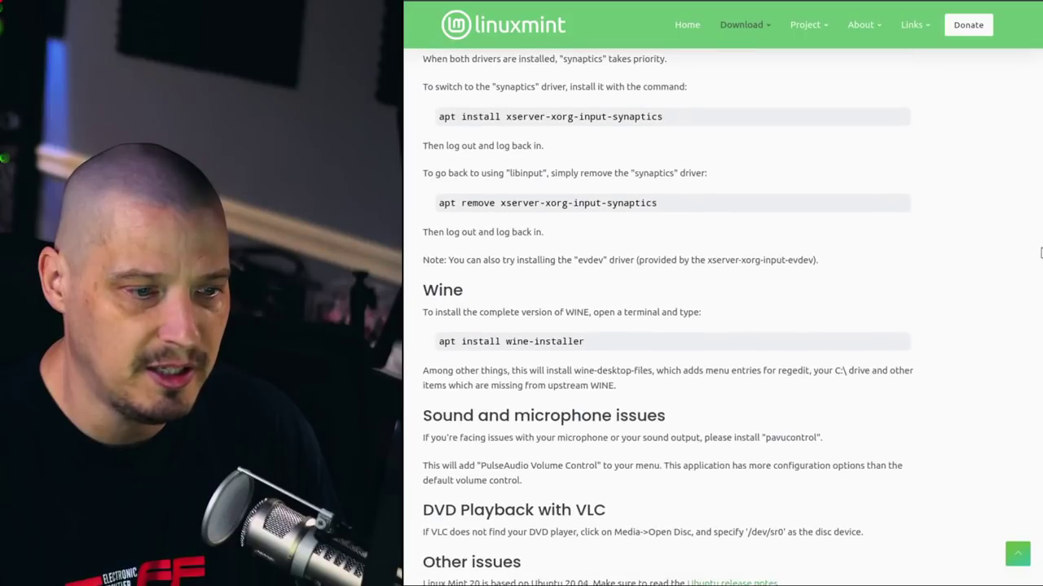
{"action": "scroll", "coordinate": [659, 481], "scroll_direction": "up", "scroll_amount": 1}
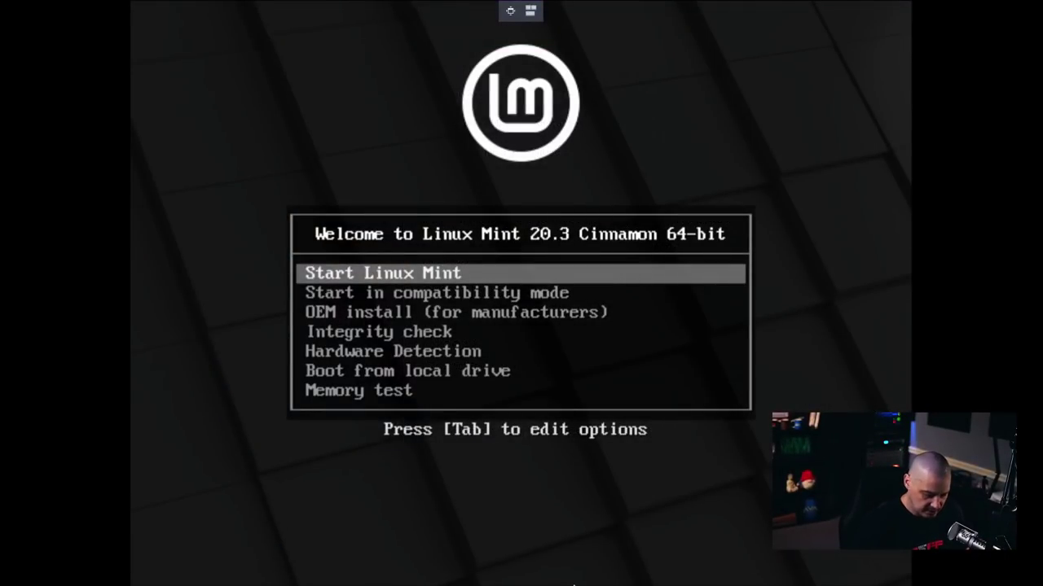
Step: Boot the live session and set the display resolution to 1920 x 1080 (16:9), keeping the configuration
{"action": "key", "text": "Return"}
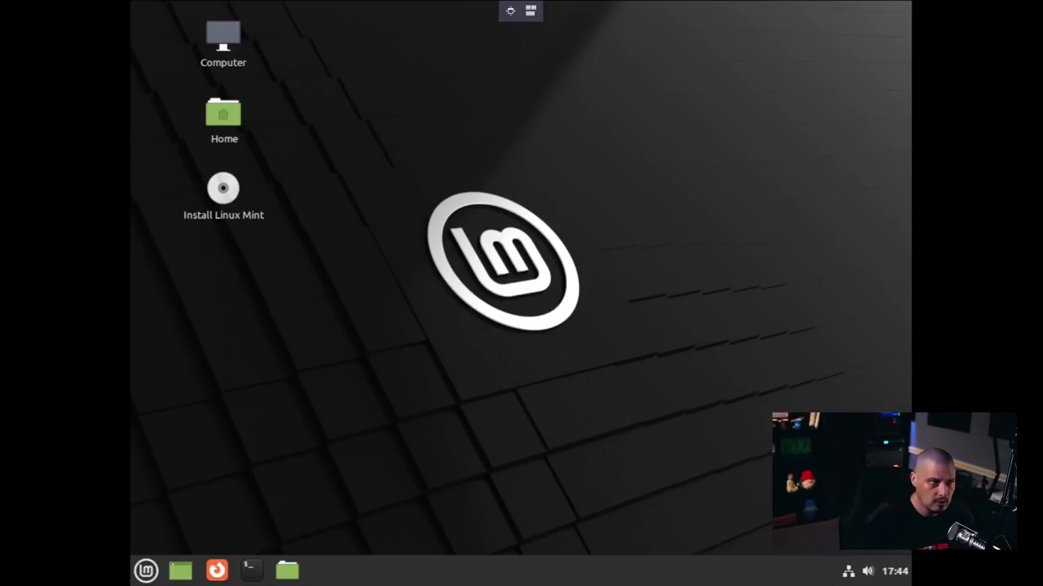
{"action": "left_click", "coordinate": [146, 570]}
{"action": "type", "text": "display"}
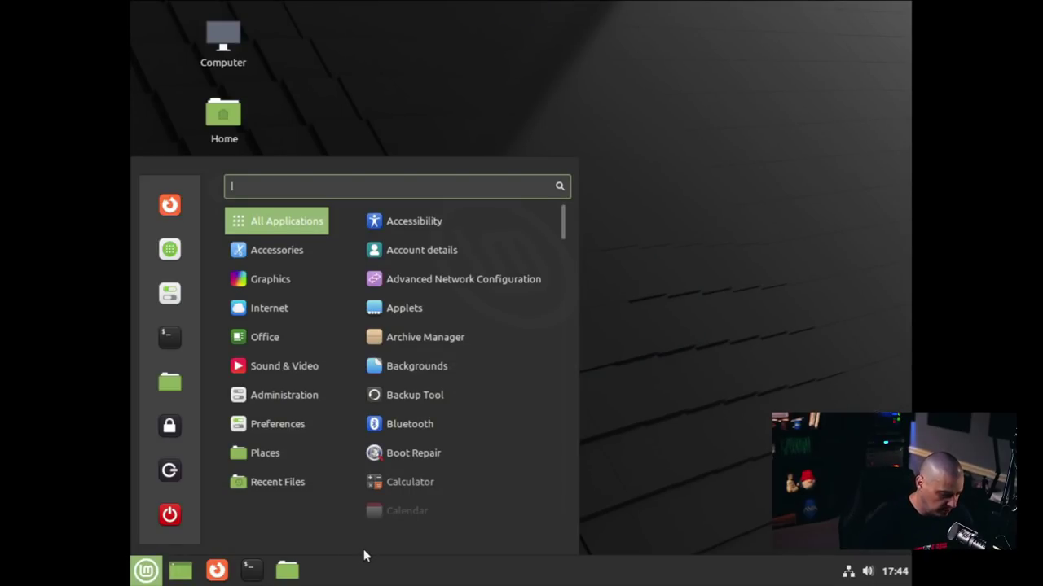
{"action": "key", "text": "Return"}
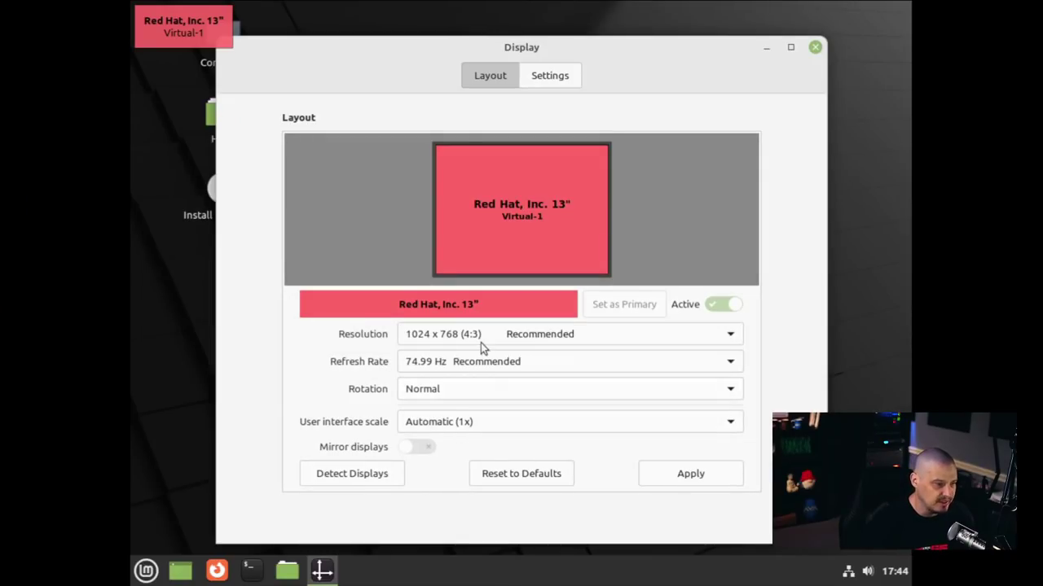
{"action": "left_click", "coordinate": [480, 341]}
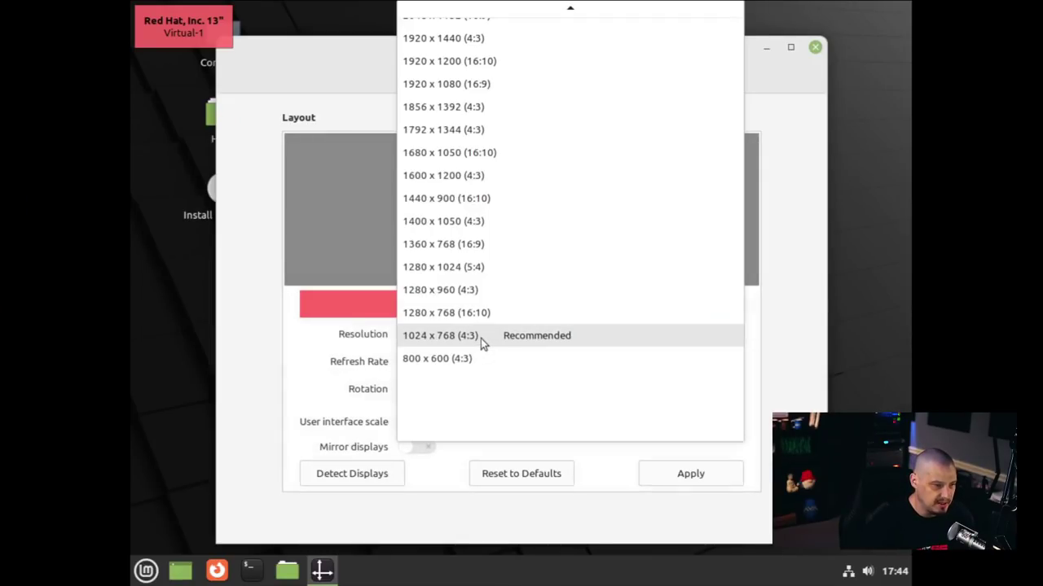
{"action": "left_click", "coordinate": [492, 87]}
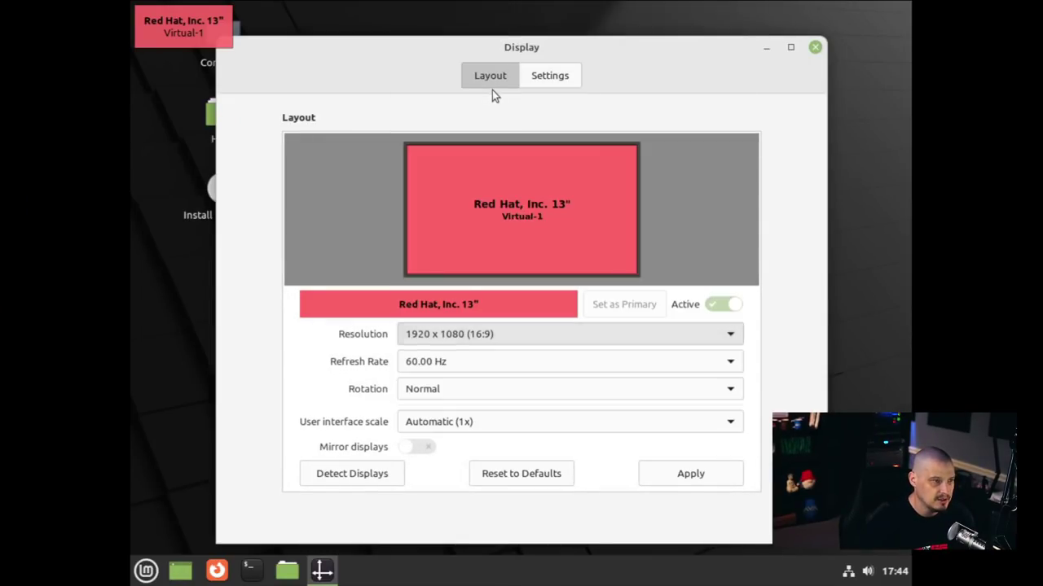
{"action": "left_click", "coordinate": [684, 479]}
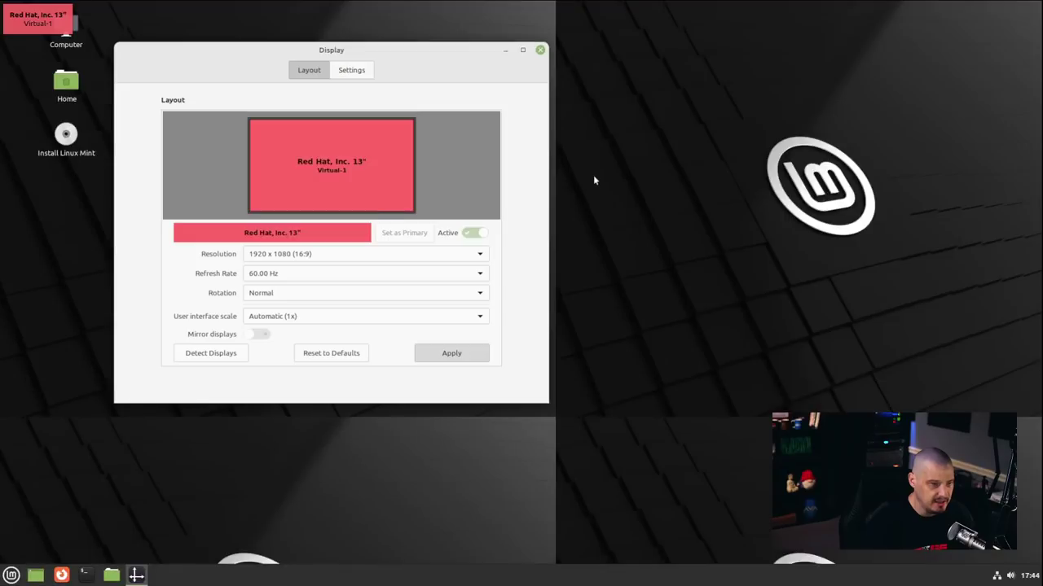
{"action": "left_click", "coordinate": [540, 52]}
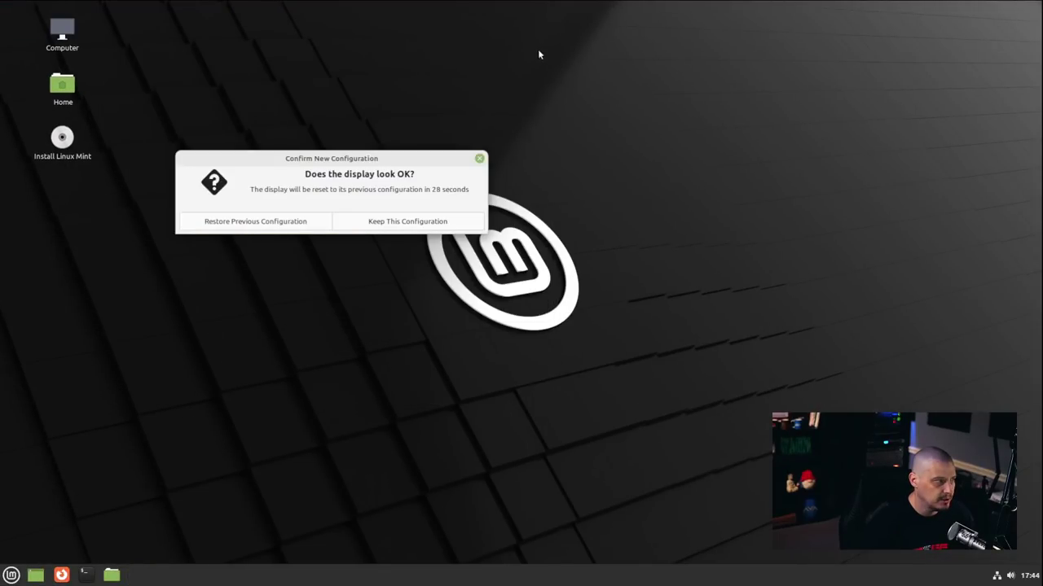
{"action": "left_click", "coordinate": [420, 225]}
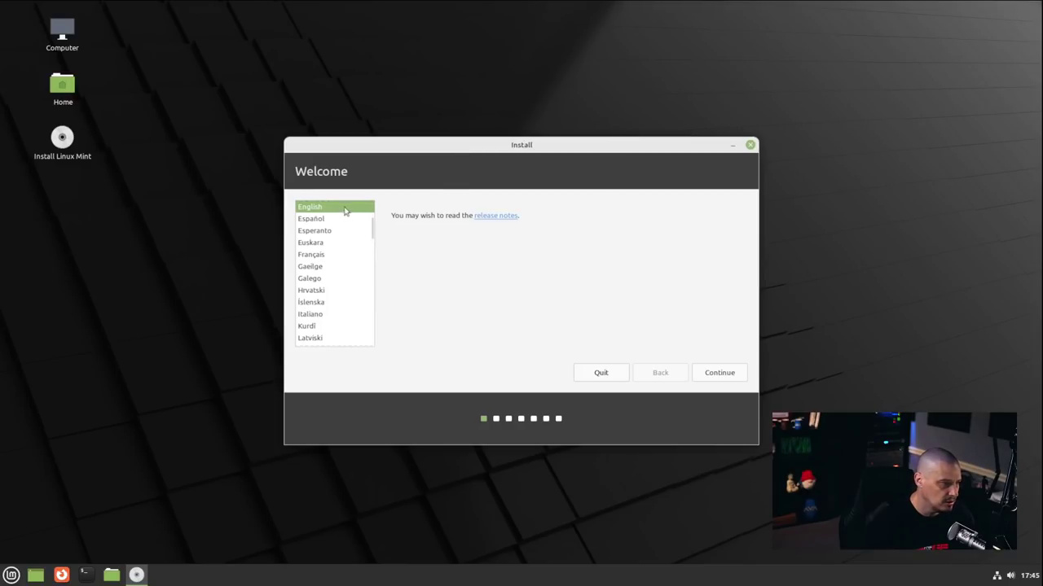
Step: Keep English and the English (US) keyboard layout, and opt to install multimedia codecs
{"action": "left_click", "coordinate": [732, 374]}
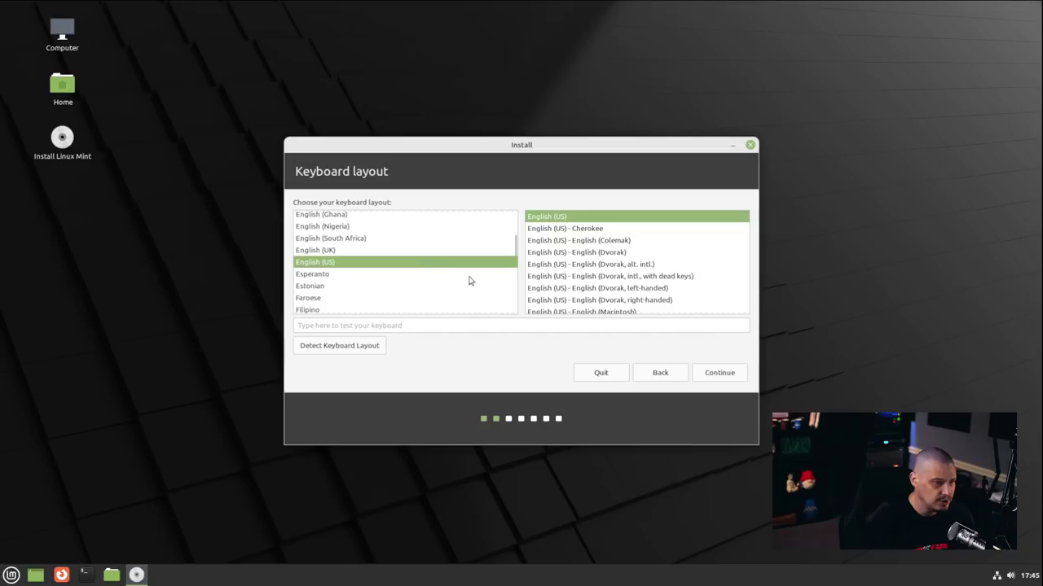
{"action": "left_click", "coordinate": [717, 372]}
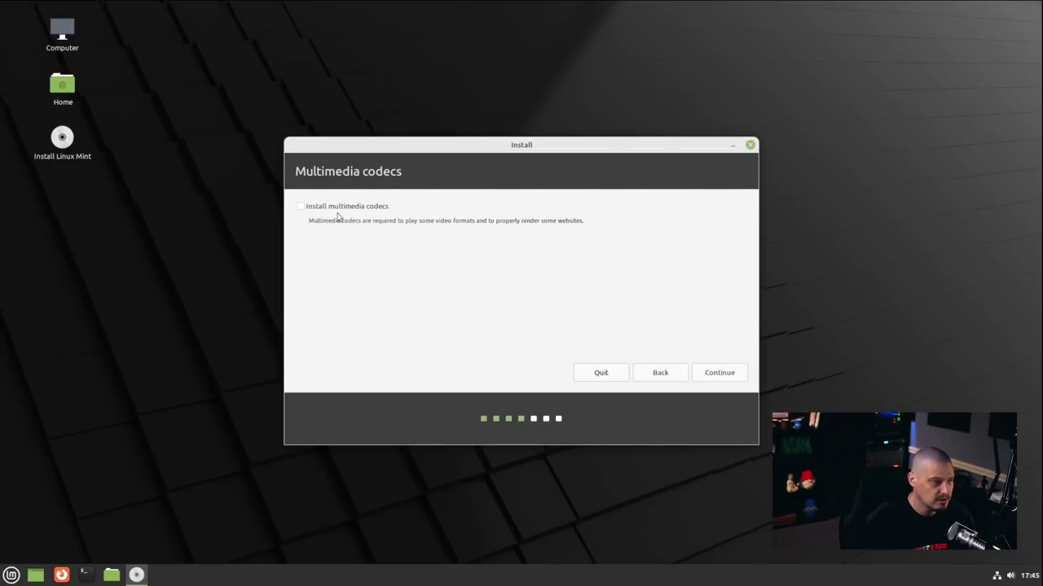
{"action": "left_click", "coordinate": [301, 206]}
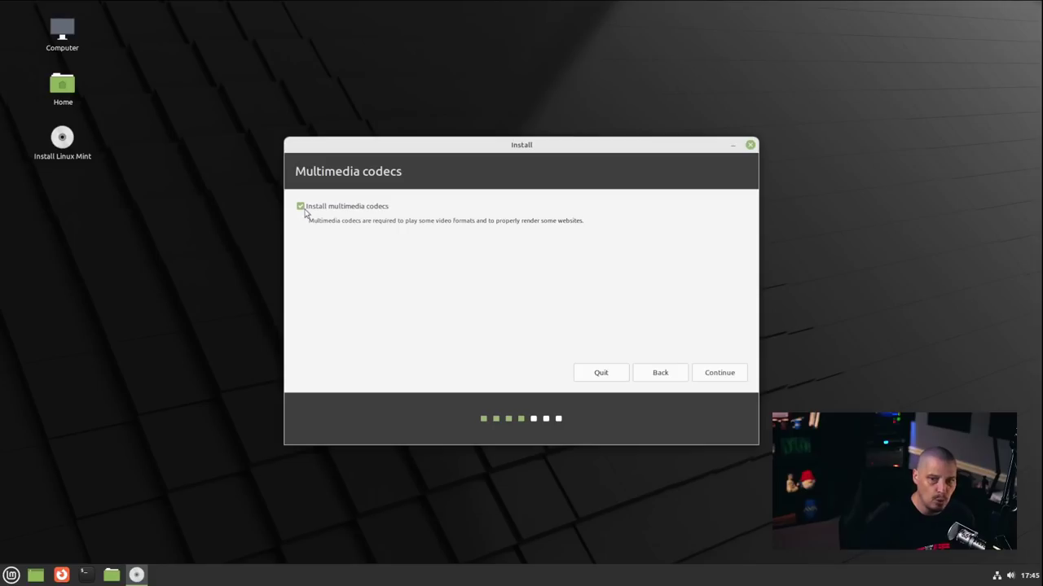
{"action": "left_click", "coordinate": [710, 372]}
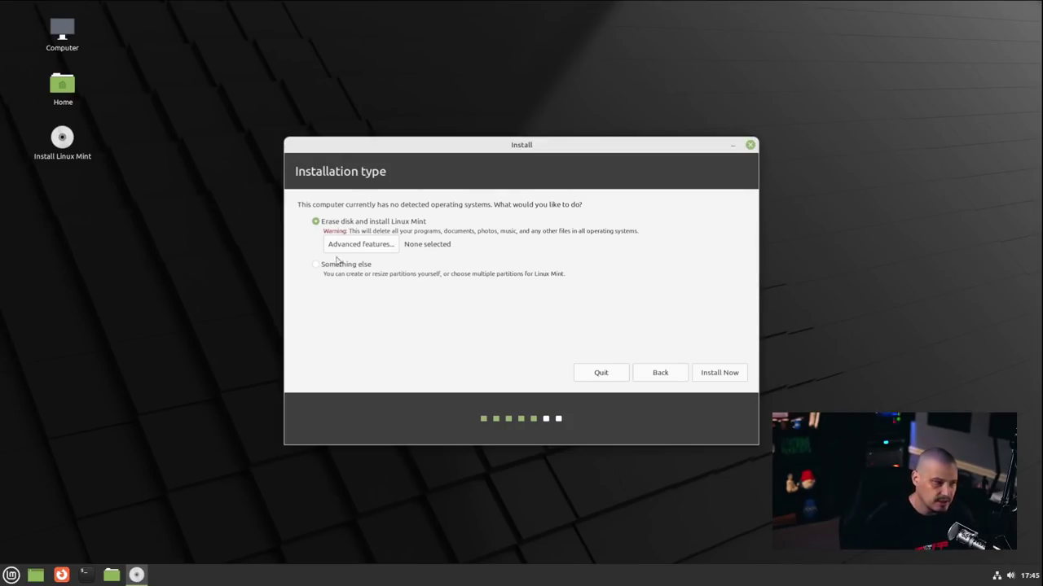
Step: Choose 'Erase disk and install Linux Mint' and start the installation
{"action": "left_click", "coordinate": [316, 265]}
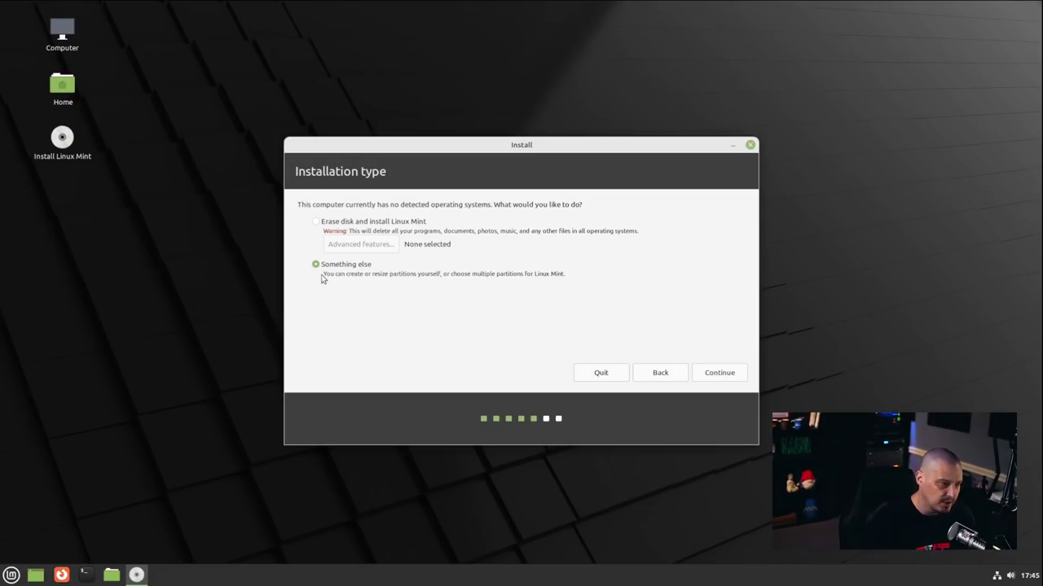
{"action": "left_click", "coordinate": [317, 223]}
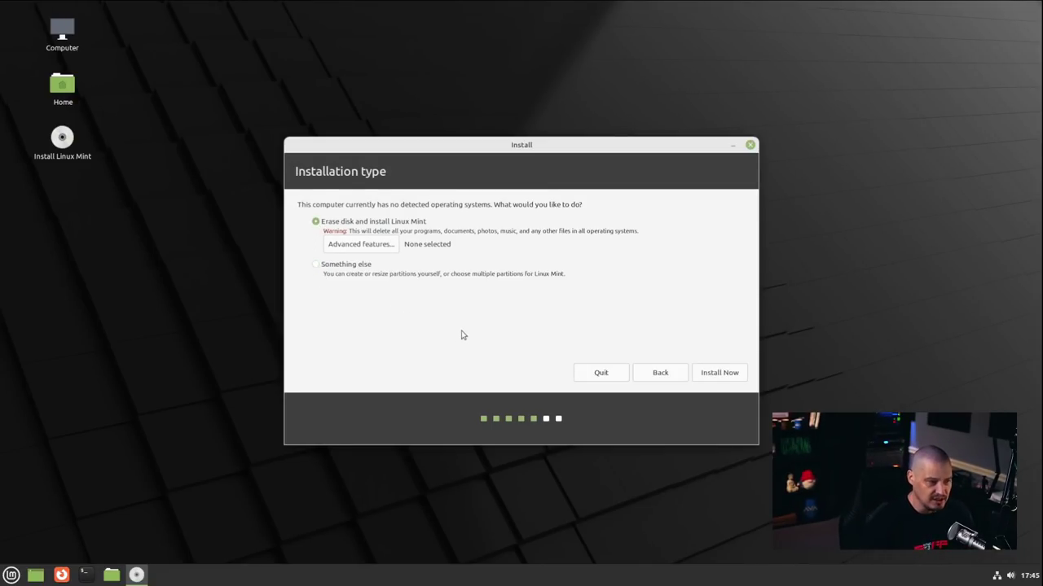
{"action": "left_click", "coordinate": [710, 373]}
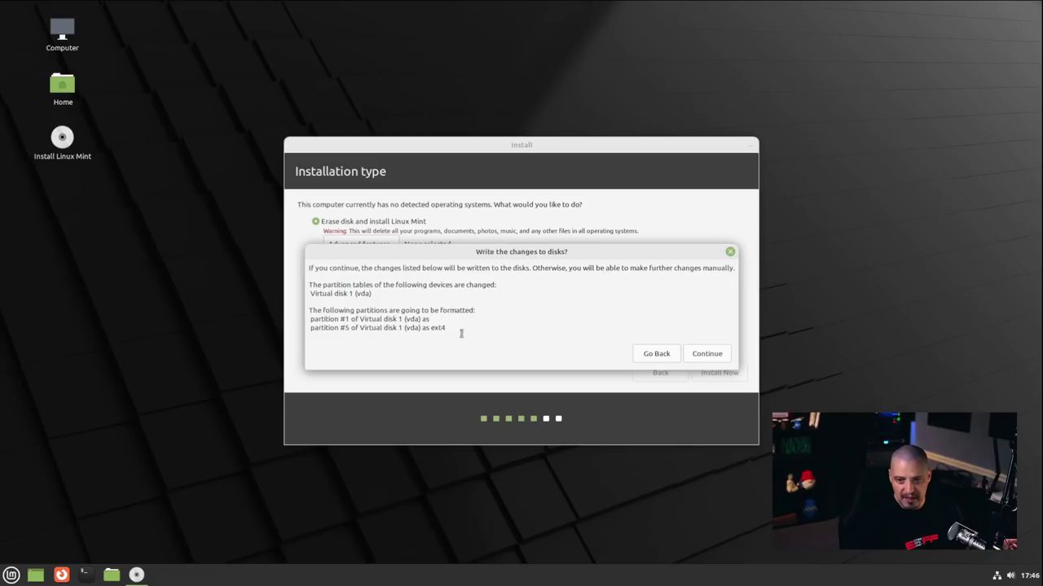
Step: Approve writing the vda partition changes and accept Chicago as the location
{"action": "left_click", "coordinate": [704, 353]}
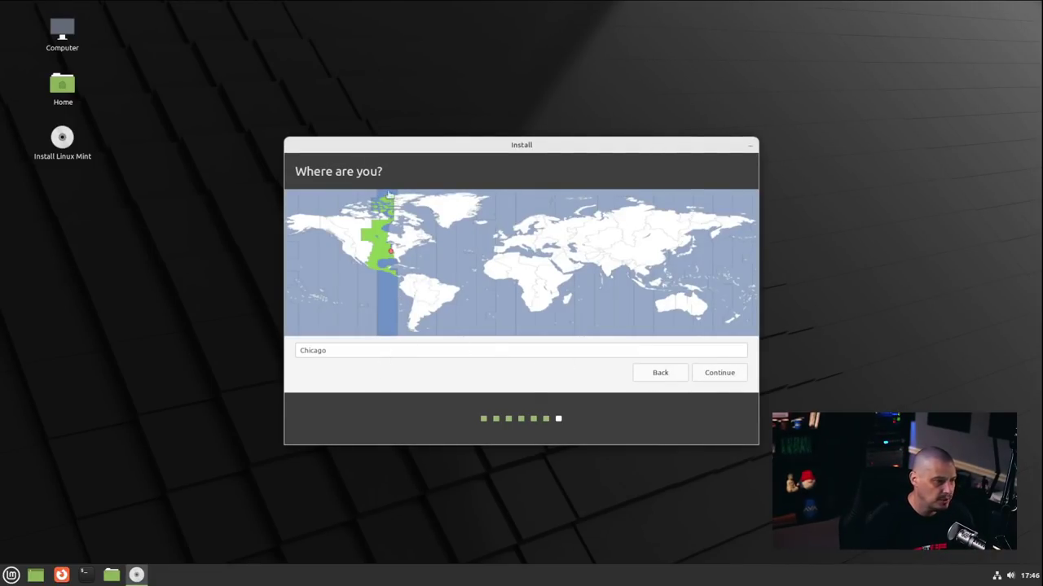
{"action": "left_click", "coordinate": [726, 371]}
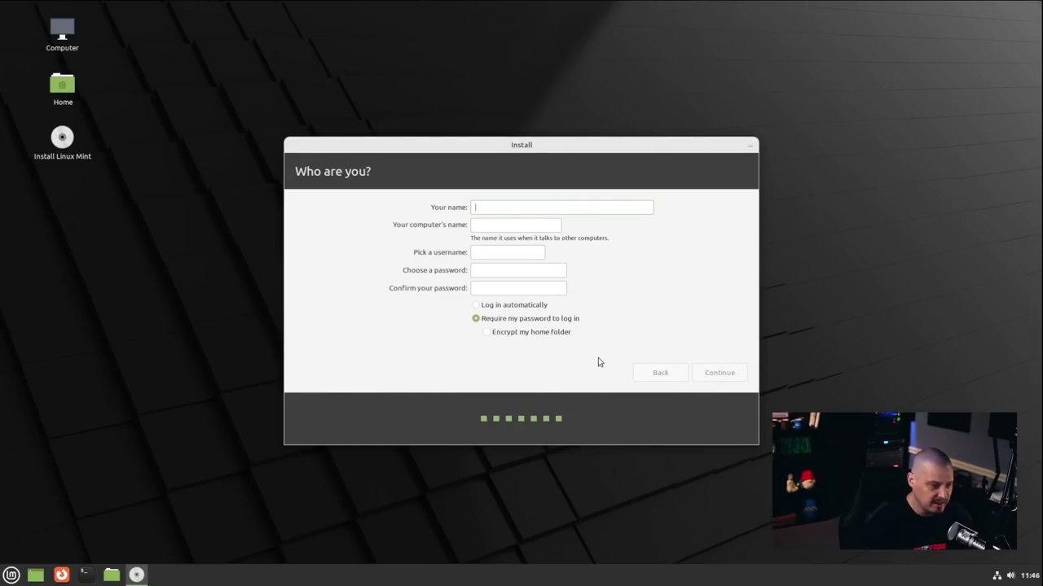
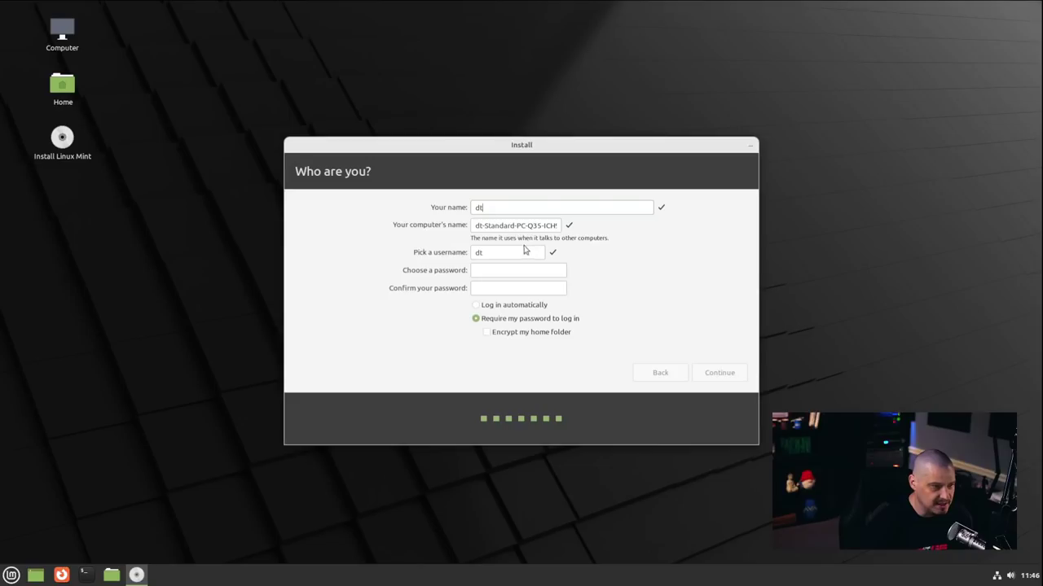
Step: Enter the account name and password, leave the home folder unencrypted, and begin installing
{"action": "left_click", "coordinate": [499, 268]}
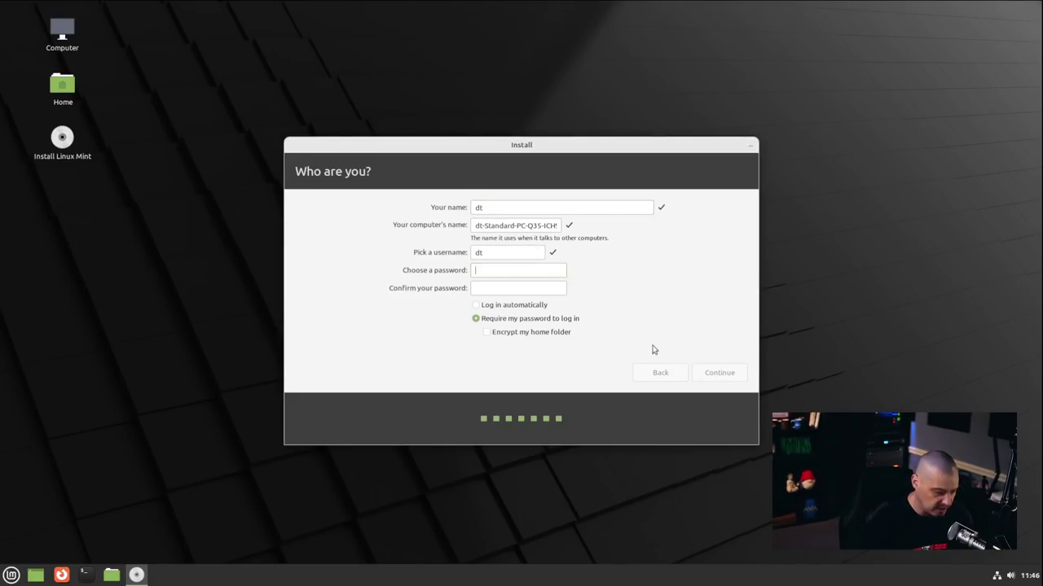
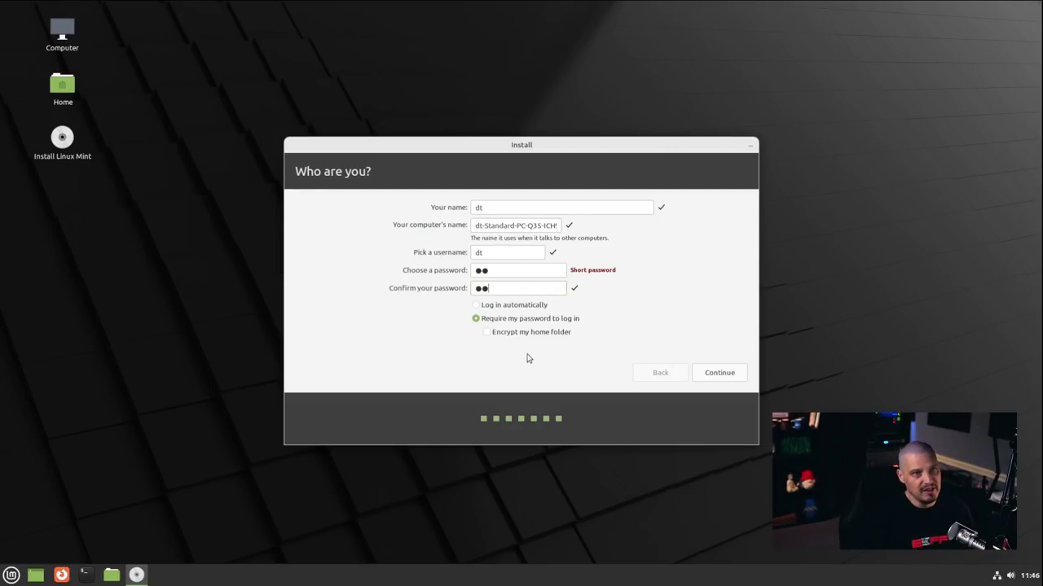
{"action": "left_click", "coordinate": [487, 333]}
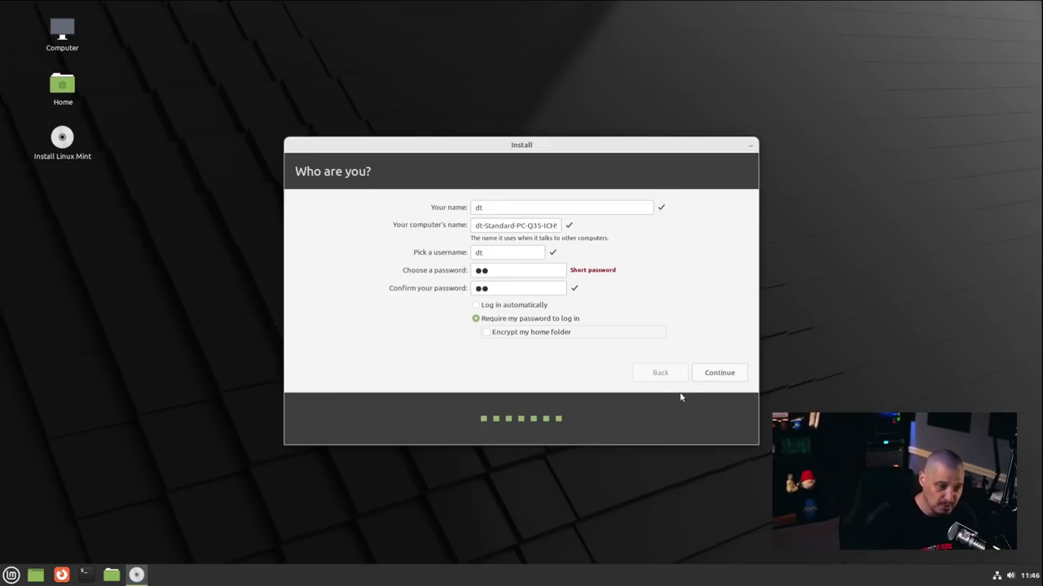
{"action": "left_click", "coordinate": [717, 377]}
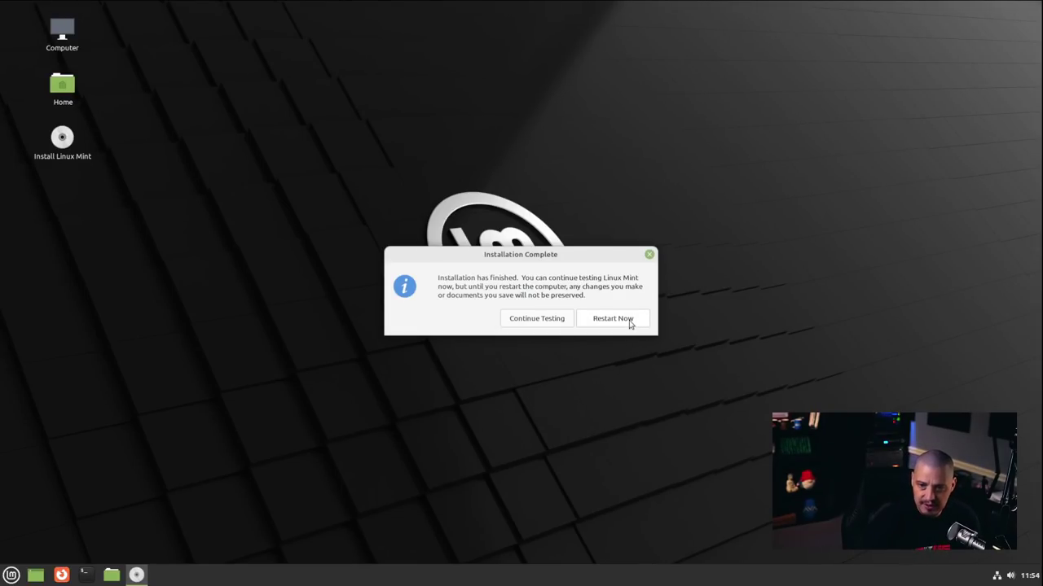
Step: Choose Restart Now in the Installation Complete dialog
{"action": "left_click", "coordinate": [629, 323]}
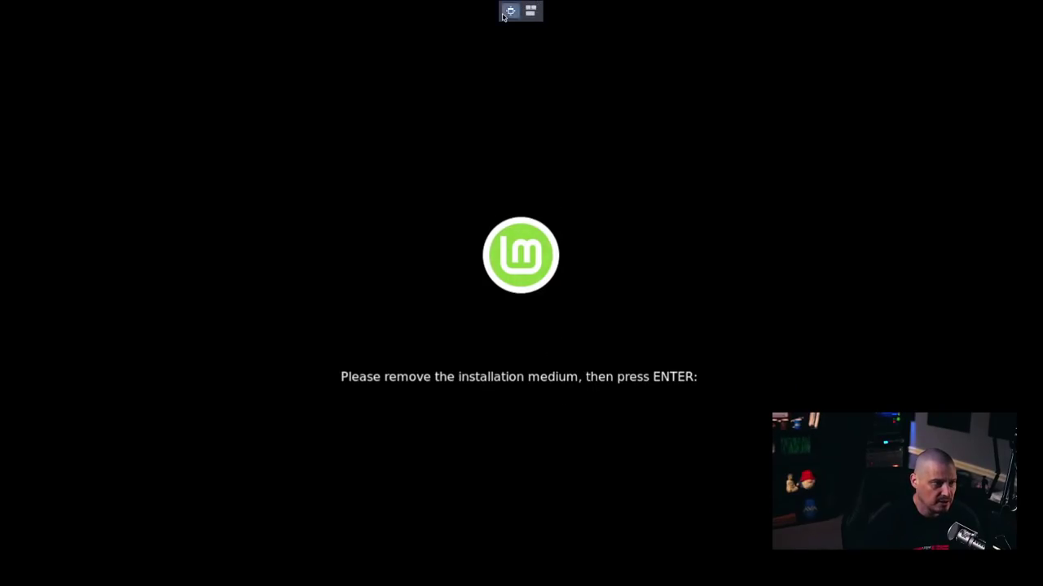
Step: Leave full screen and force the stalled guest machine off
{"action": "left_click", "coordinate": [508, 12]}
{"action": "left_click", "coordinate": [65, 10]}
{"action": "mouse_move", "coordinate": [80, 59]}
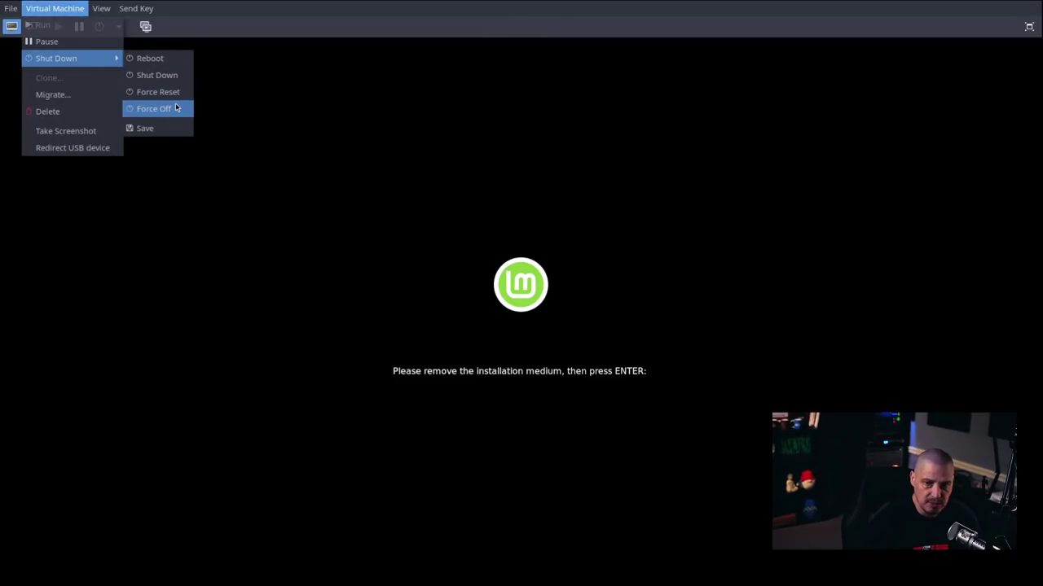
{"action": "left_click", "coordinate": [176, 107]}
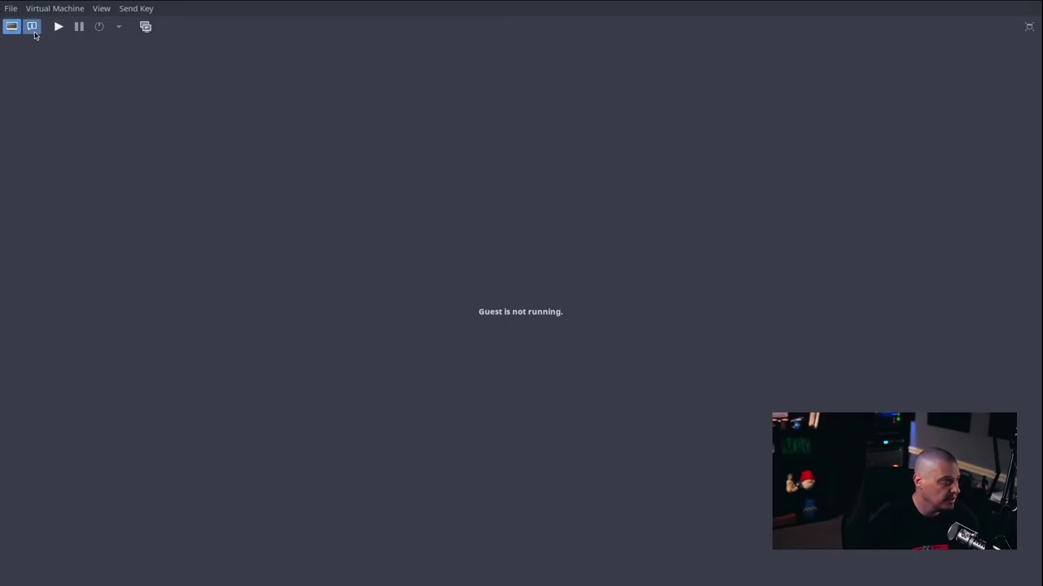
Step: Confirm the VM boots from VirtIO Disk 1, then run it in full screen
{"action": "left_click", "coordinate": [32, 27]}
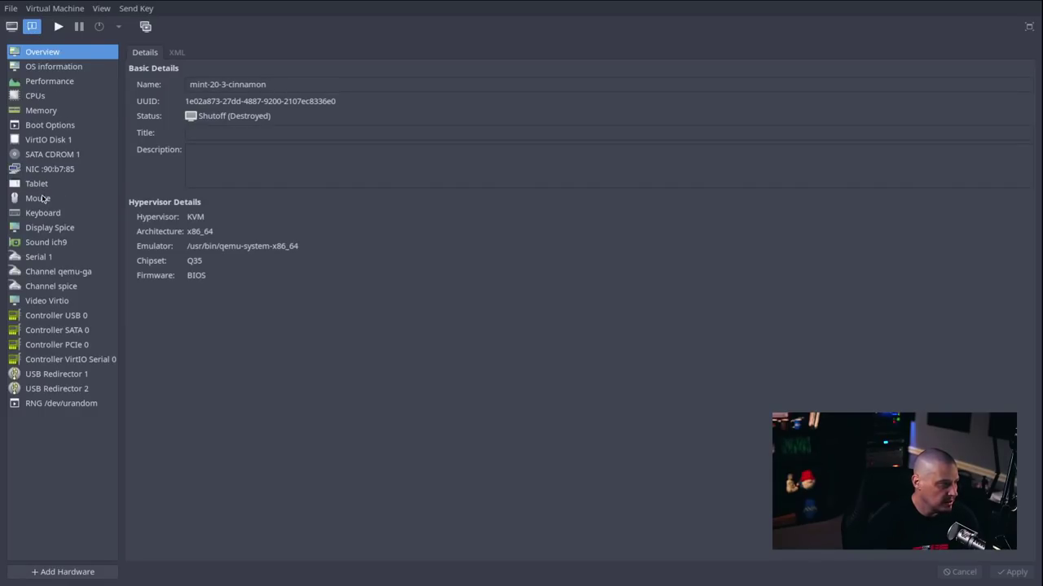
{"action": "left_click", "coordinate": [57, 126]}
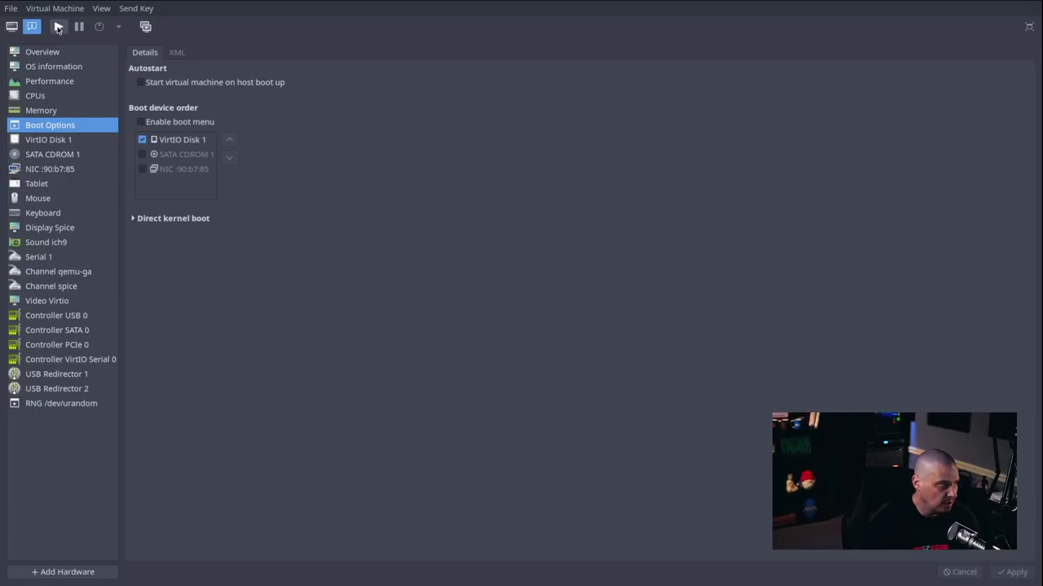
{"action": "left_click", "coordinate": [58, 27]}
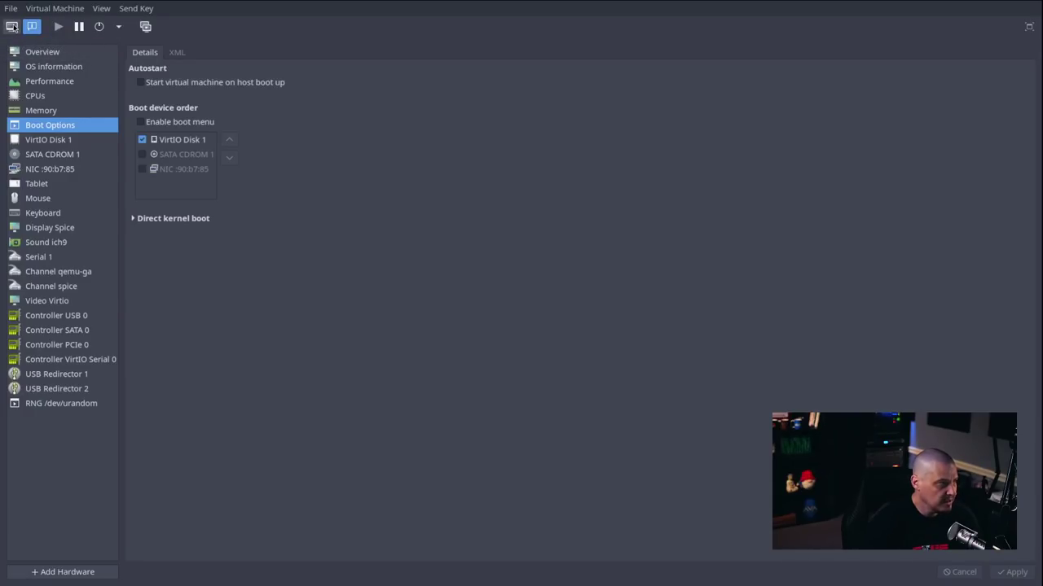
{"action": "key", "text": "F11"}
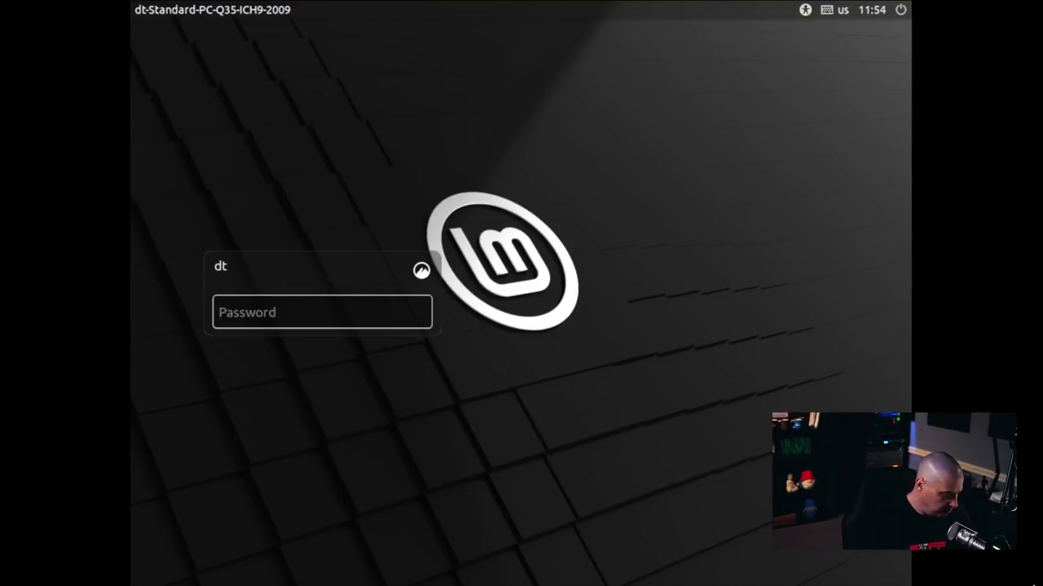
Step: Log in with the account password, then dismiss the video drivers notification and the Welcome screen
{"action": "type", "text": "**"}
{"action": "key", "text": "Return"}
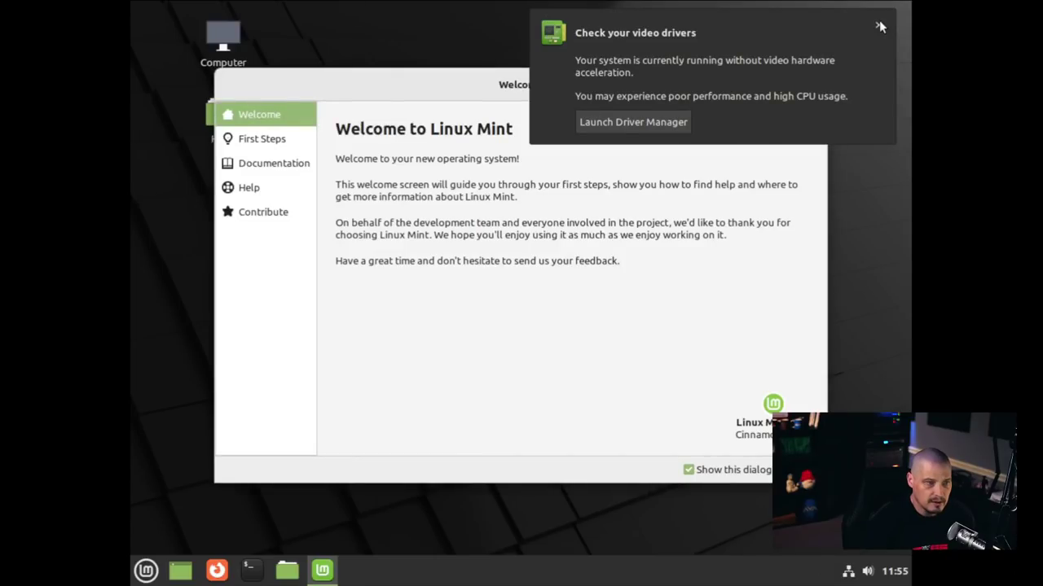
{"action": "left_click", "coordinate": [880, 27]}
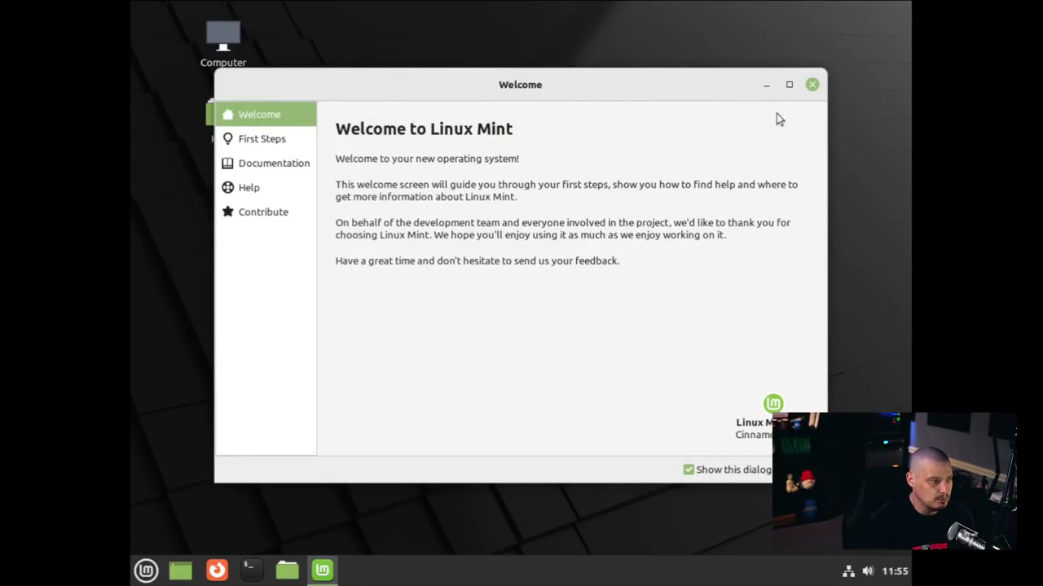
{"action": "left_click", "coordinate": [813, 84]}
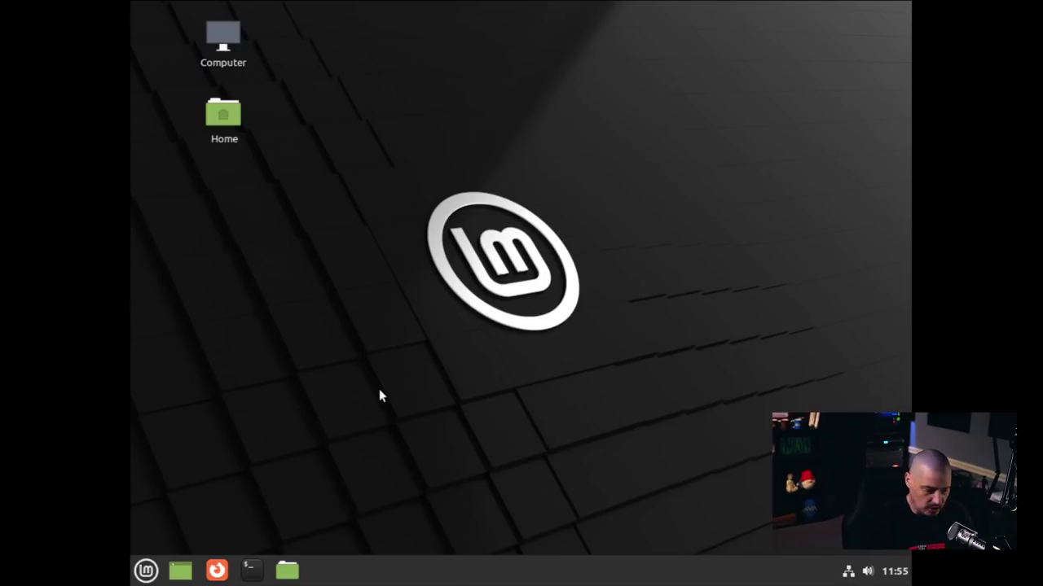
Step: Launch the Display settings by searching 'displ' in the application menu
{"action": "key", "text": "super"}
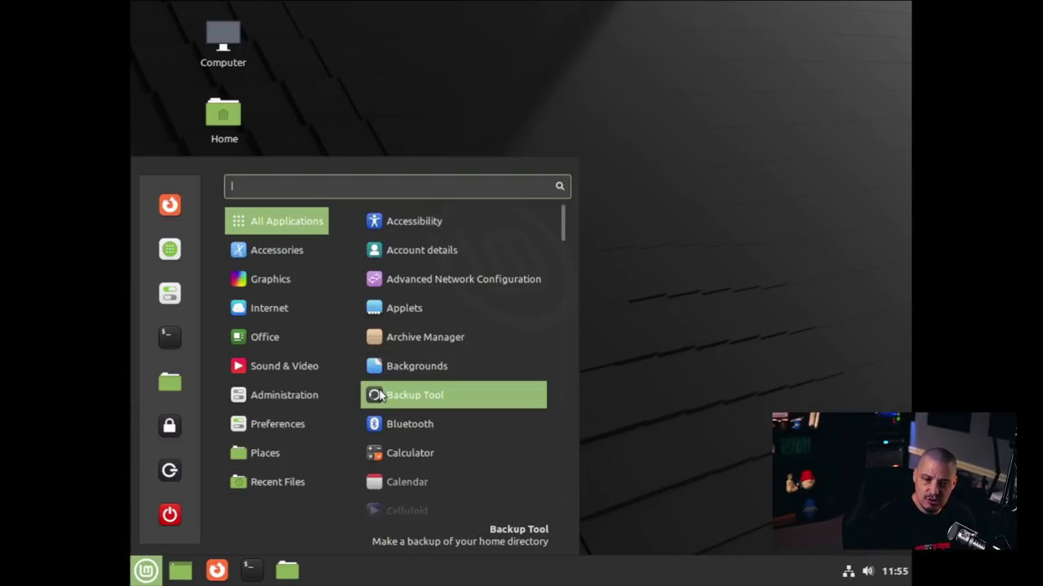
{"action": "type", "text": "displ"}
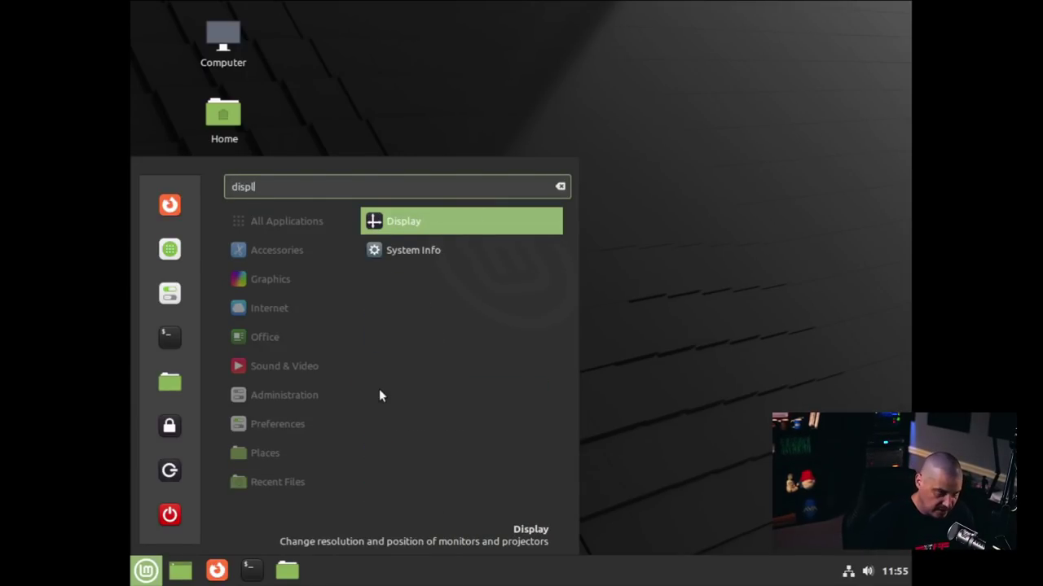
{"action": "key", "text": "Return"}
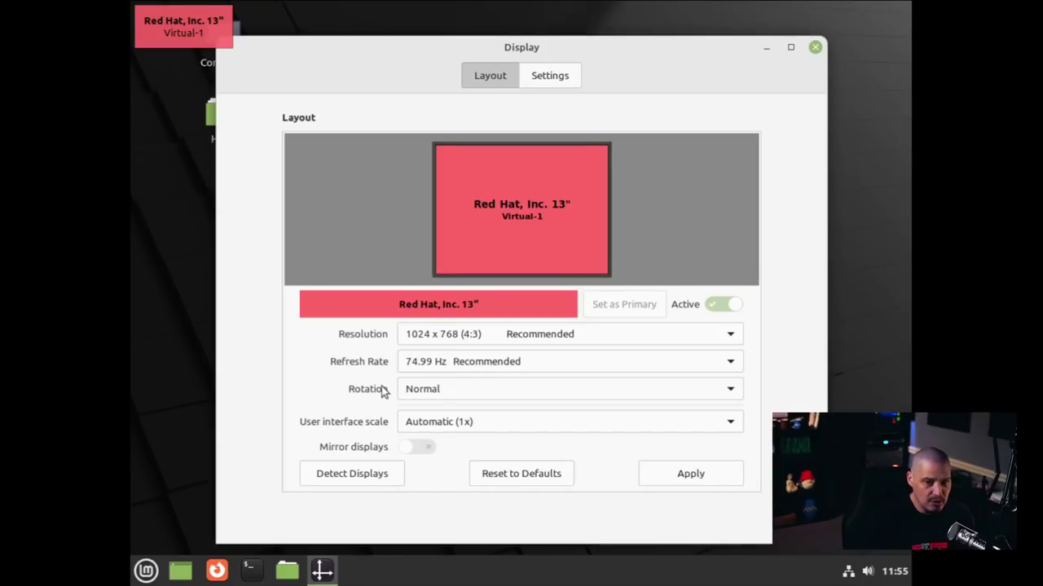
Step: Set the resolution to 1920 x 1080 (16:9), apply and keep the configuration
{"action": "left_click", "coordinate": [473, 343]}
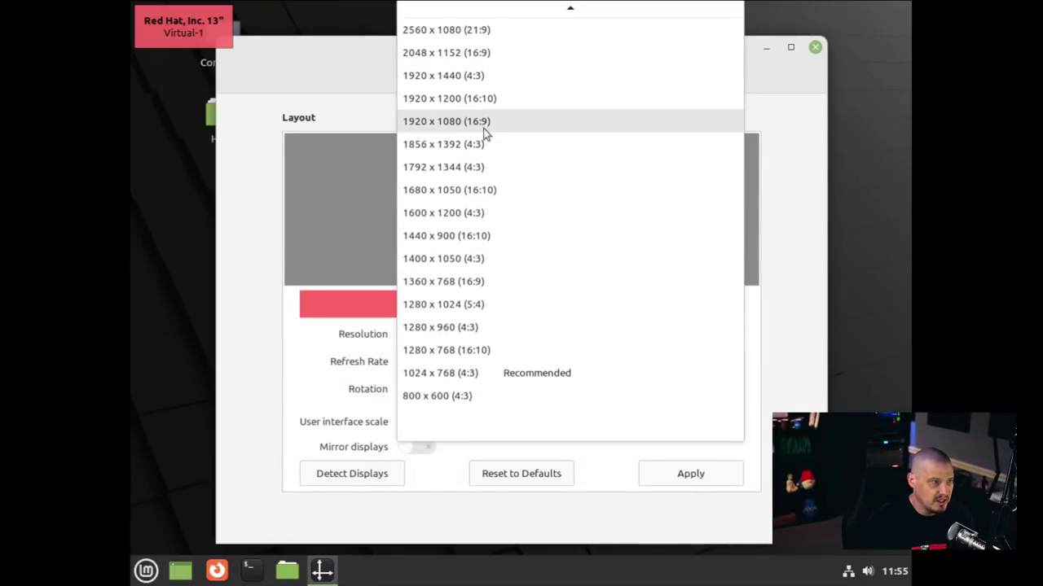
{"action": "left_click", "coordinate": [482, 124]}
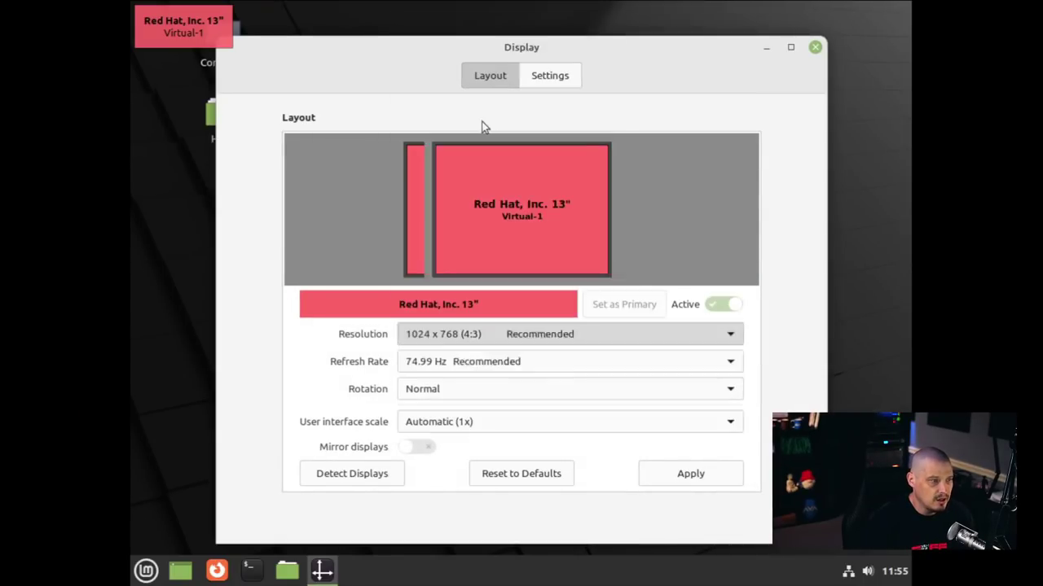
{"action": "left_click", "coordinate": [689, 472]}
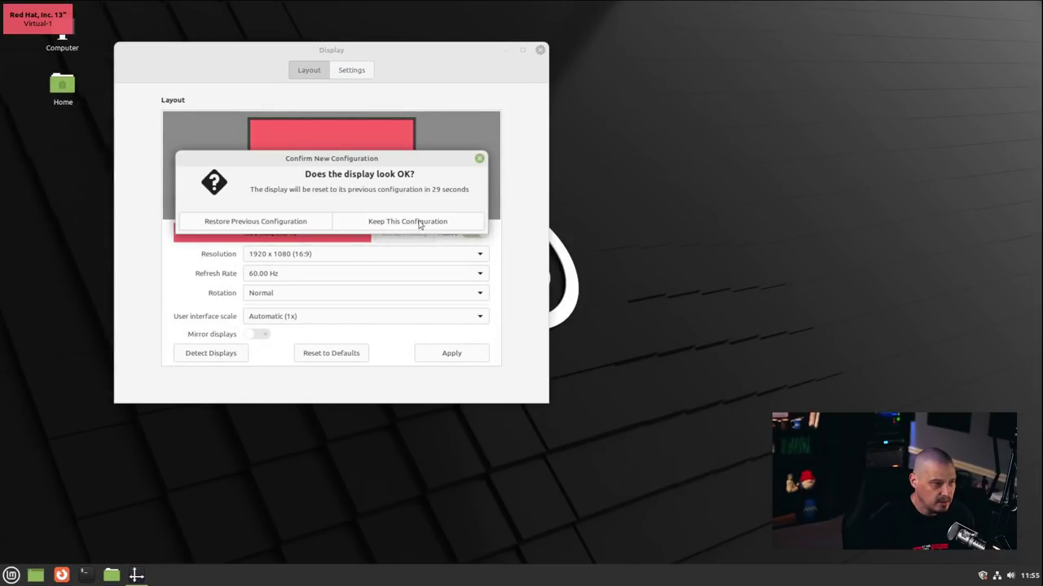
{"action": "left_click", "coordinate": [419, 223]}
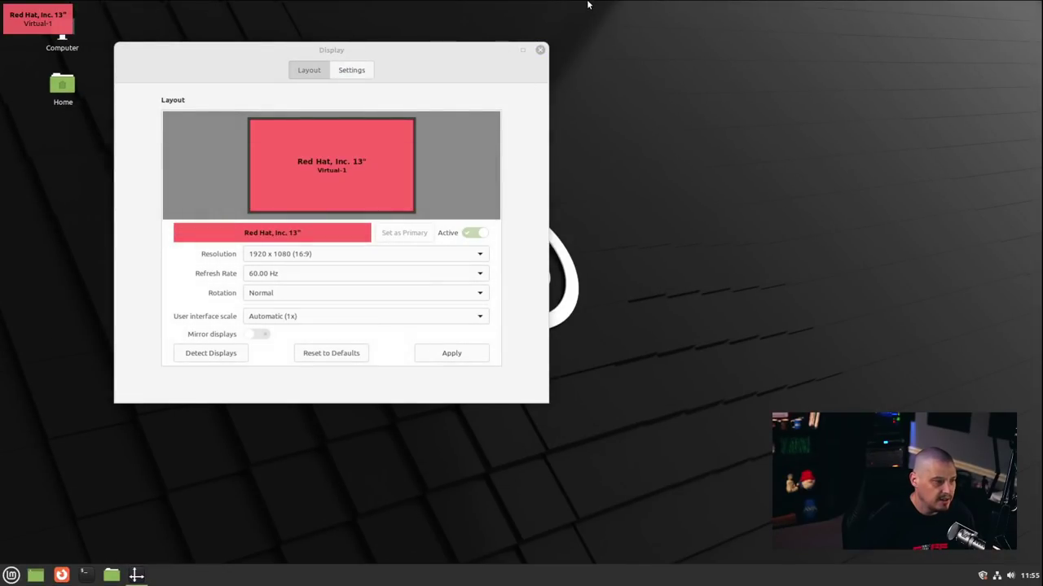
{"action": "left_click", "coordinate": [540, 49]}
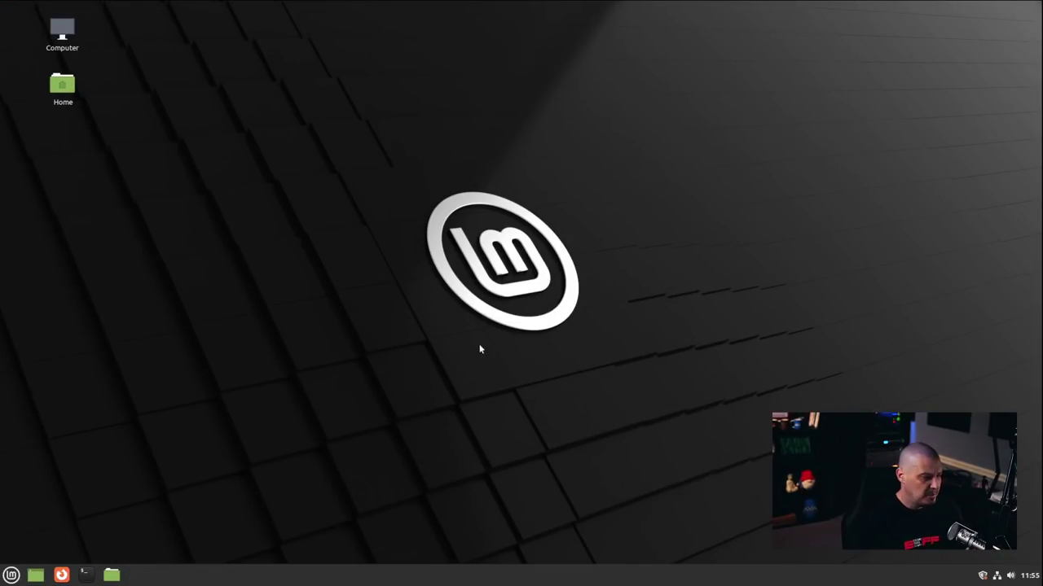
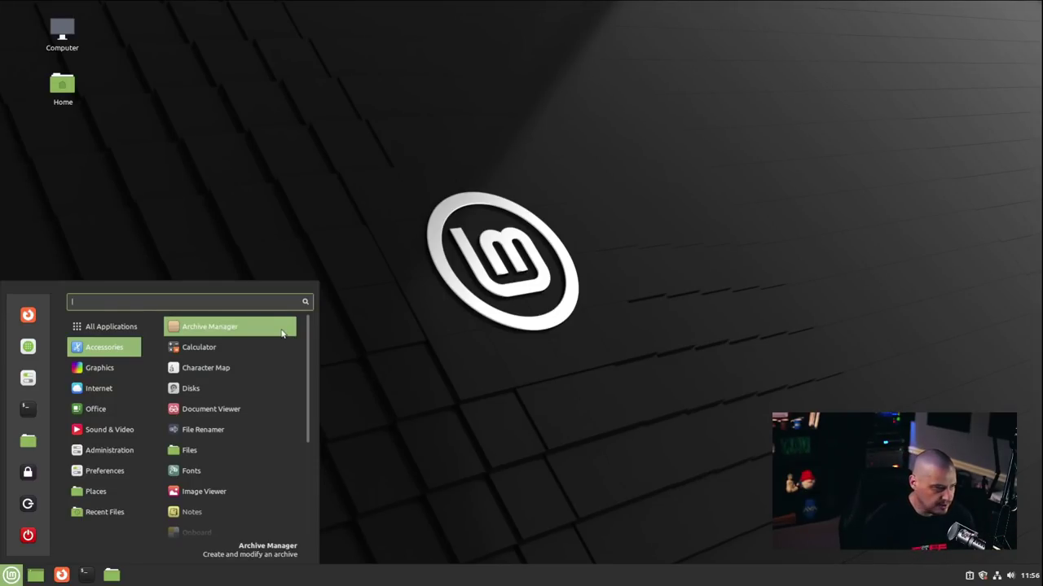
Step: Launch Calculator, view its About details showing version 3.36.0, then close it
{"action": "left_click", "coordinate": [264, 347]}
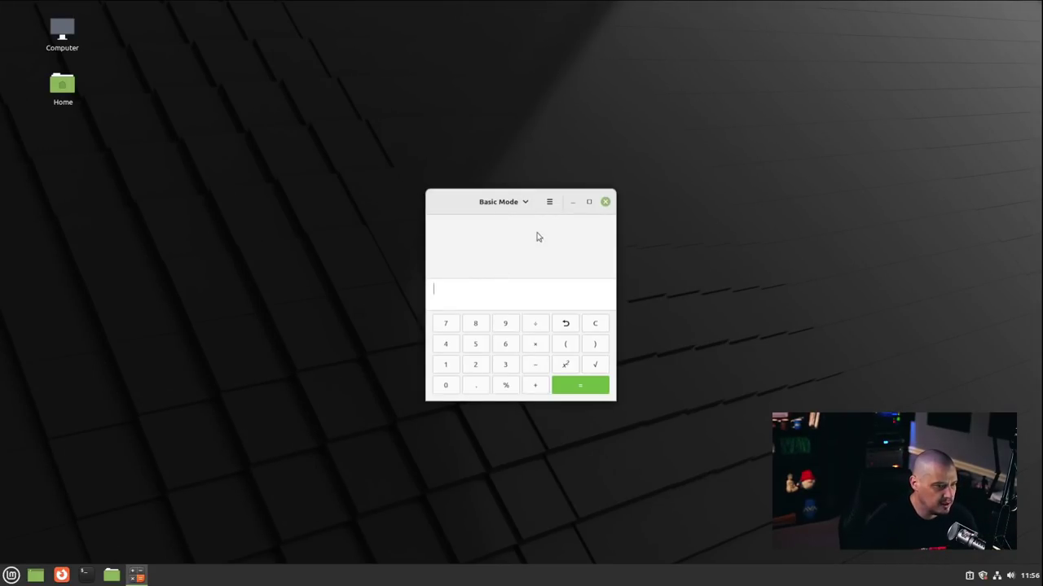
{"action": "left_click", "coordinate": [549, 202]}
{"action": "left_click", "coordinate": [537, 289]}
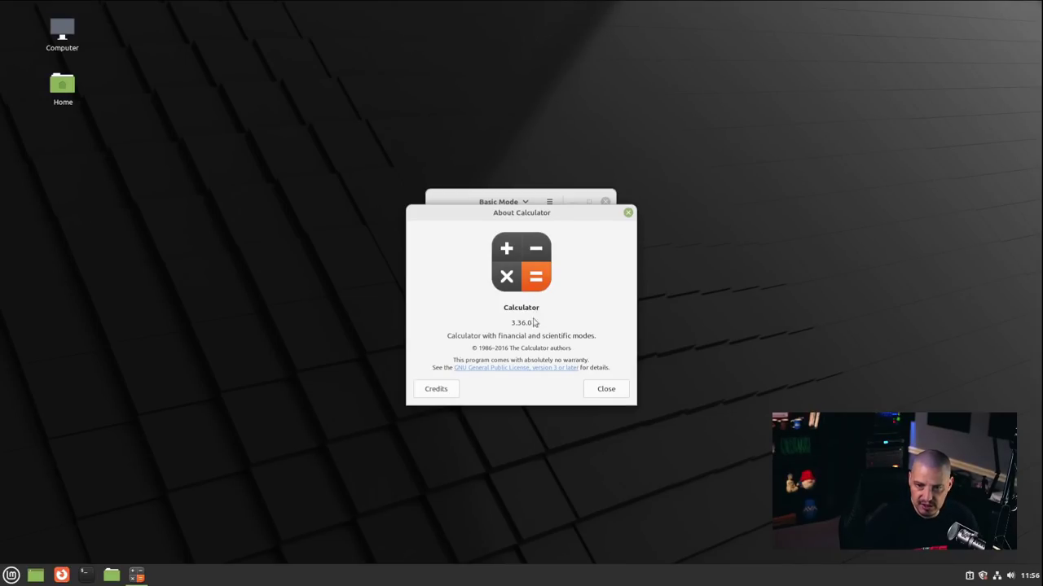
{"action": "left_click", "coordinate": [627, 212]}
{"action": "left_click", "coordinate": [605, 202]}
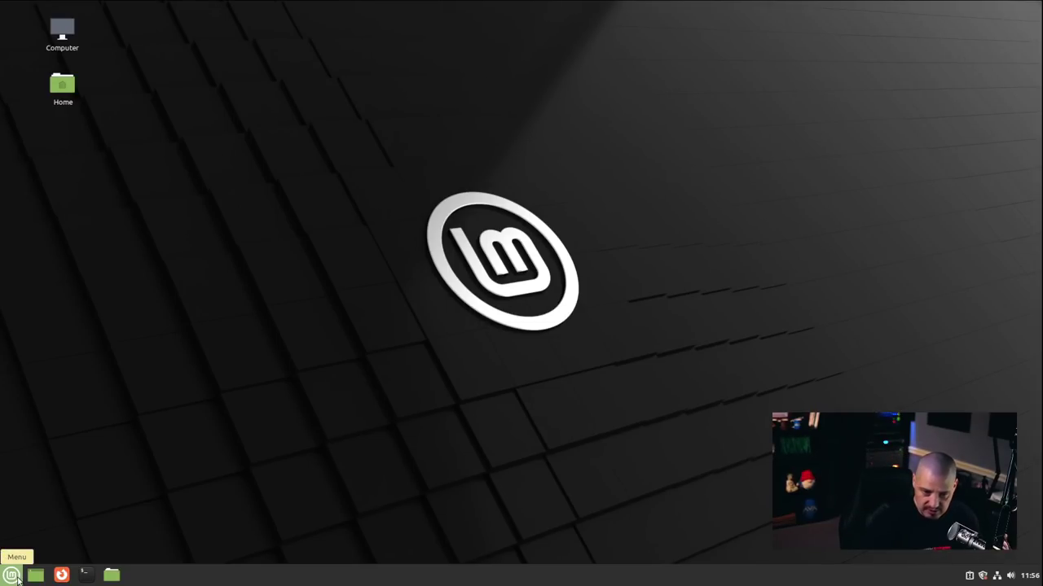
{"action": "left_click", "coordinate": [14, 577]}
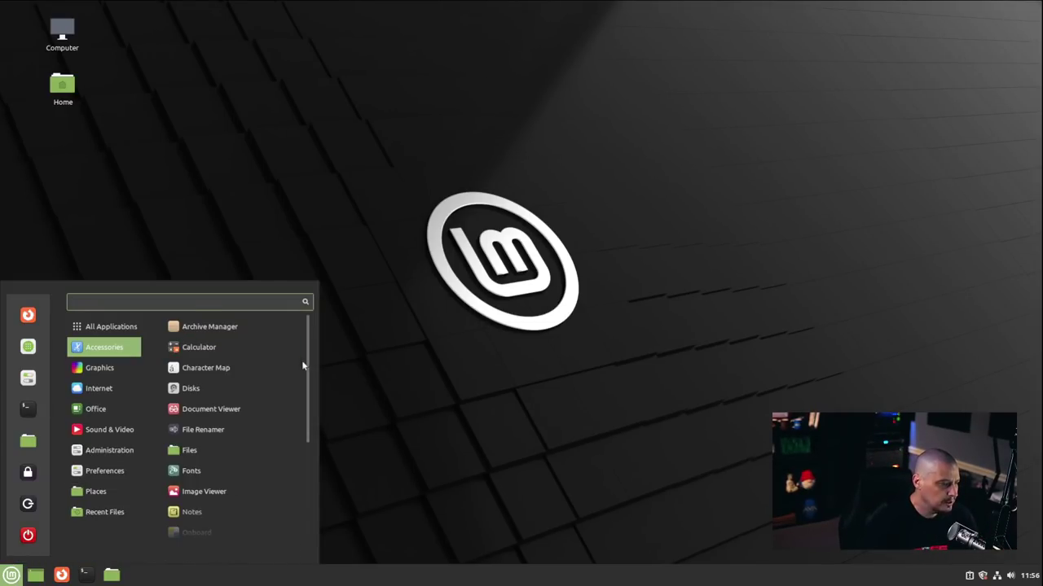
{"action": "left_click", "coordinate": [244, 389]}
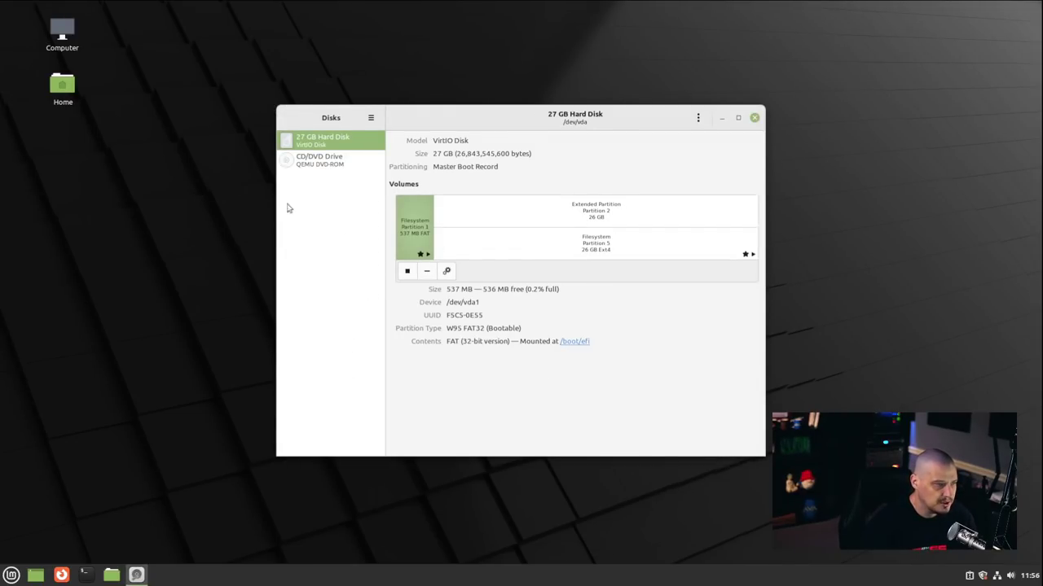
{"action": "left_click", "coordinate": [755, 117]}
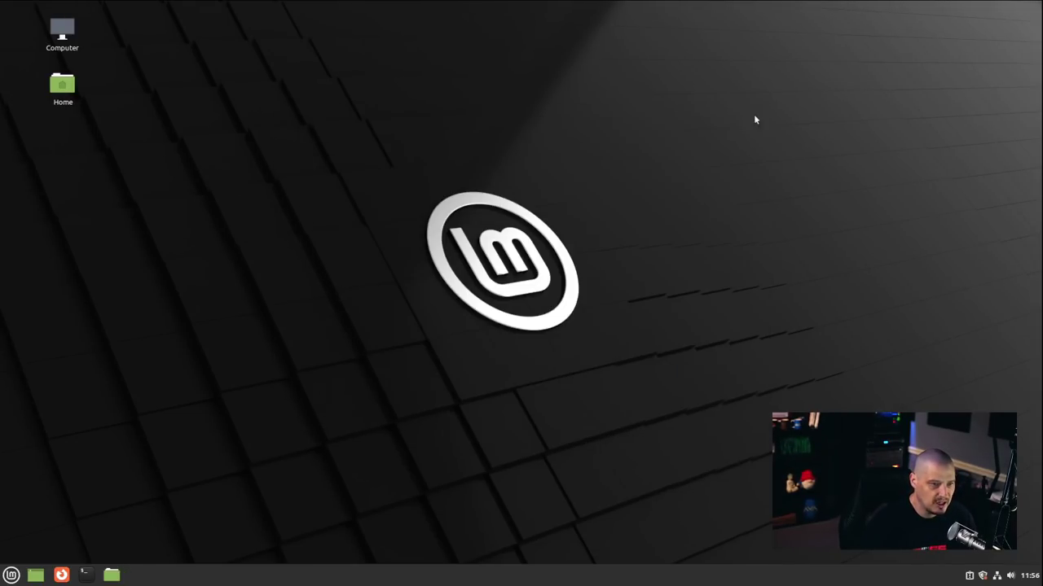
{"action": "left_click", "coordinate": [10, 576]}
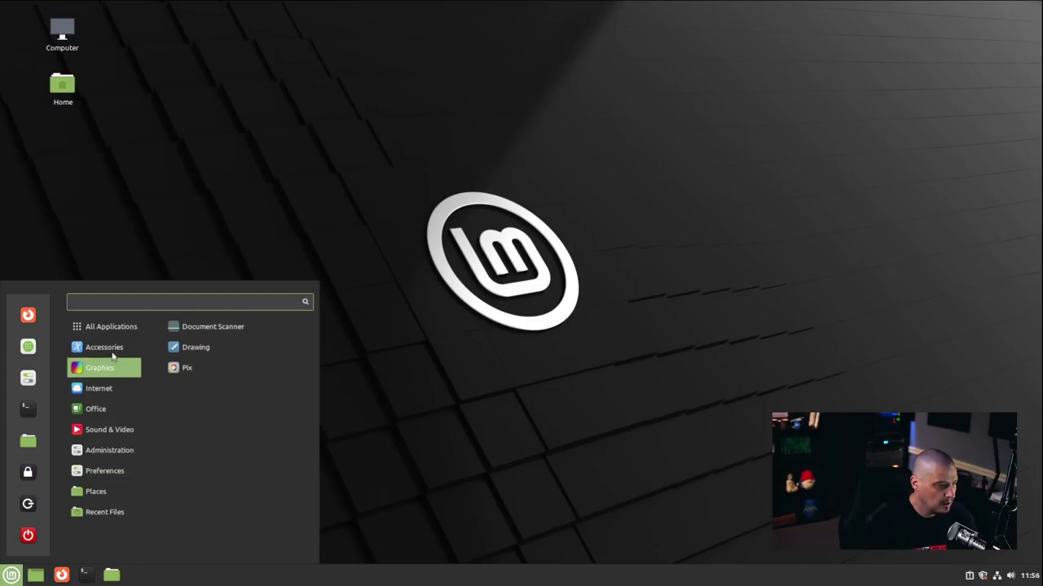
{"action": "mouse_move", "coordinate": [103, 347]}
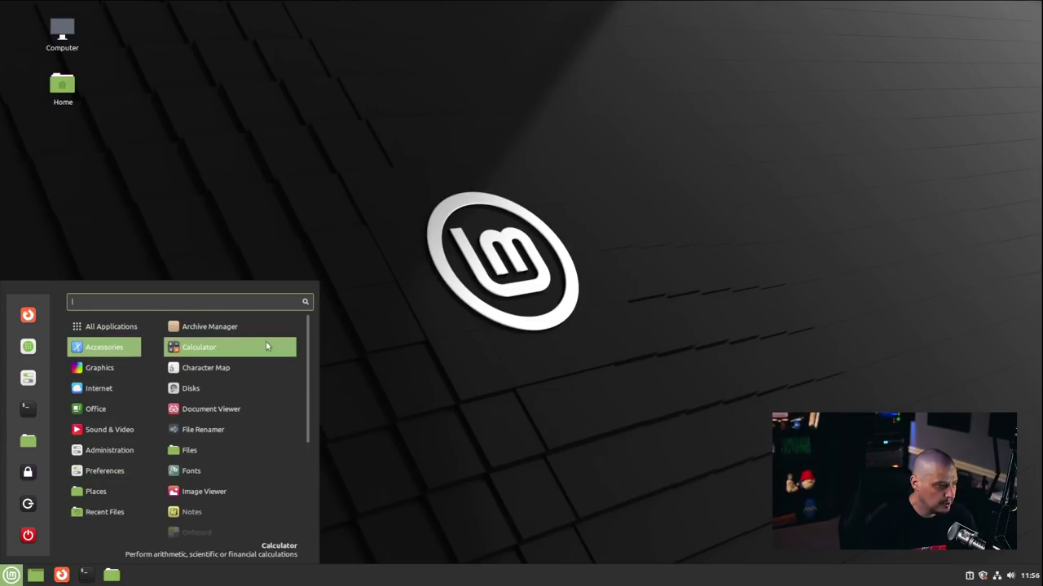
{"action": "left_click", "coordinate": [267, 411]}
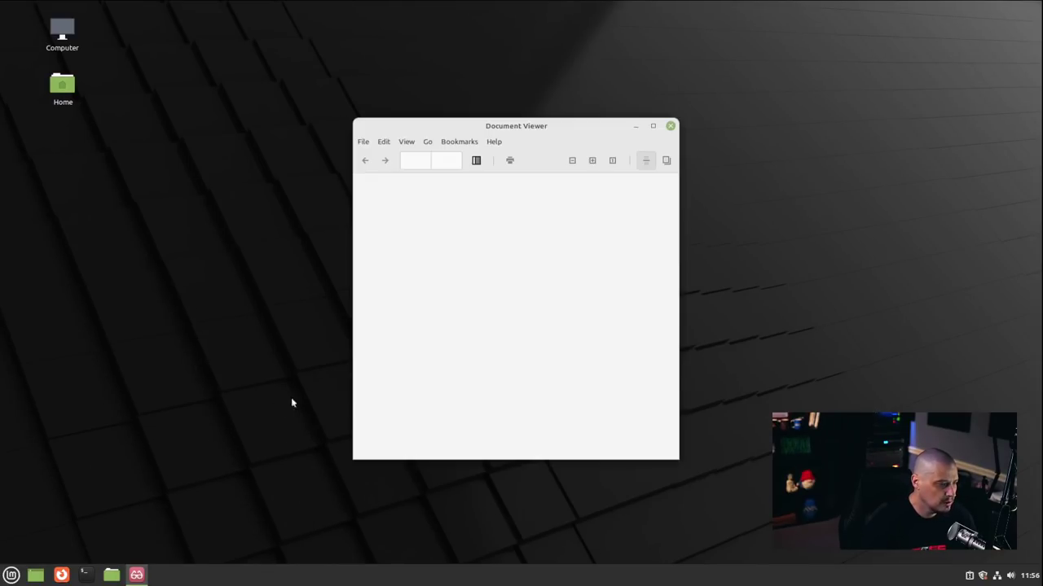
{"action": "left_click", "coordinate": [495, 144]}
{"action": "left_click", "coordinate": [521, 172]}
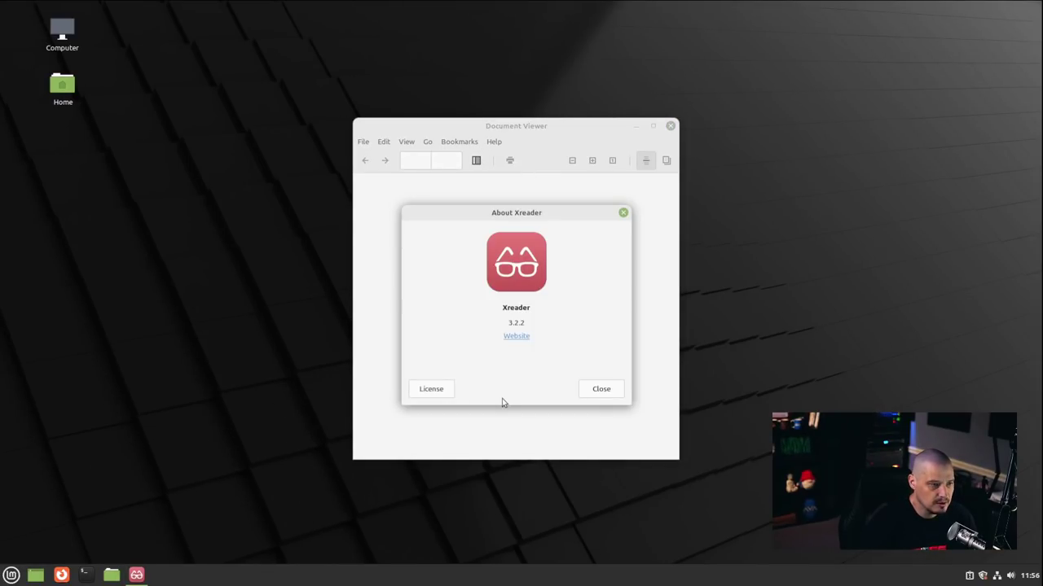
{"action": "left_click", "coordinate": [623, 212]}
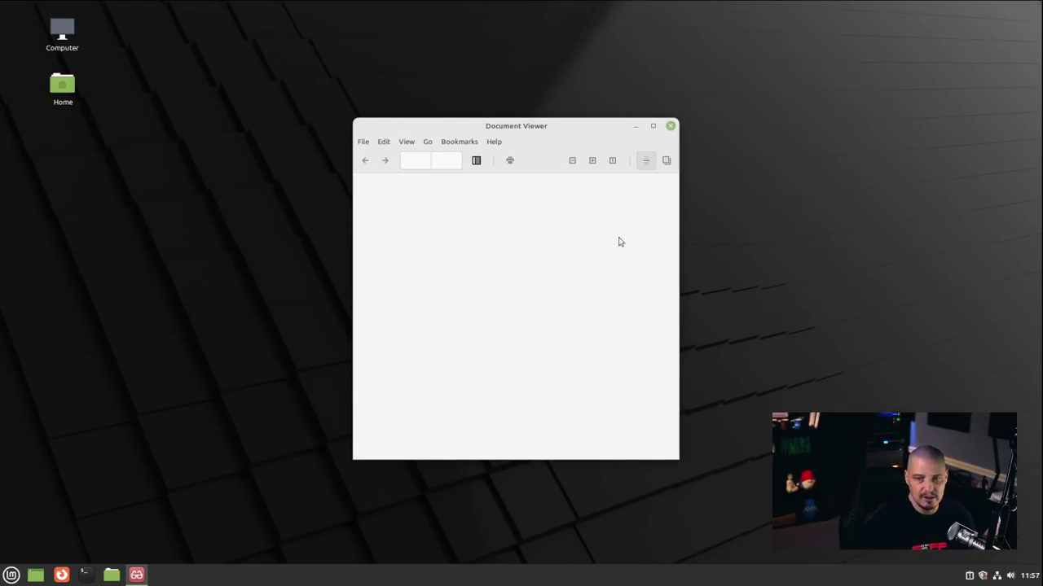
{"action": "left_click", "coordinate": [670, 125]}
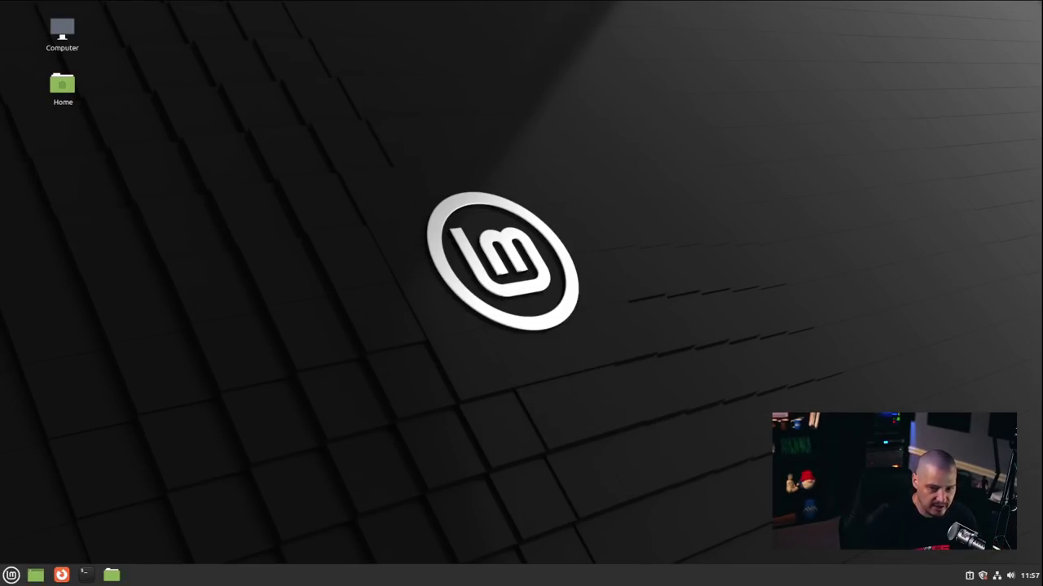
{"action": "key", "text": "super"}
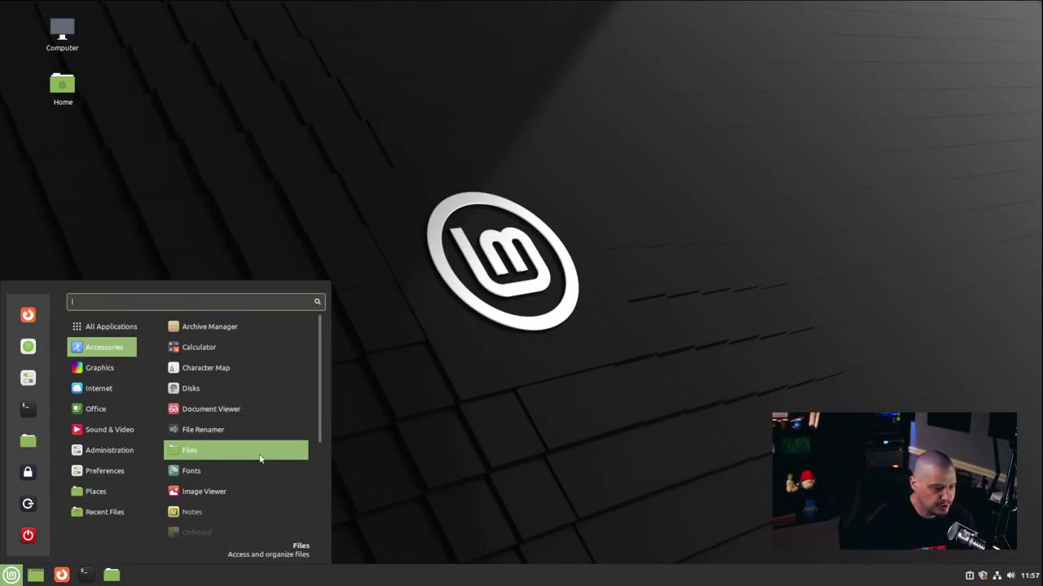
{"action": "left_click", "coordinate": [260, 455]}
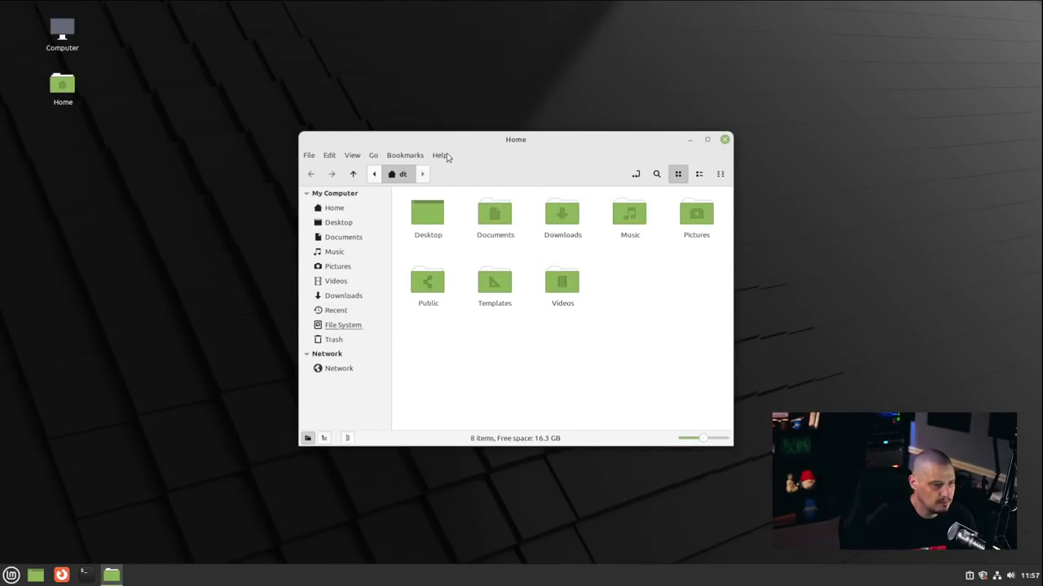
{"action": "left_click", "coordinate": [440, 155]}
{"action": "left_click", "coordinate": [465, 203]}
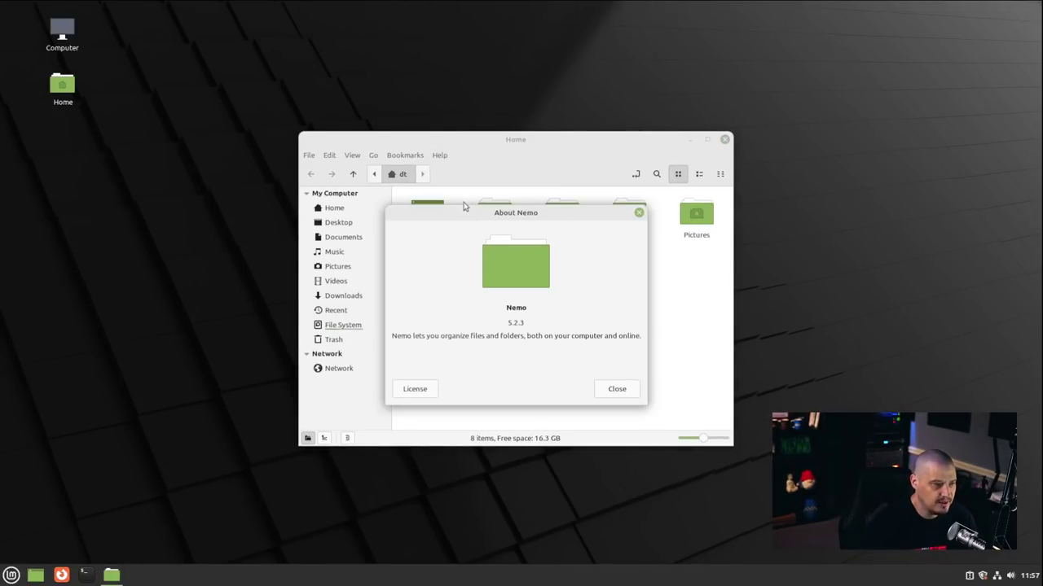
{"action": "left_click", "coordinate": [639, 213]}
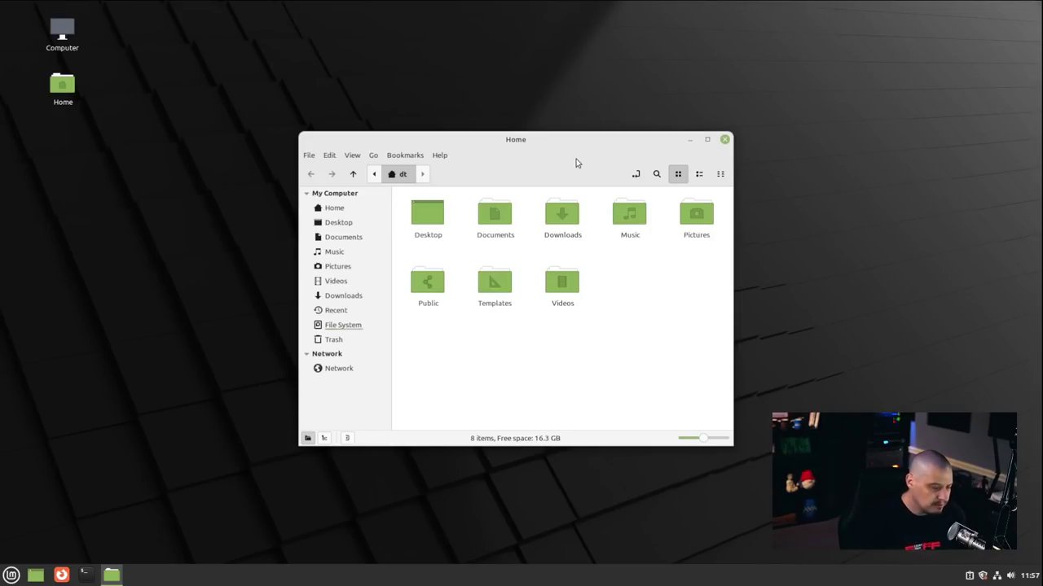
{"action": "left_click", "coordinate": [724, 140]}
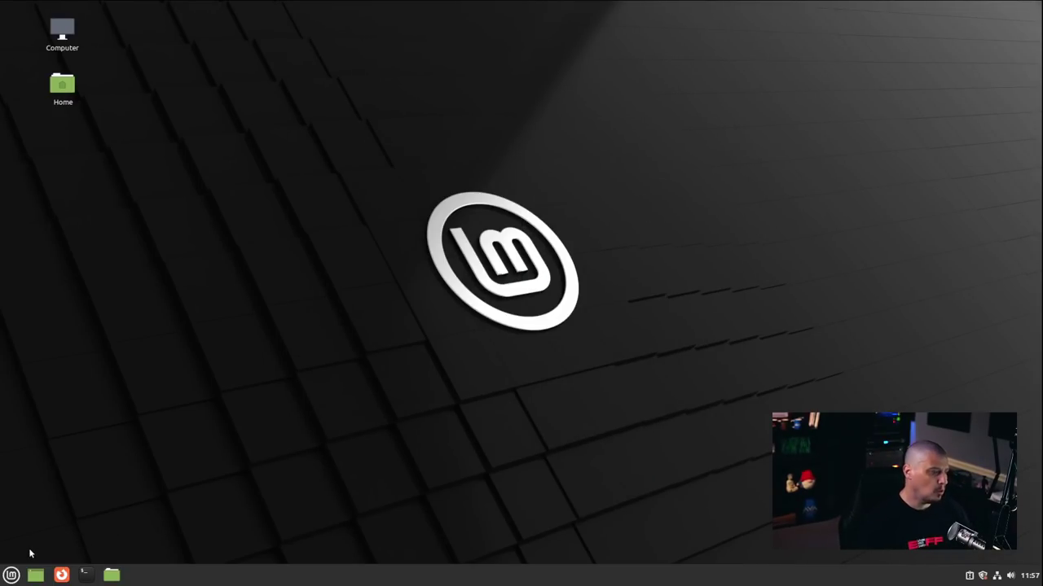
{"action": "left_click", "coordinate": [12, 575]}
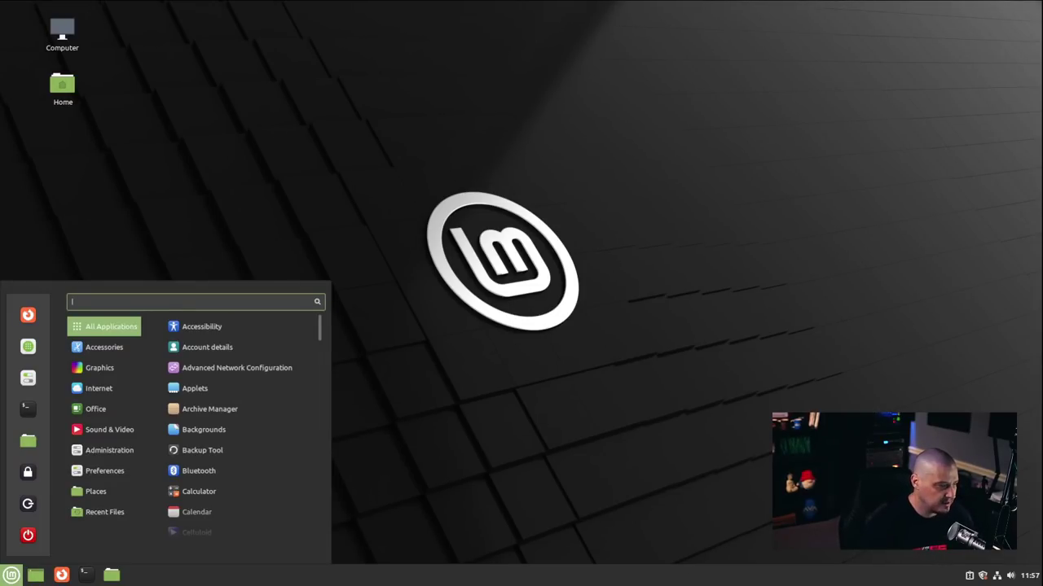
{"action": "mouse_move", "coordinate": [104, 347]}
{"action": "scroll", "coordinate": [236, 423], "scroll_direction": "down", "scroll_amount": 3}
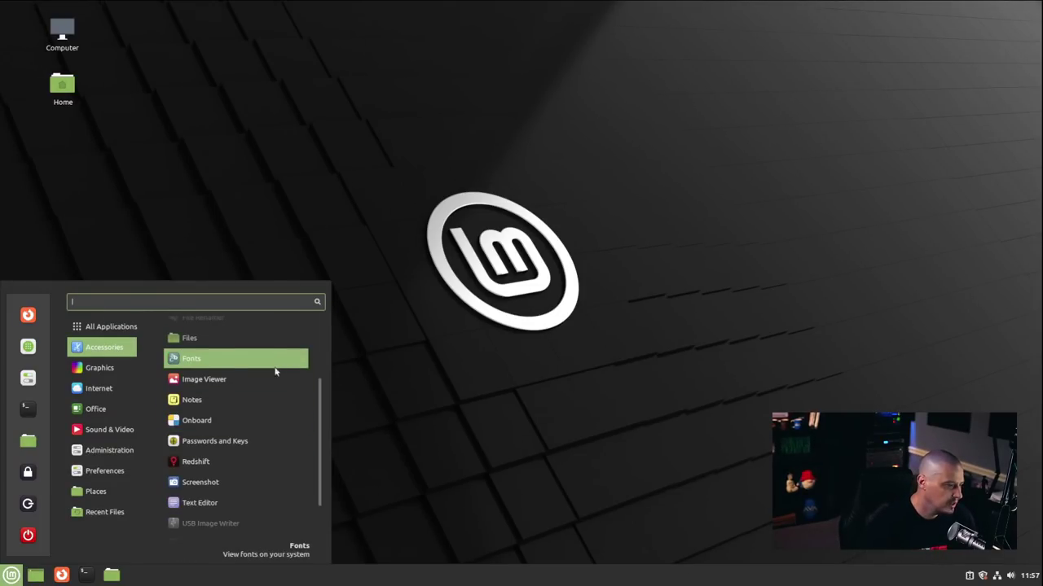
{"action": "left_click", "coordinate": [263, 412]}
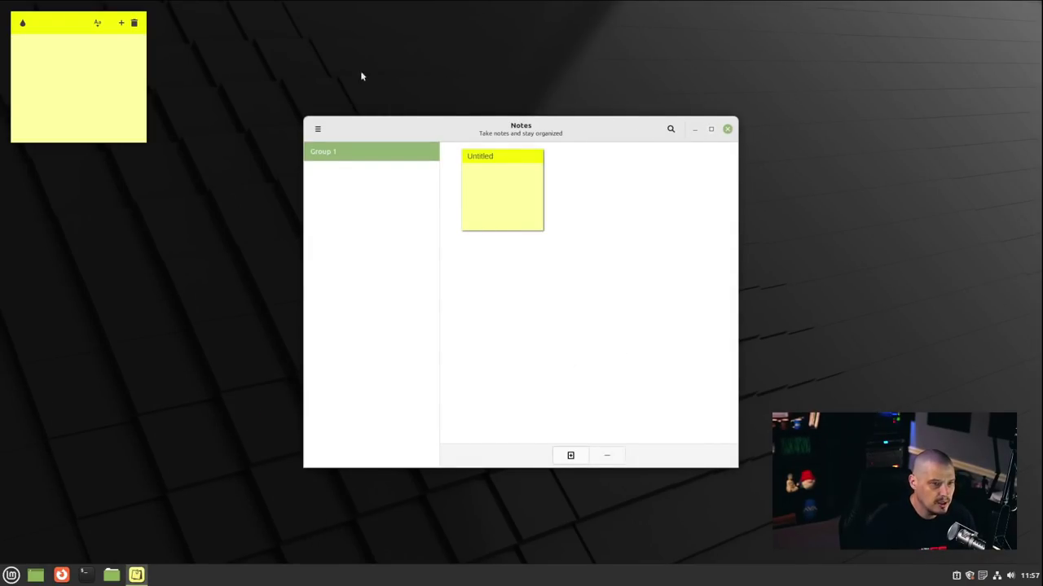
{"action": "left_click", "coordinate": [121, 81]}
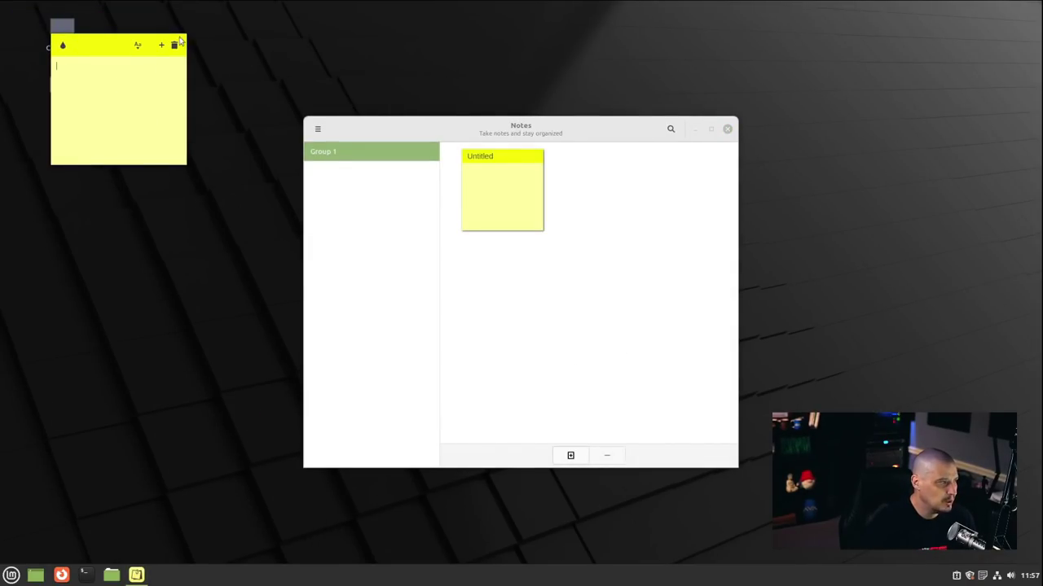
{"action": "left_click", "coordinate": [728, 130]}
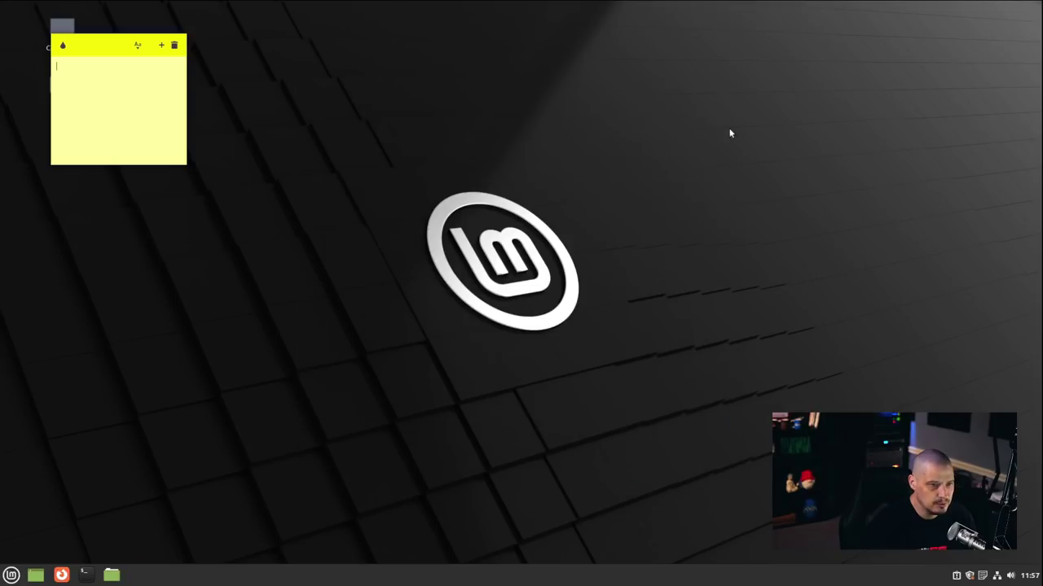
{"action": "left_click", "coordinate": [174, 46]}
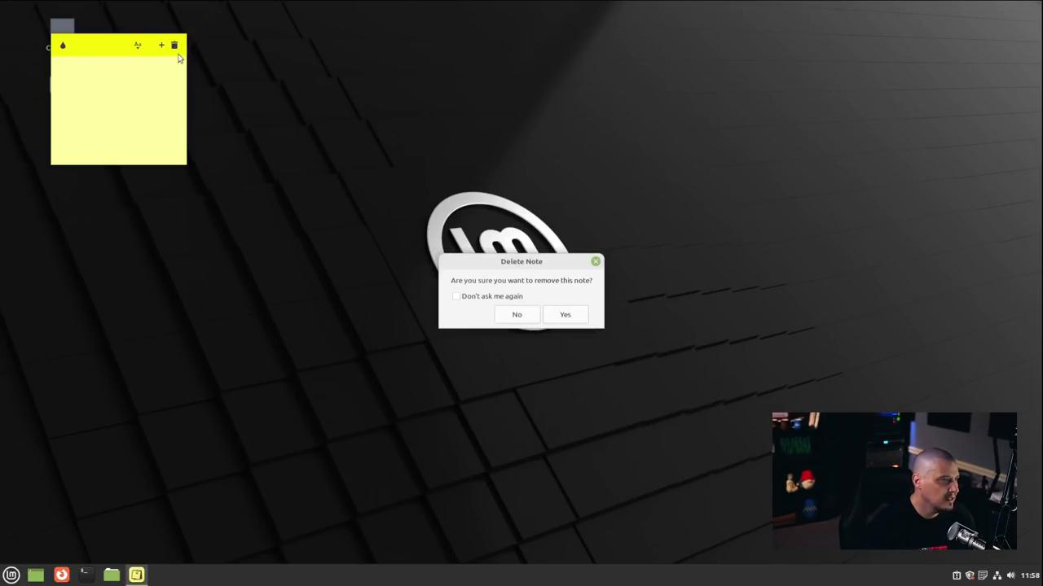
{"action": "left_click", "coordinate": [567, 315]}
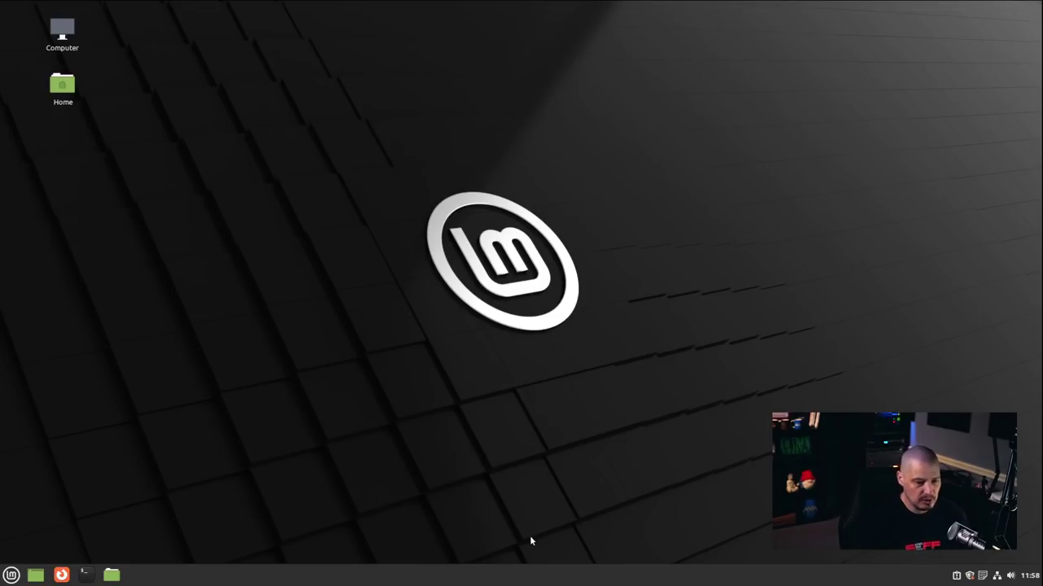
{"action": "key", "text": "super"}
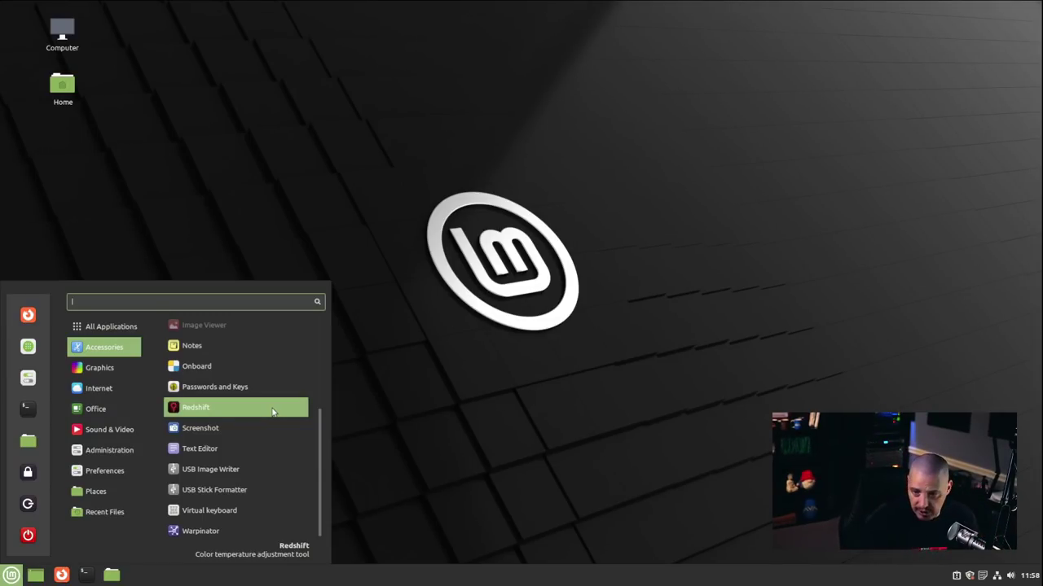
{"action": "left_click", "coordinate": [257, 447]}
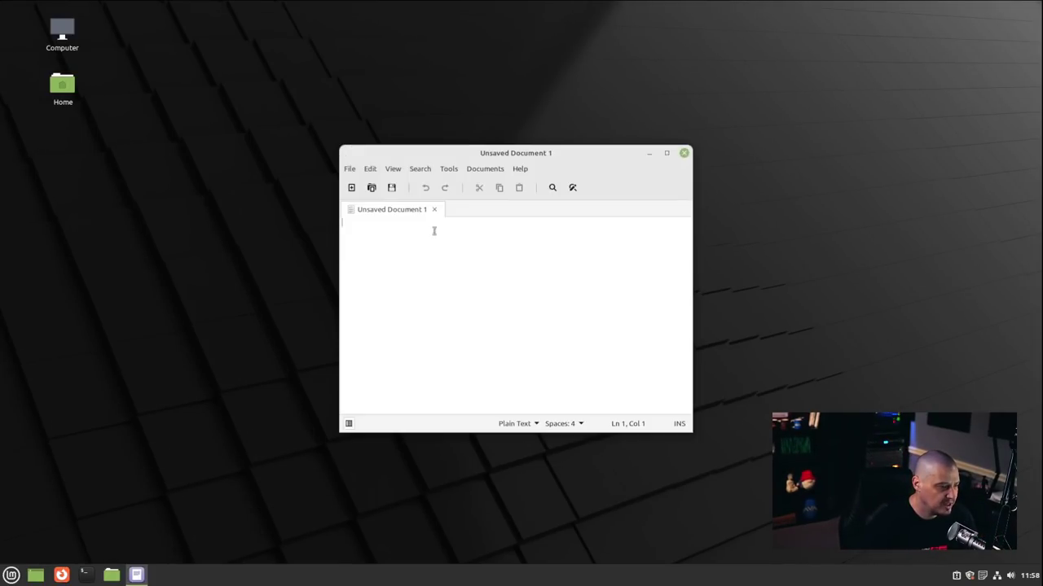
{"action": "left_click", "coordinate": [520, 168]}
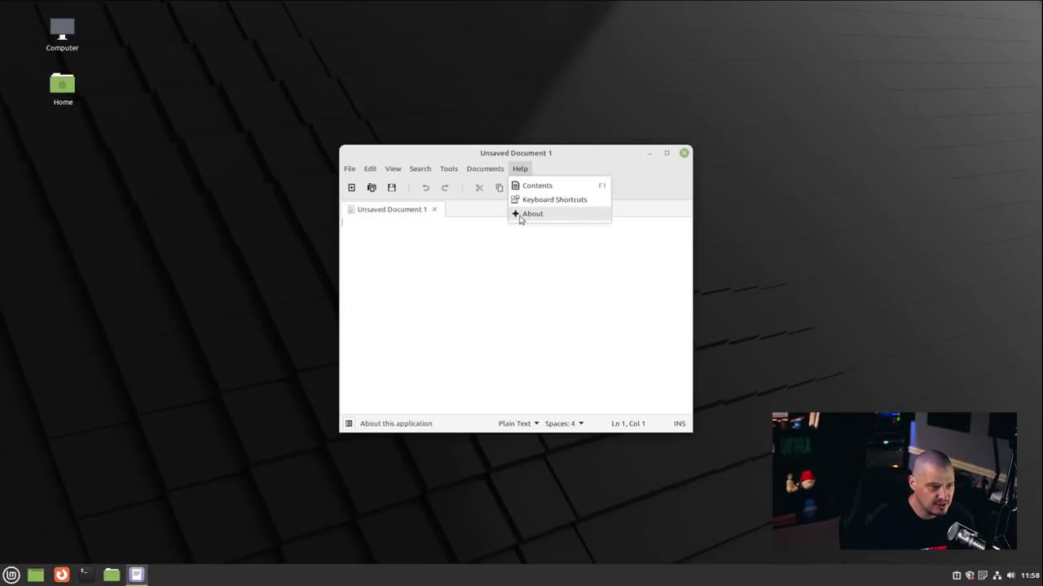
{"action": "left_click", "coordinate": [518, 215]}
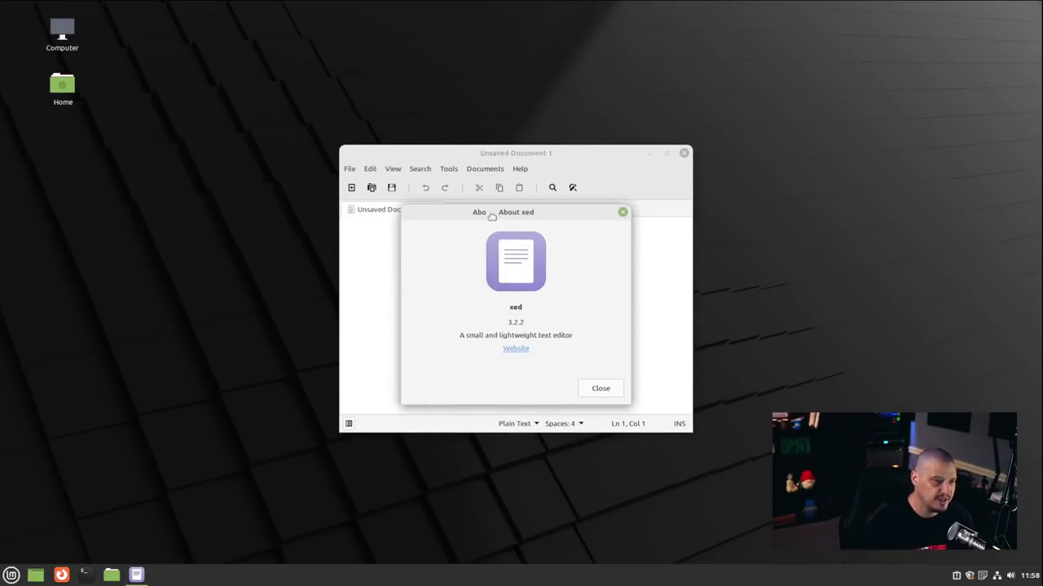
{"action": "left_click_drag", "start_coordinate": [549, 216], "coordinate": [379, 209]}
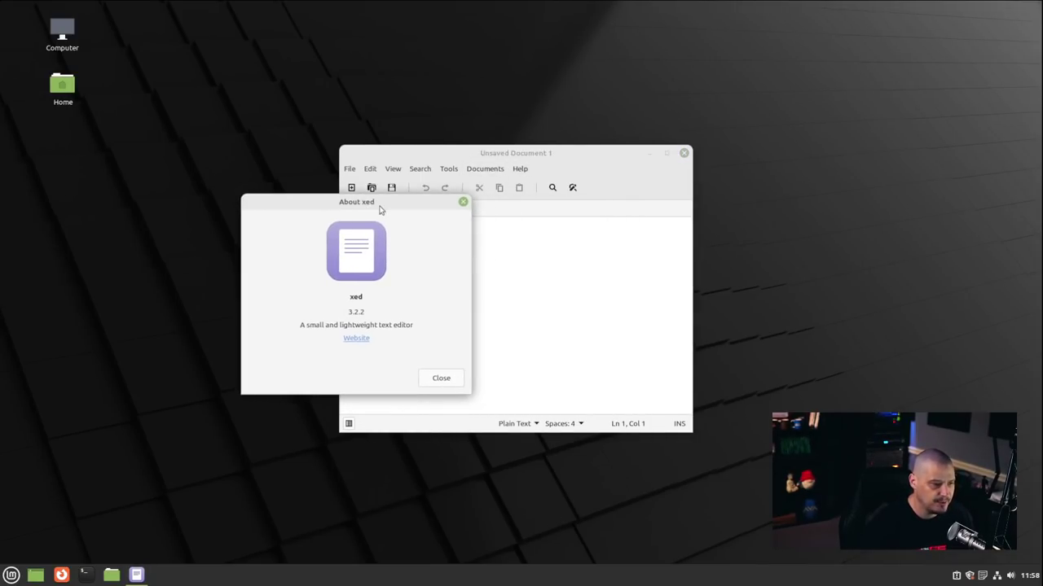
{"action": "left_click", "coordinate": [463, 201]}
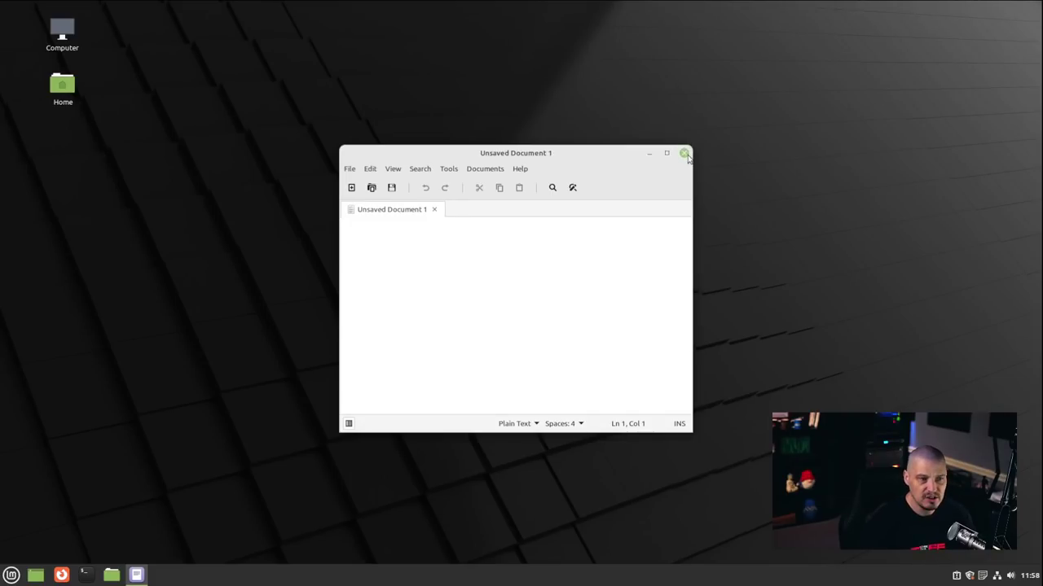
{"action": "left_click", "coordinate": [685, 153]}
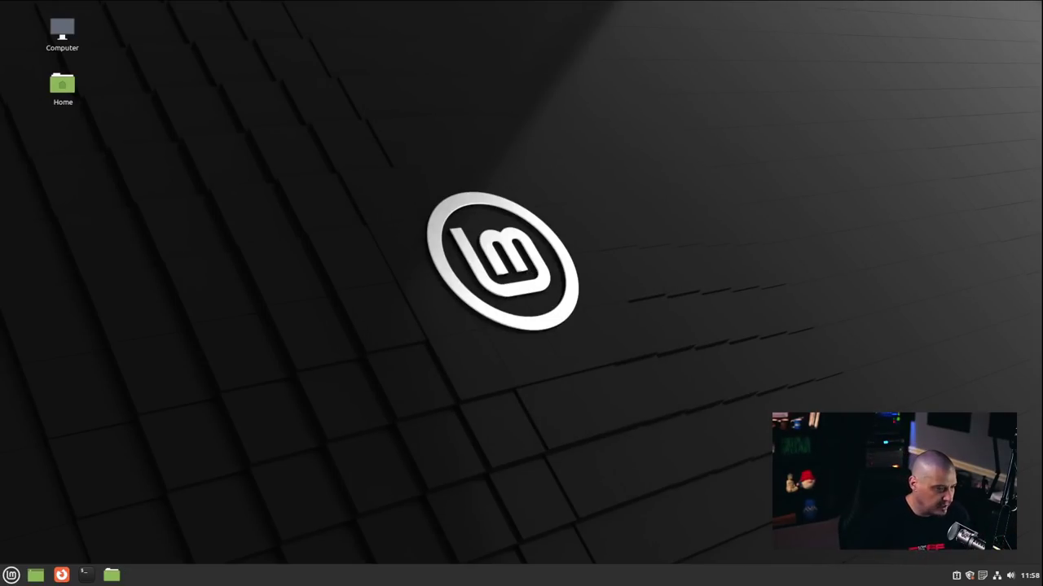
{"action": "key", "text": "super"}
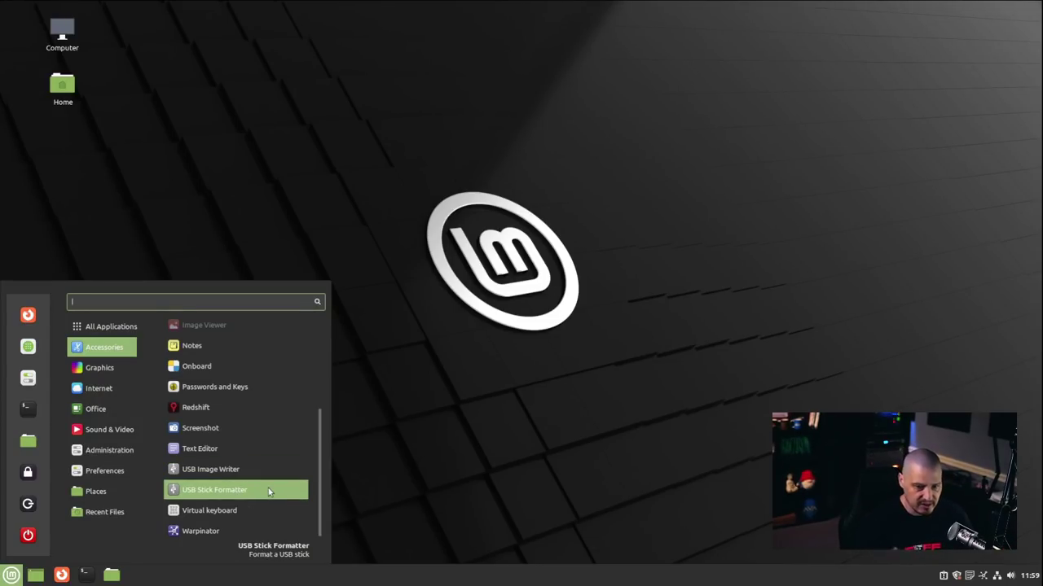
{"action": "left_click", "coordinate": [256, 529]}
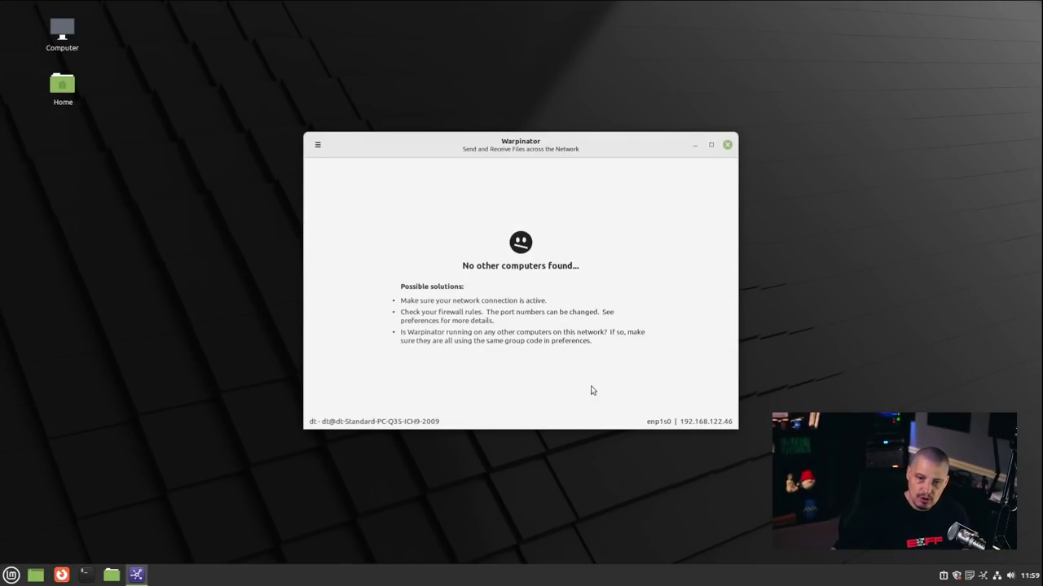
{"action": "left_click", "coordinate": [315, 148]}
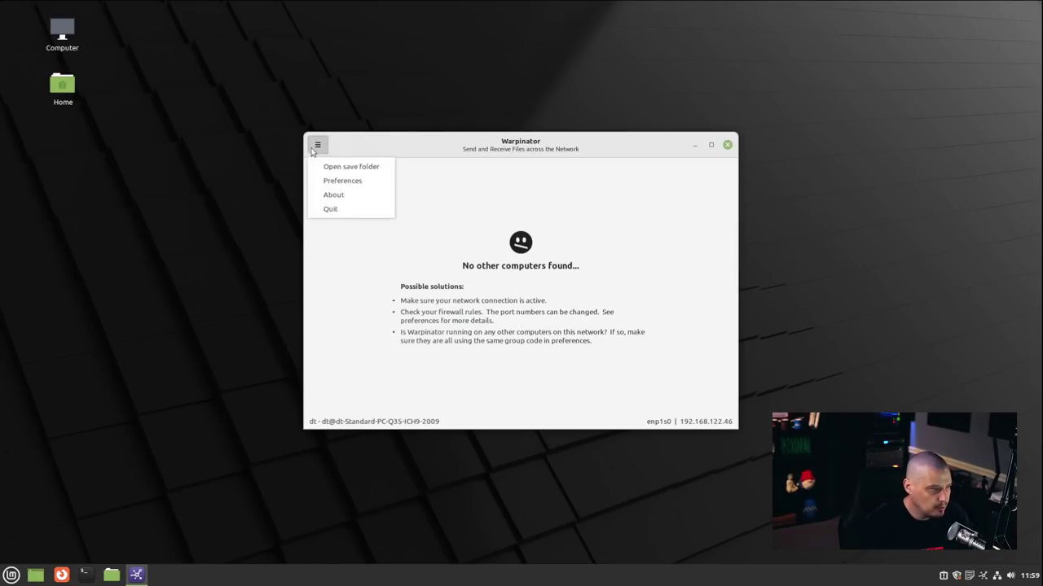
{"action": "left_click", "coordinate": [342, 180]}
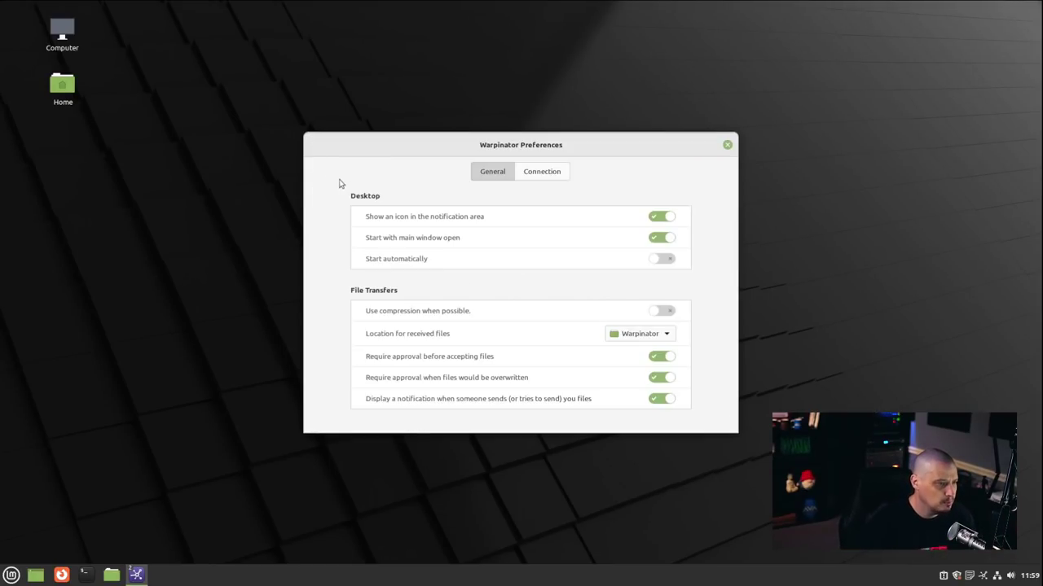
{"action": "left_click_drag", "start_coordinate": [488, 148], "coordinate": [312, 101]}
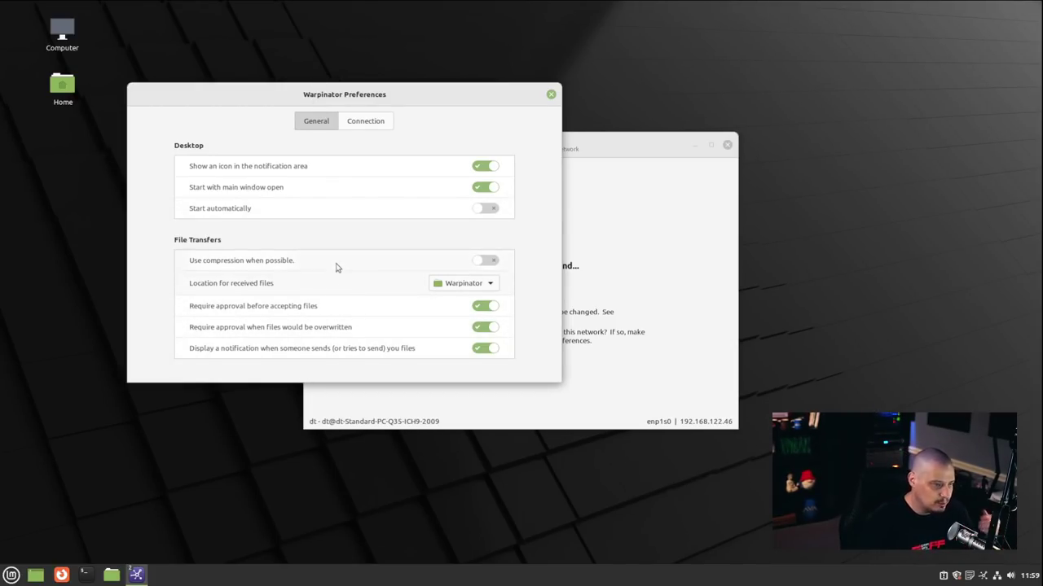
{"action": "left_click", "coordinate": [366, 127]}
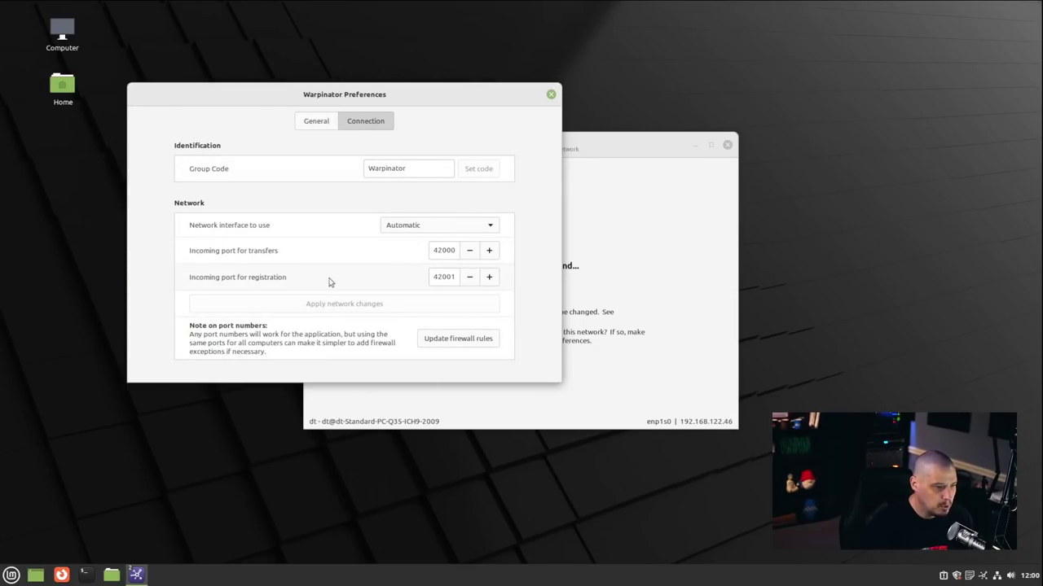
{"action": "left_click", "coordinate": [550, 94]}
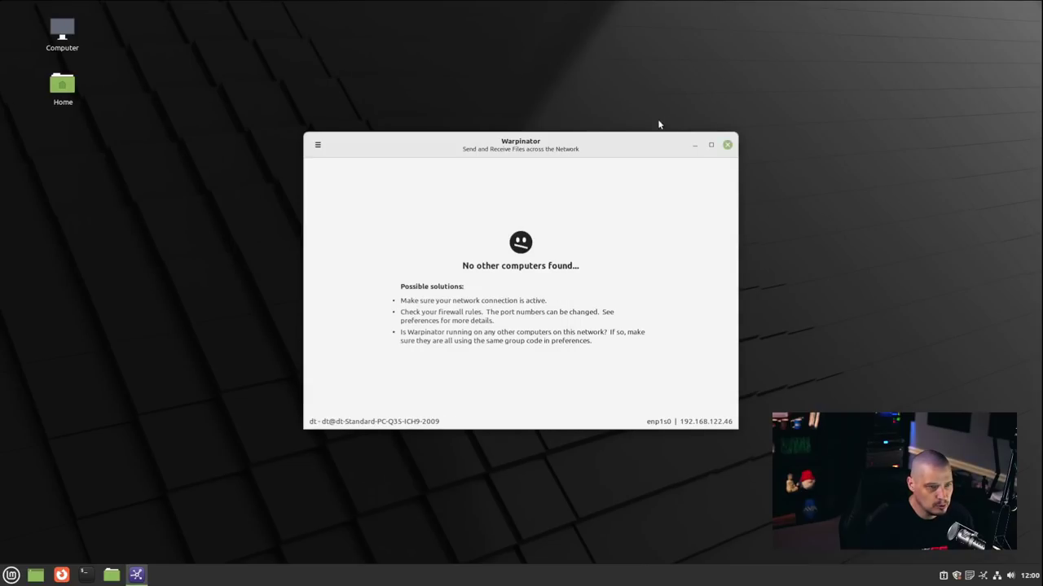
{"action": "left_click", "coordinate": [727, 145]}
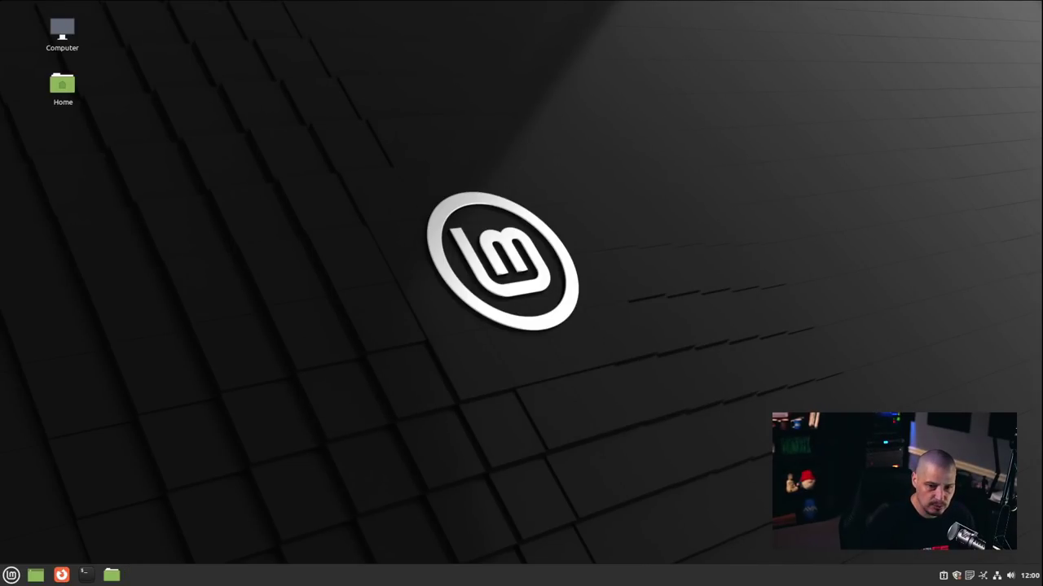
Step: Launch Drawing from the Graphics menu and dismiss its what's-new prompt
{"action": "key", "text": "super"}
{"action": "mouse_move", "coordinate": [99, 367]}
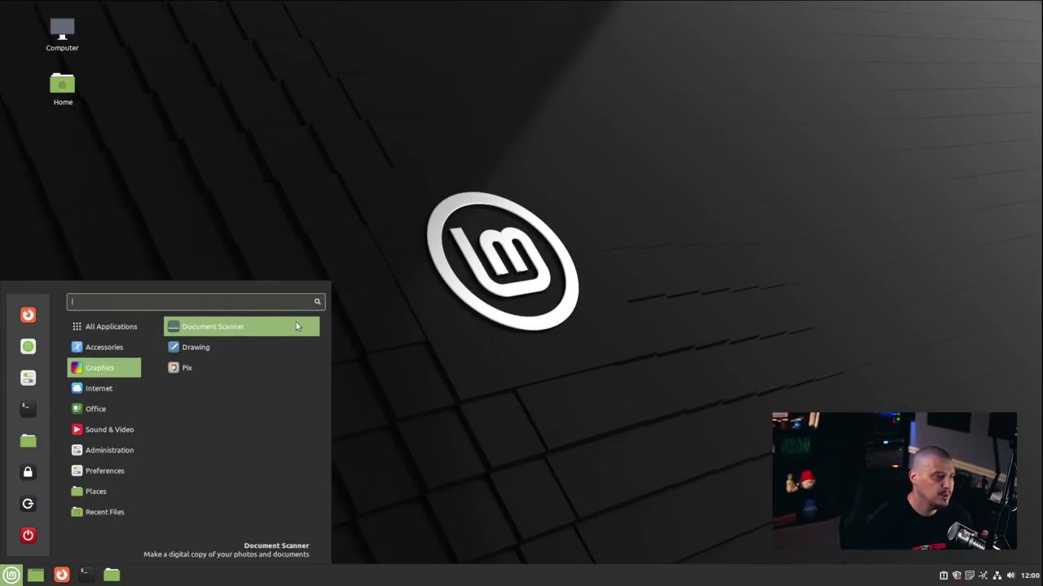
{"action": "left_click", "coordinate": [250, 351]}
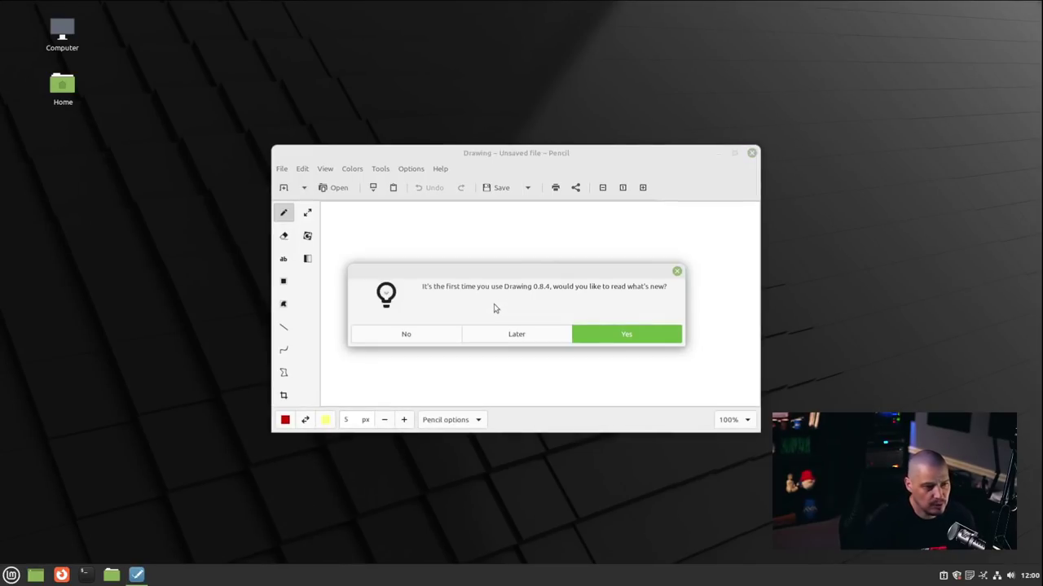
{"action": "left_click", "coordinate": [677, 271]}
Step: View Drawing's About dialog (version 0.8.4), close Drawing, and reopen the applications menu
{"action": "left_click", "coordinate": [439, 168]}
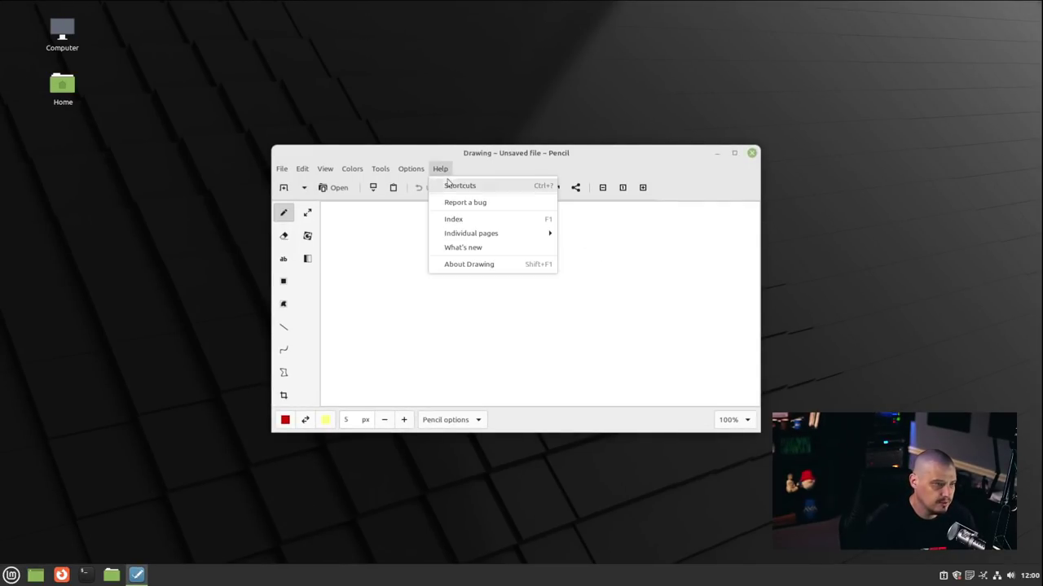
{"action": "left_click", "coordinate": [457, 266]}
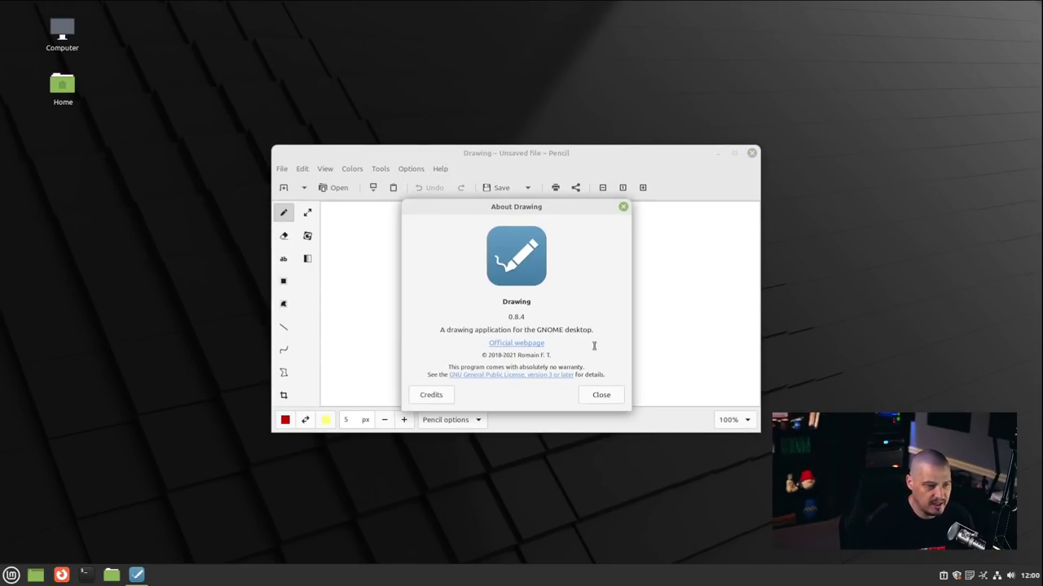
{"action": "left_click", "coordinate": [623, 206]}
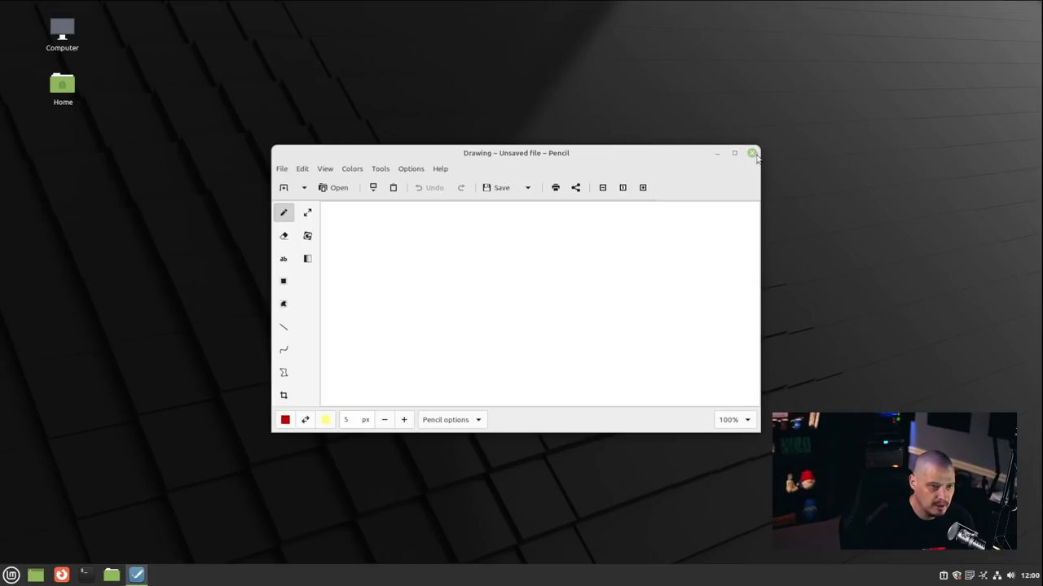
{"action": "left_click", "coordinate": [752, 153]}
{"action": "left_click", "coordinate": [11, 575]}
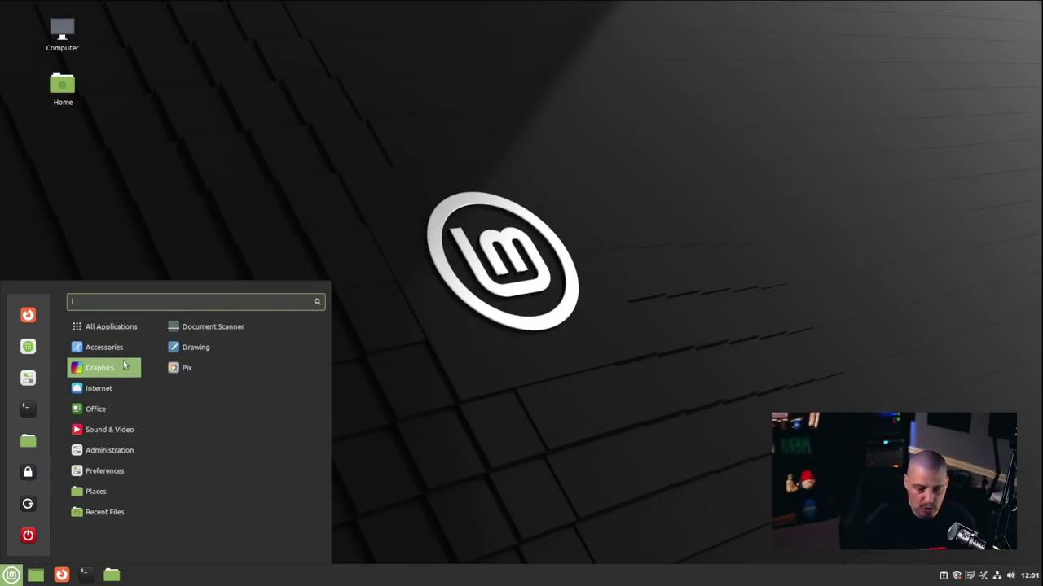
Step: Launch Pix, view its Help > About details showing version 2.8.4, then close Pix
{"action": "left_click", "coordinate": [266, 372]}
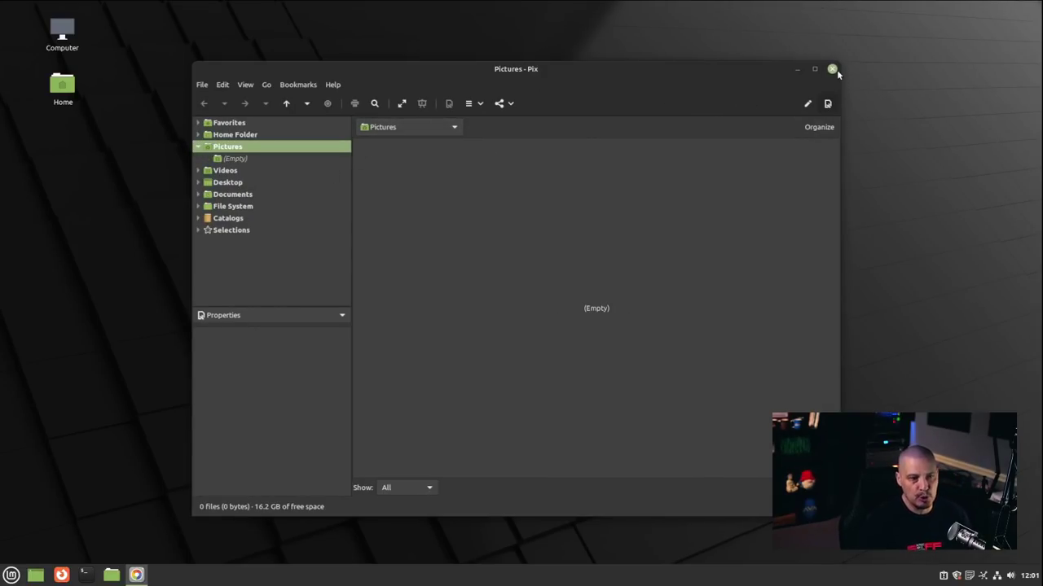
{"action": "left_click", "coordinate": [332, 84]}
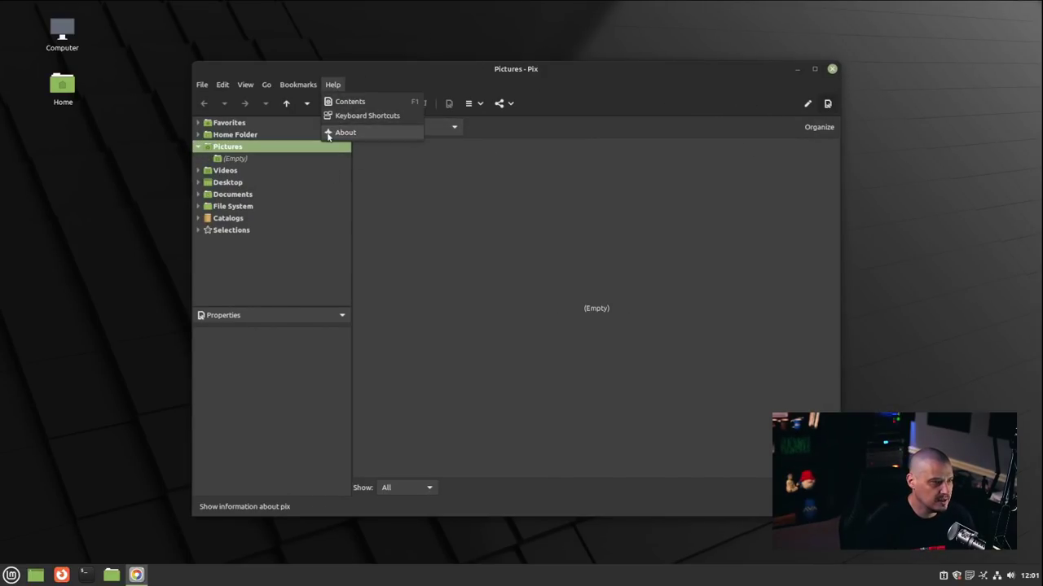
{"action": "left_click", "coordinate": [336, 133]}
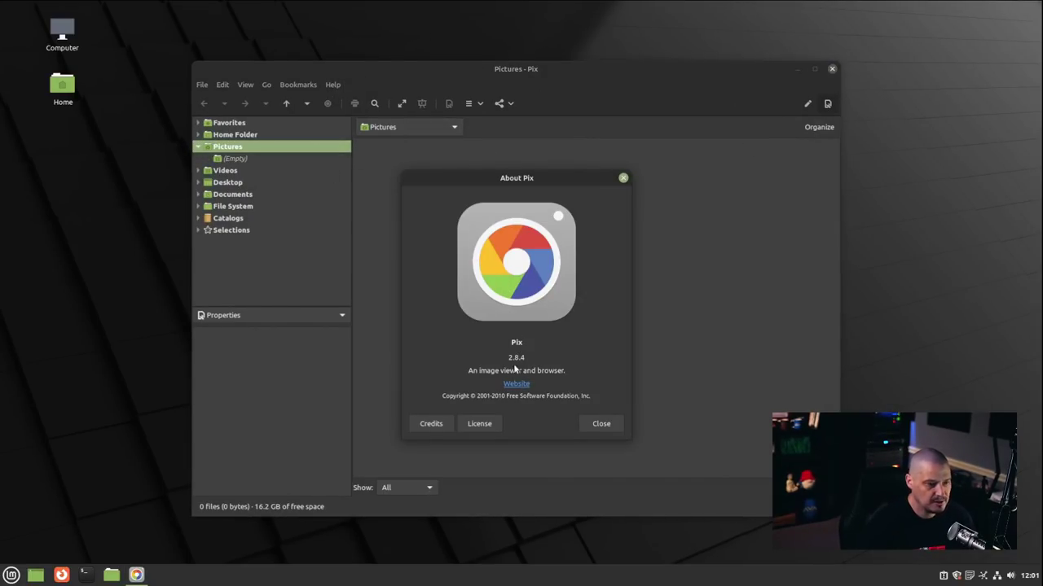
{"action": "left_click", "coordinate": [623, 179]}
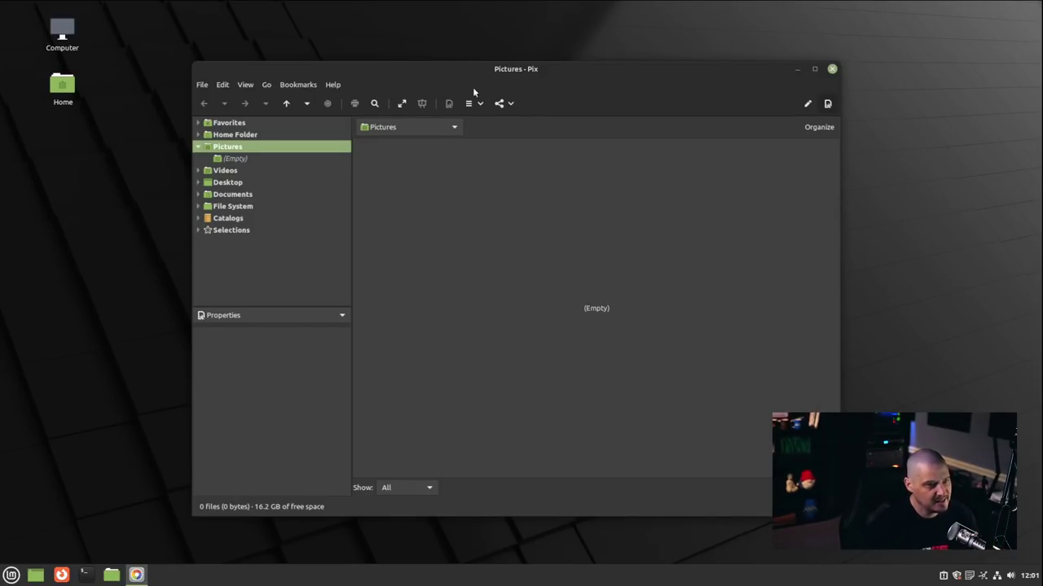
{"action": "left_click", "coordinate": [832, 70]}
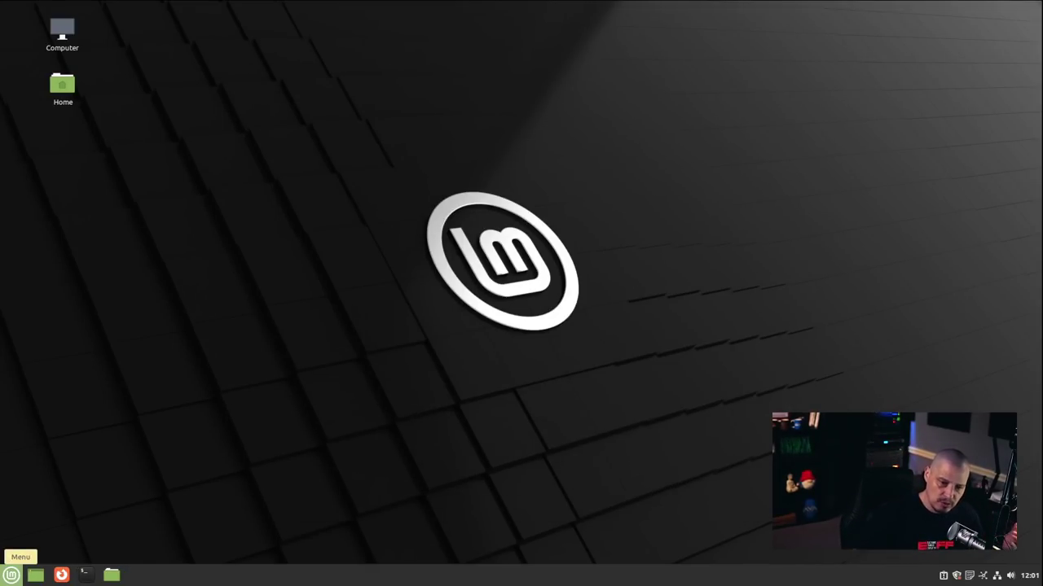
Step: Launch Transmission, accept its usage agreement, quit it immediately, and reopen the applications menu
{"action": "left_click", "coordinate": [11, 575]}
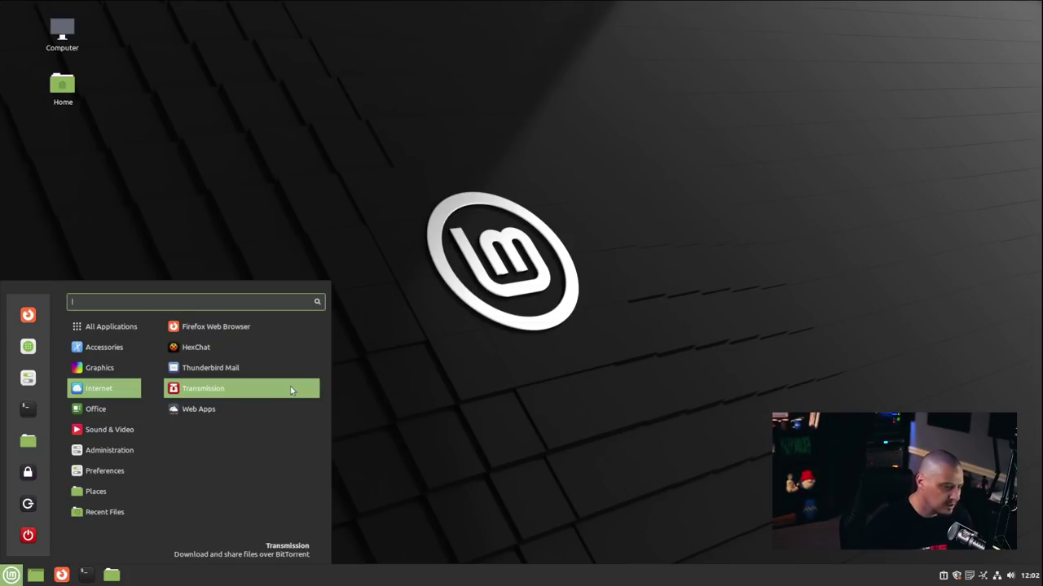
{"action": "left_click", "coordinate": [290, 388]}
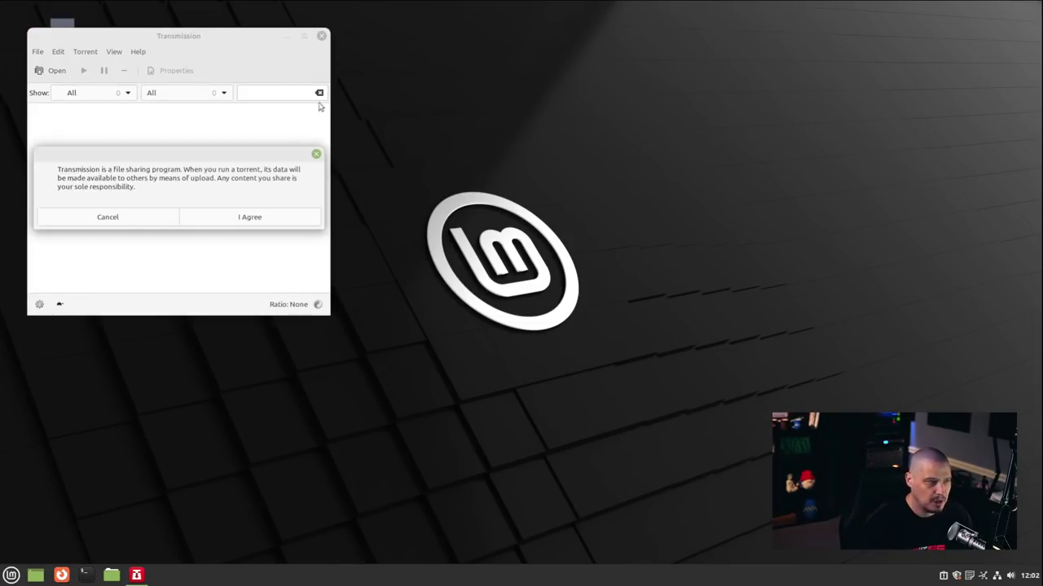
{"action": "left_click", "coordinate": [256, 218]}
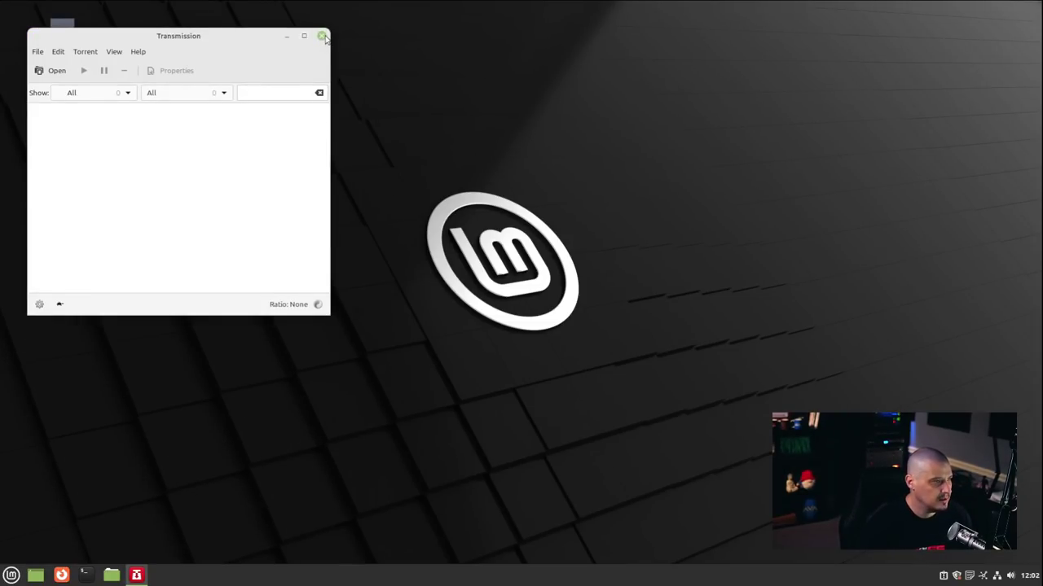
{"action": "left_click", "coordinate": [323, 36]}
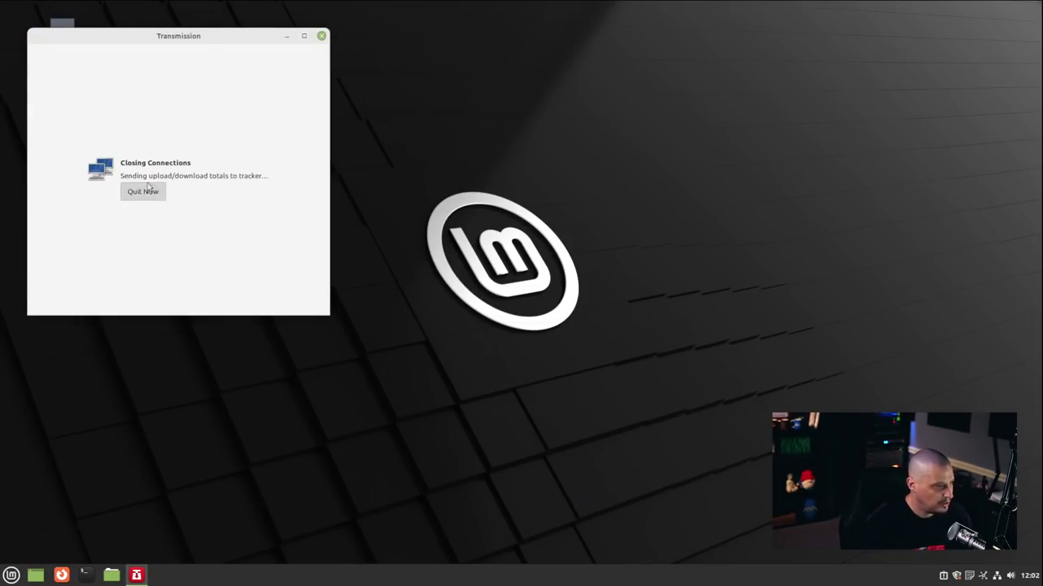
{"action": "left_click", "coordinate": [143, 191]}
{"action": "left_click", "coordinate": [12, 575]}
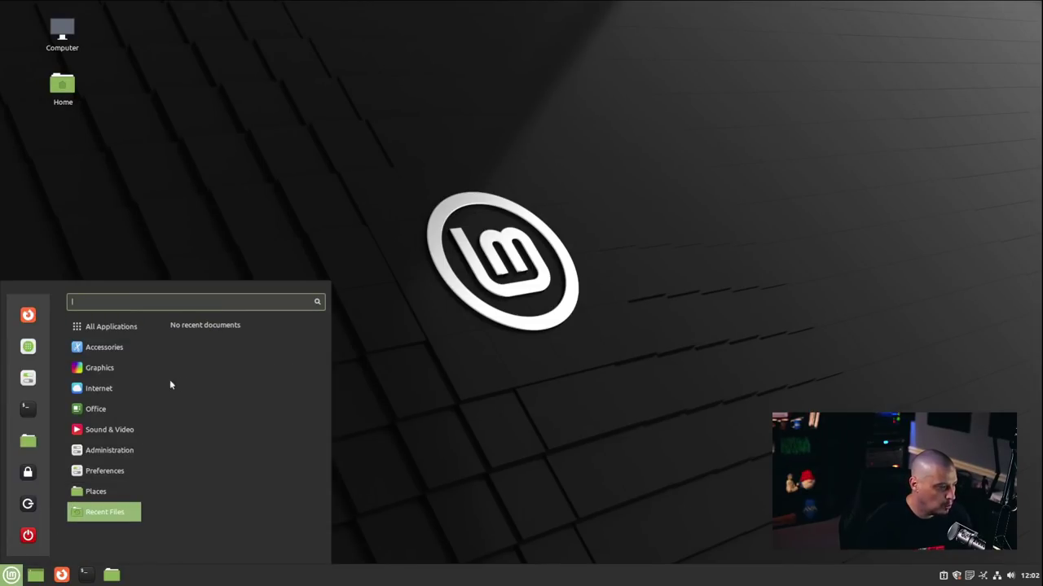
Step: Launch HexChat, centre its window on #linuxmint-help, then quit it and reopen the menu
{"action": "mouse_move", "coordinate": [150, 389]}
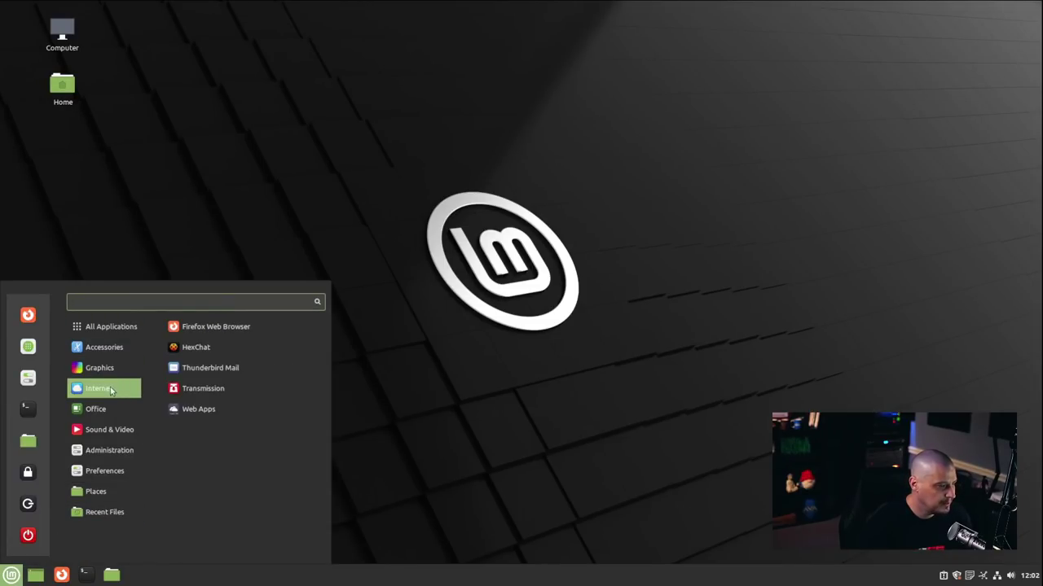
{"action": "left_click", "coordinate": [232, 356]}
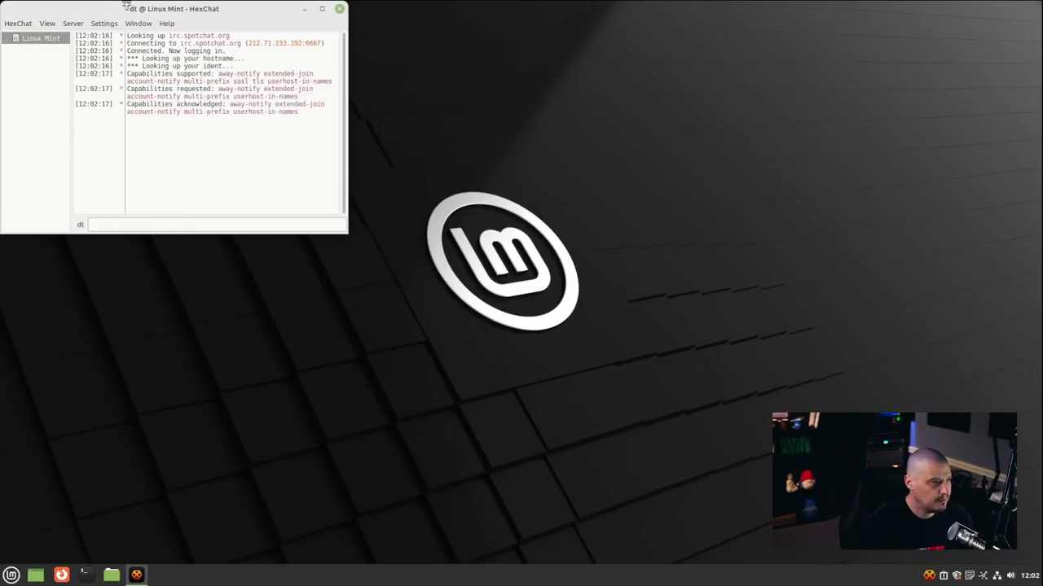
{"action": "left_click_drag", "start_coordinate": [123, 12], "coordinate": [329, 113]}
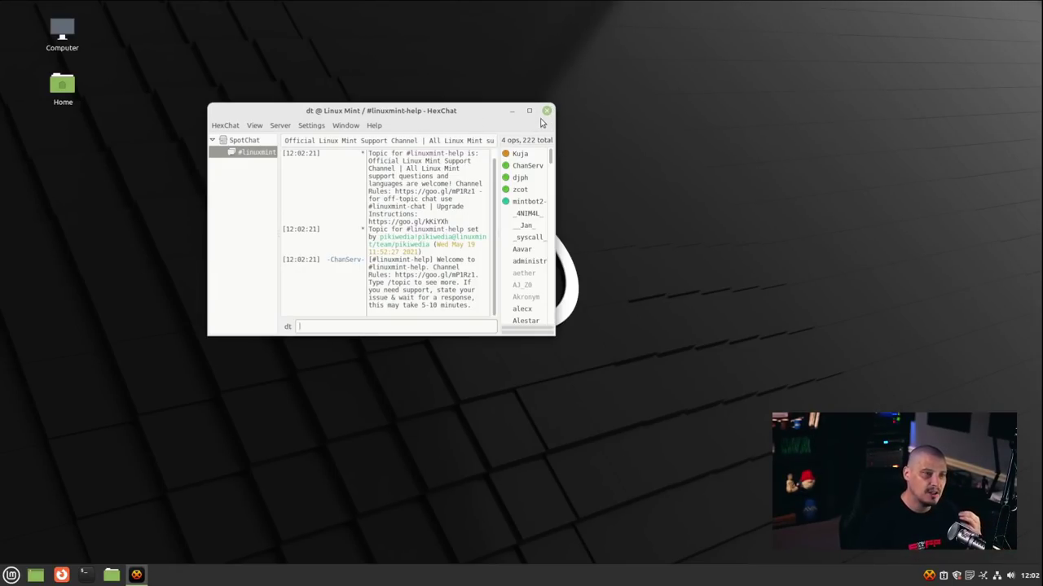
{"action": "left_click", "coordinate": [547, 111]}
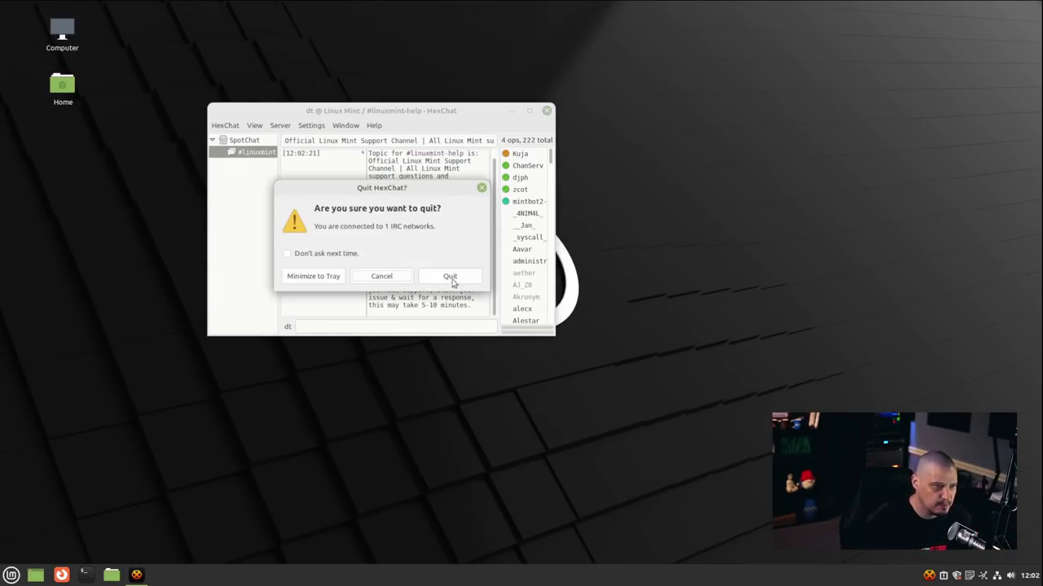
{"action": "left_click", "coordinate": [448, 277]}
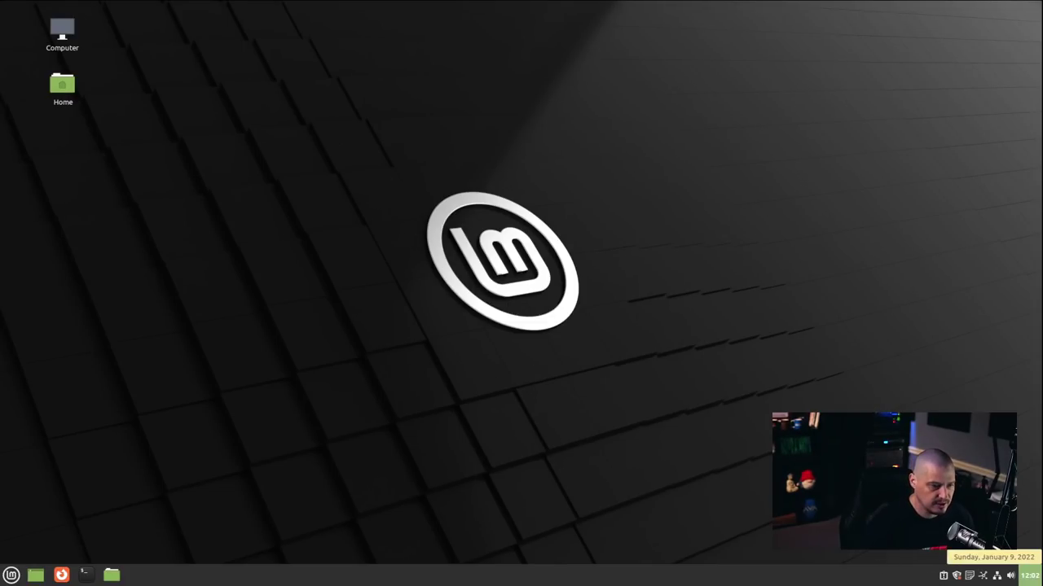
{"action": "key", "text": "super"}
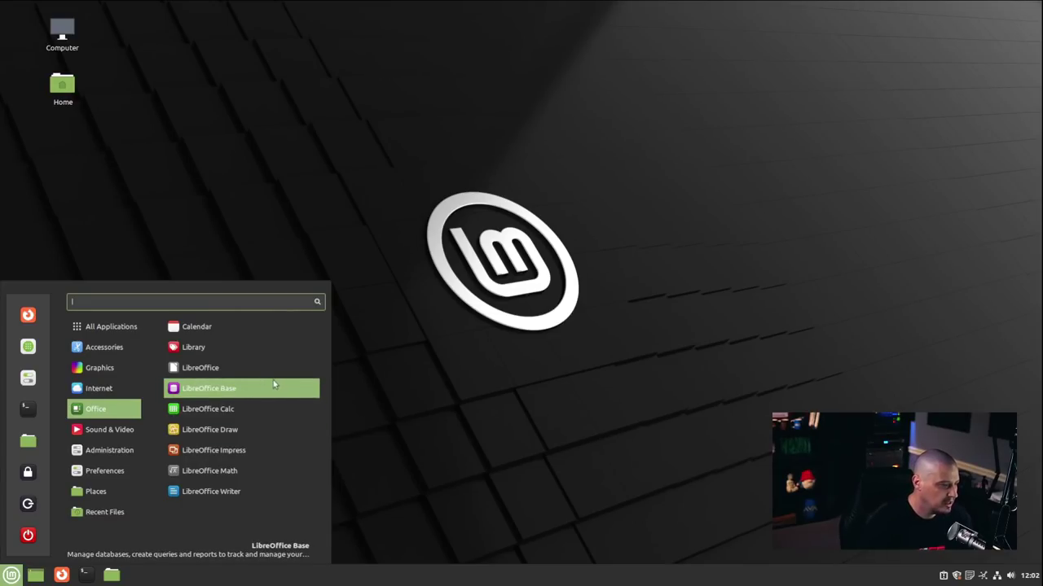
Step: Launch Writer, skip the tip, read version 6.4.7.2 in About LibreOffice, then close Writer
{"action": "left_click", "coordinate": [245, 491]}
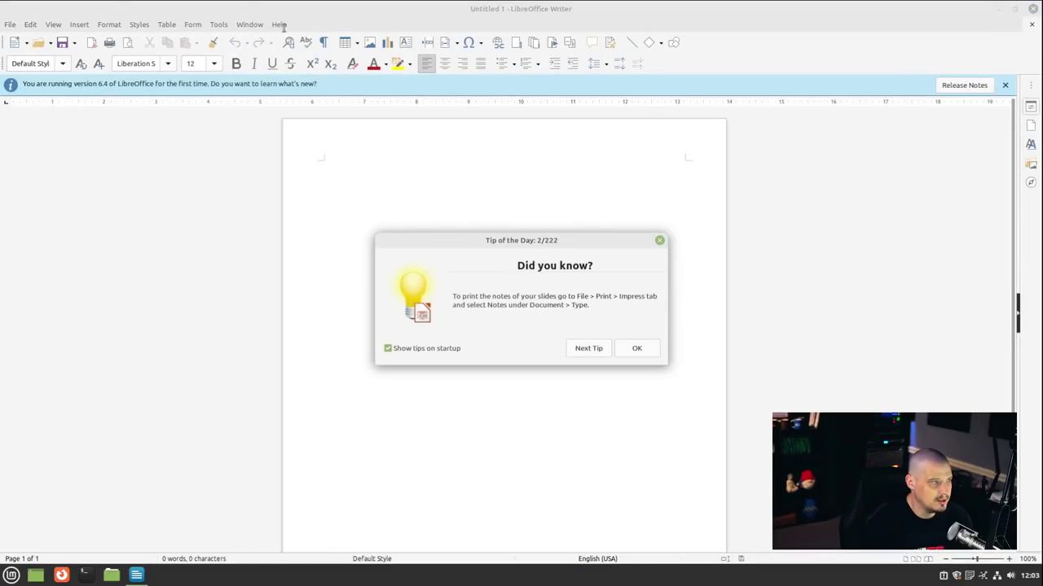
{"action": "left_click", "coordinate": [660, 240]}
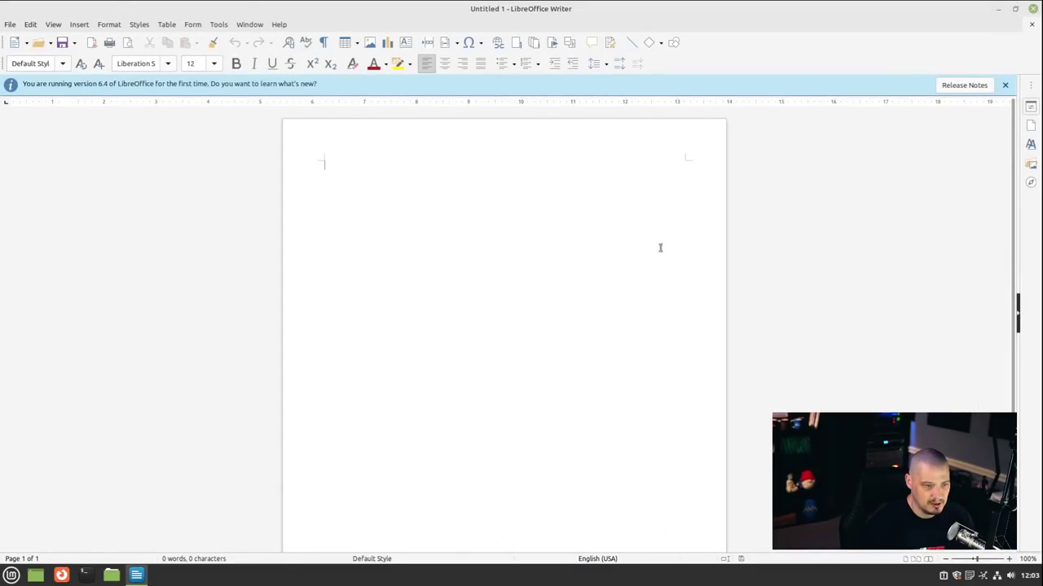
{"action": "left_click", "coordinate": [279, 24]}
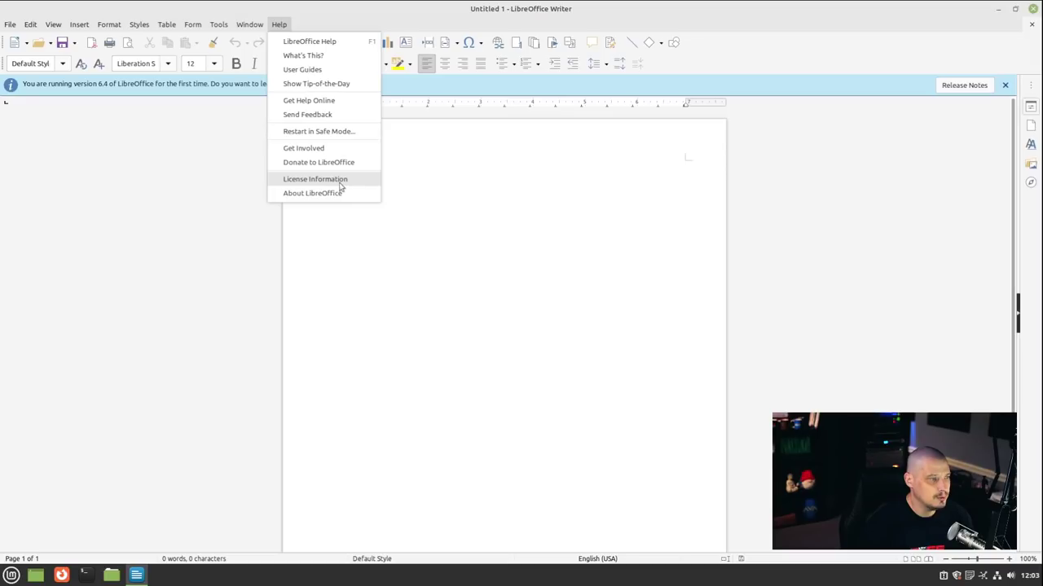
{"action": "left_click", "coordinate": [329, 193]}
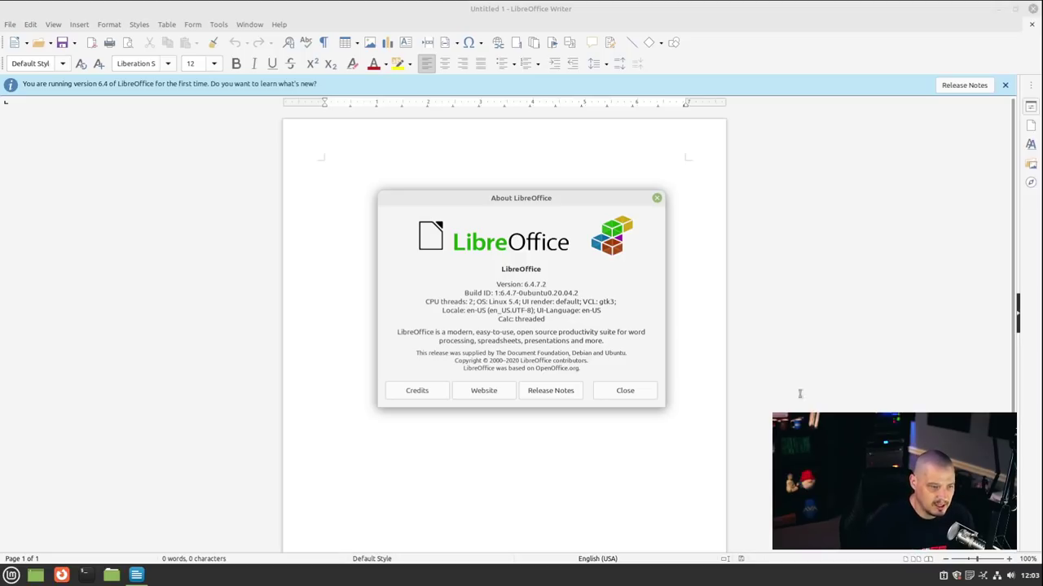
{"action": "left_click", "coordinate": [637, 394]}
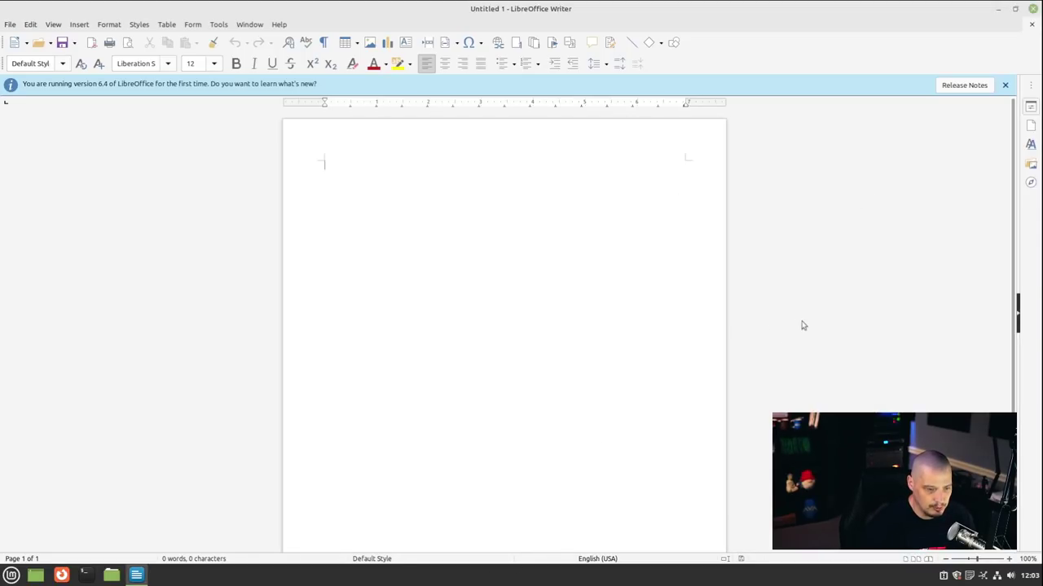
{"action": "left_click", "coordinate": [1033, 9]}
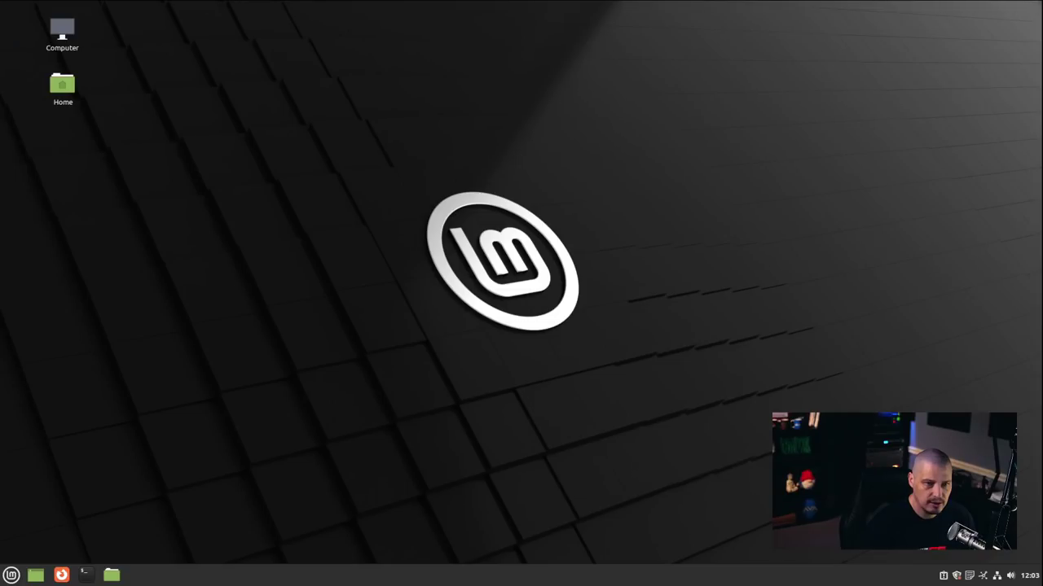
Step: Open Celluloid from Sound & Video, close it, and reopen the menu's Sound & Video list
{"action": "left_click", "coordinate": [11, 575]}
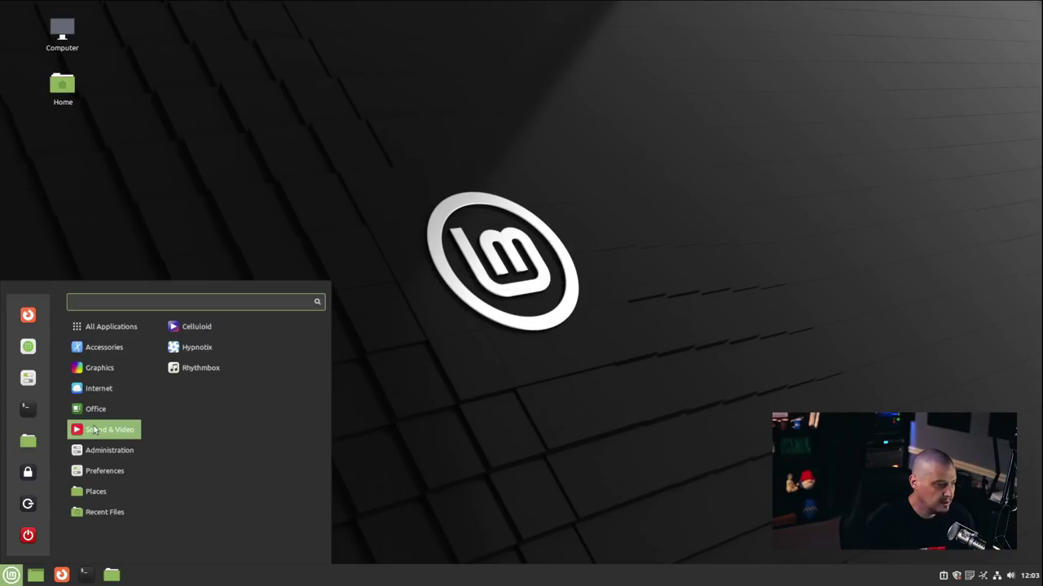
{"action": "left_click", "coordinate": [263, 324]}
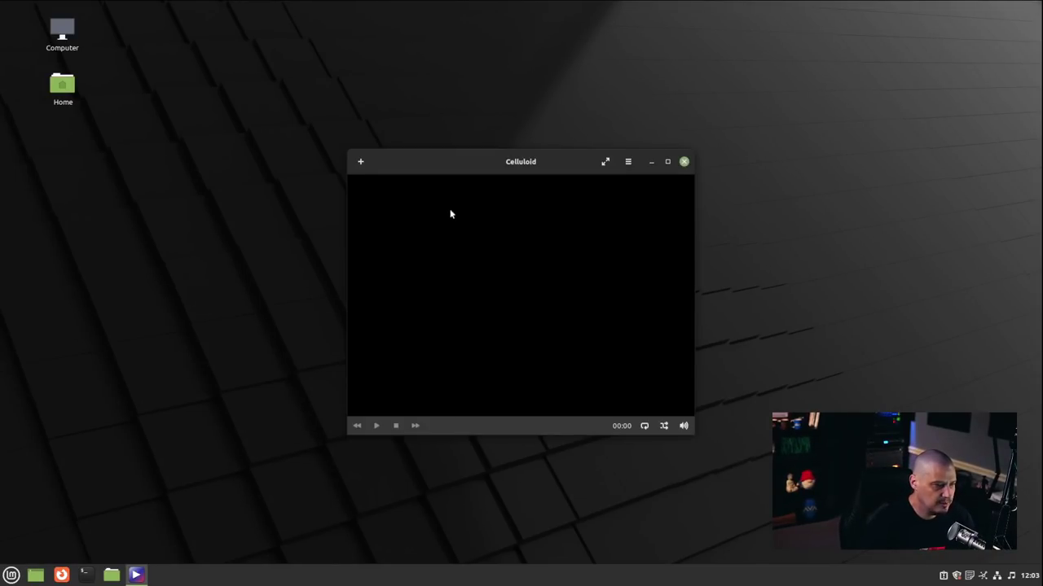
{"action": "left_click", "coordinate": [685, 162]}
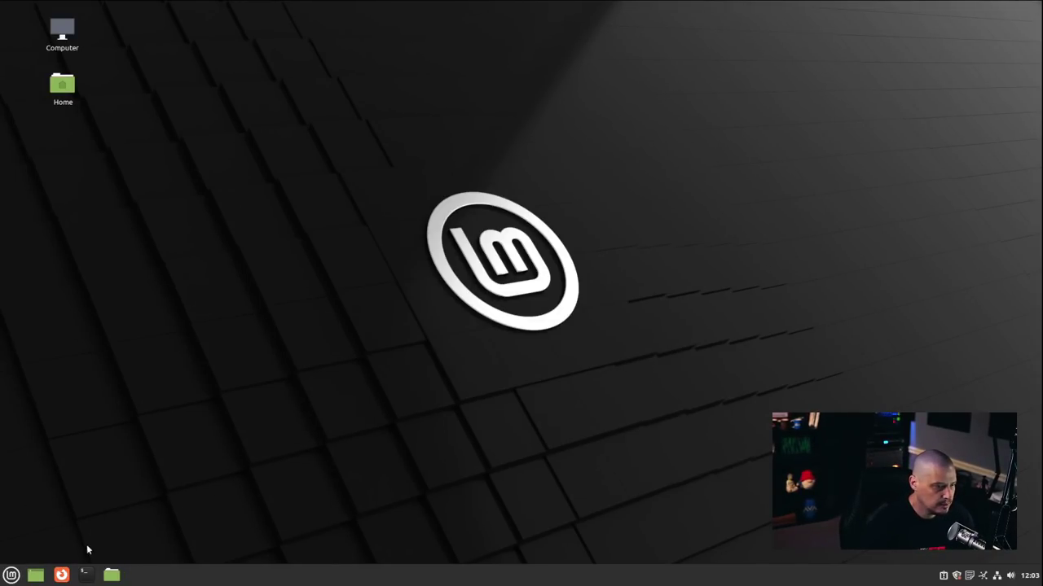
{"action": "left_click", "coordinate": [12, 575]}
{"action": "mouse_move", "coordinate": [106, 450]}
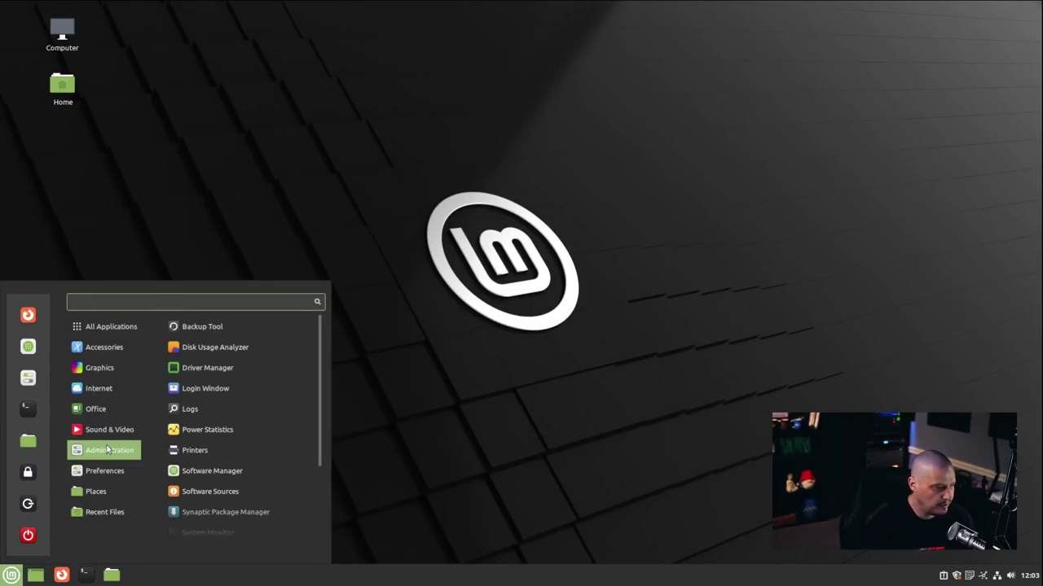
{"action": "mouse_move", "coordinate": [118, 431]}
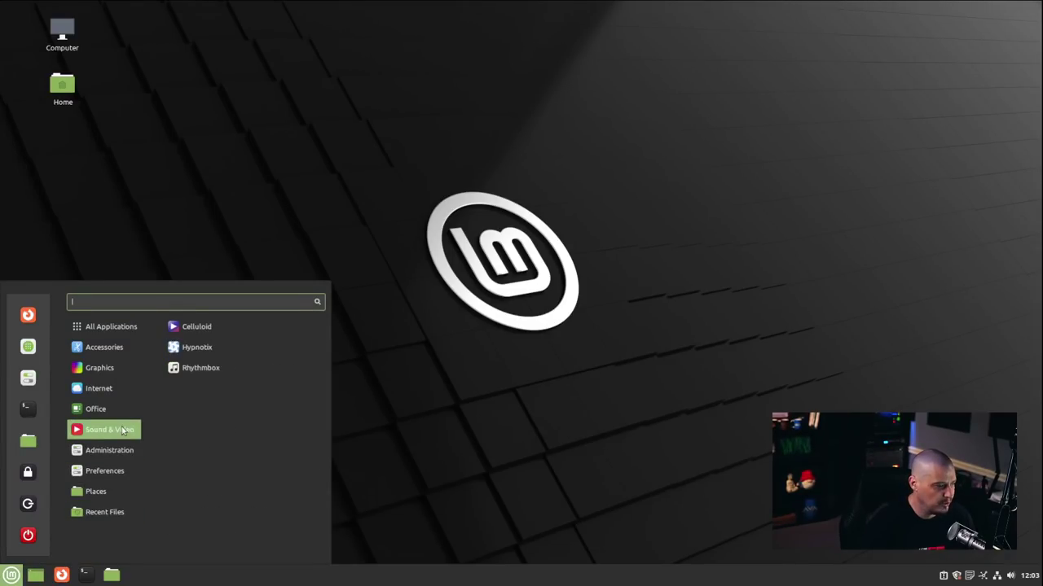
Step: Launch Hypnotix maximized and search the TV Channels list for 'united states'
{"action": "left_click", "coordinate": [234, 352]}
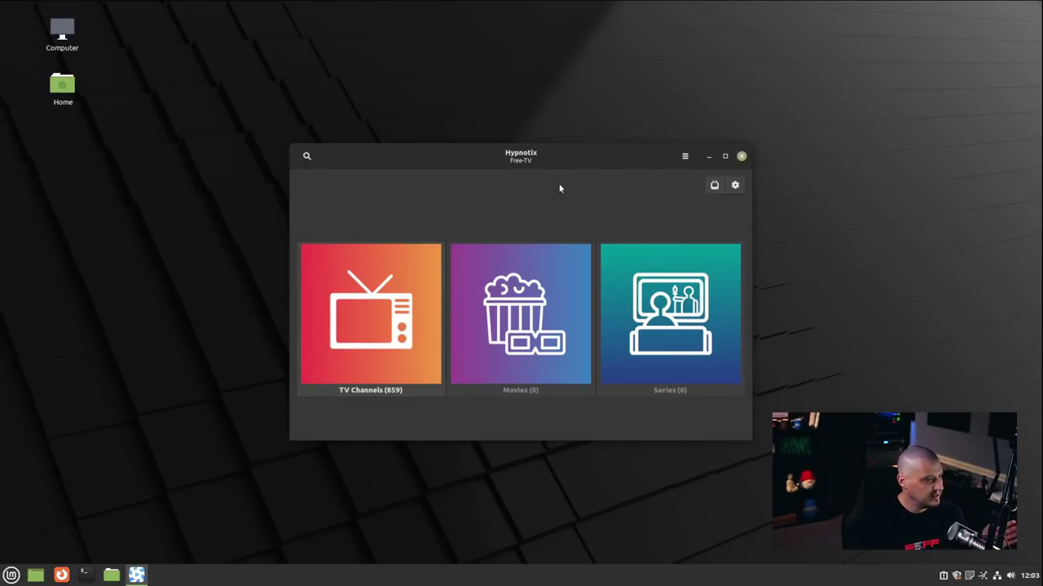
{"action": "double_click", "coordinate": [506, 152]}
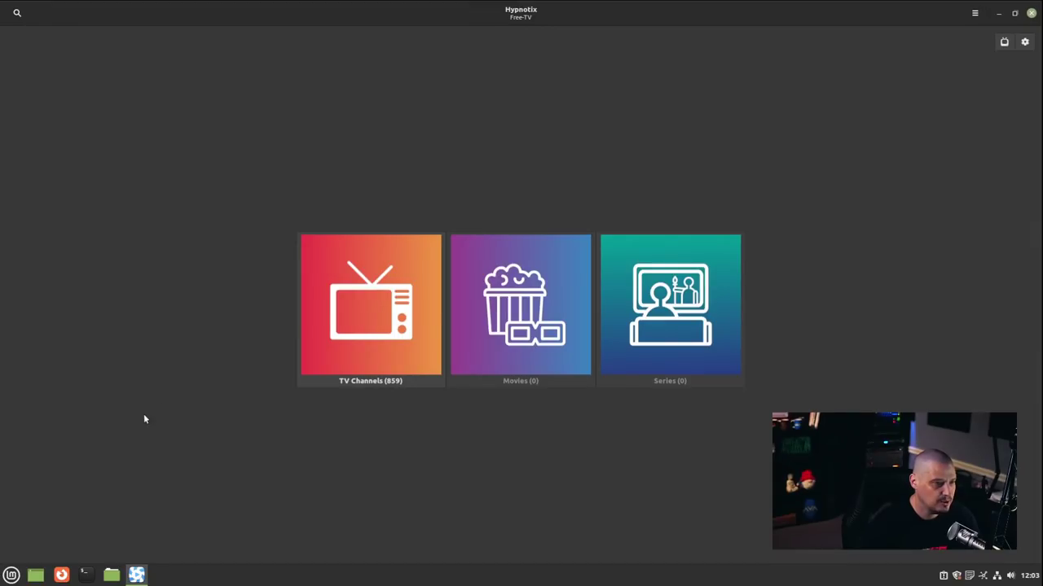
{"action": "left_click", "coordinate": [365, 278]}
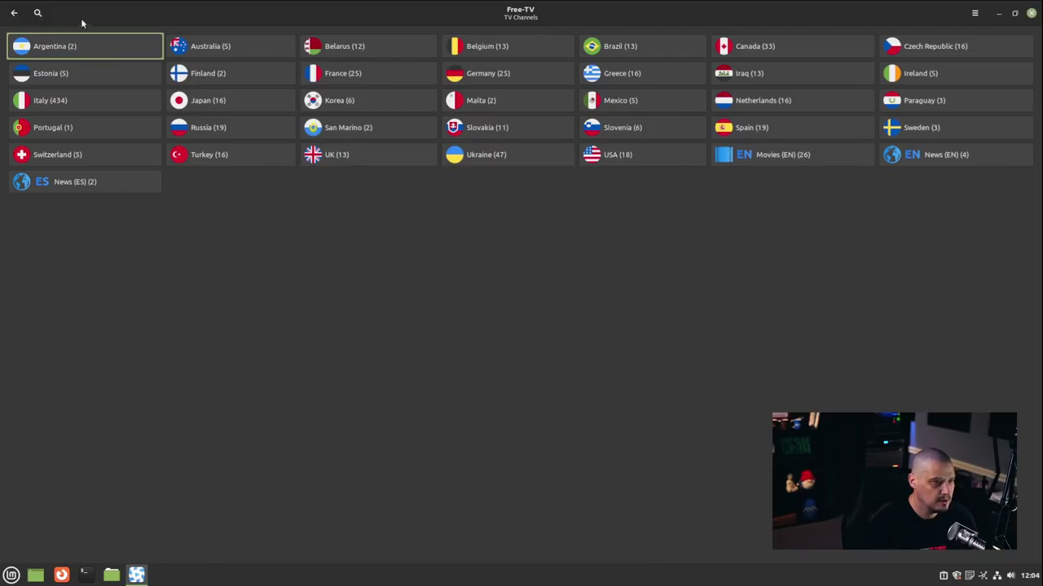
{"action": "left_click", "coordinate": [38, 12]}
{"action": "type", "text": "u"}
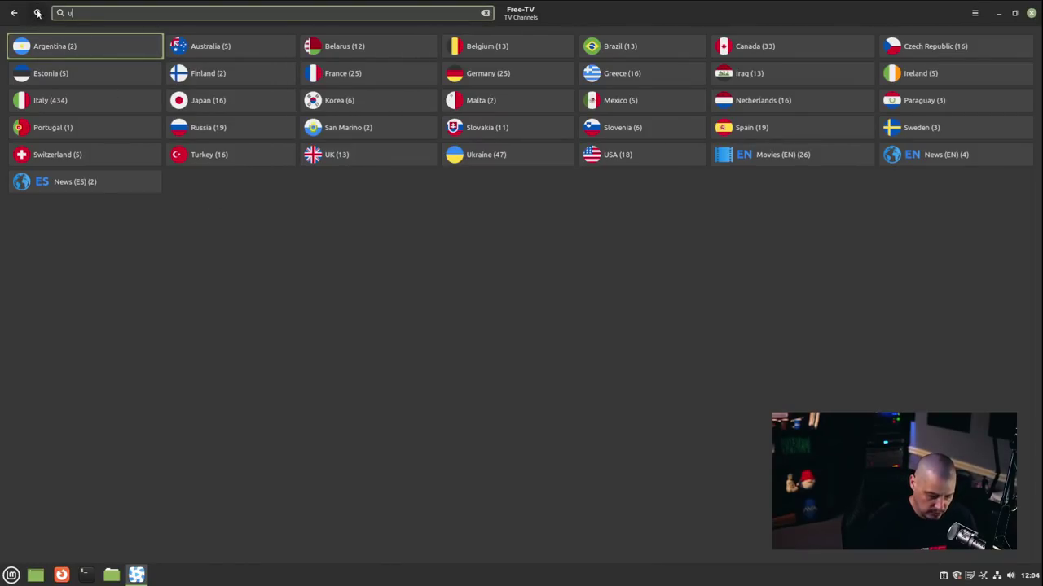
{"action": "type", "text": "nited states"}
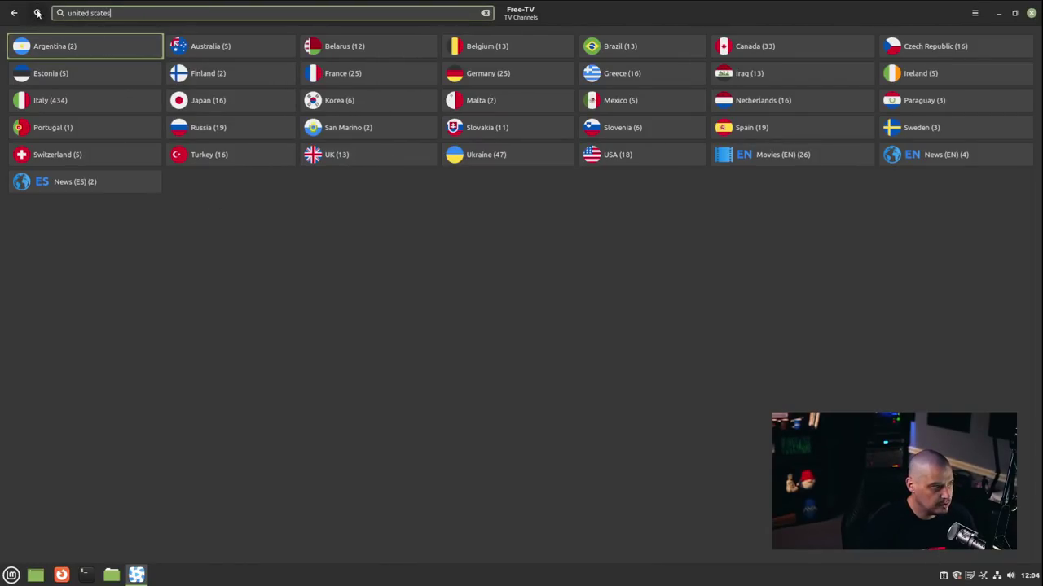
{"action": "key", "text": "Return"}
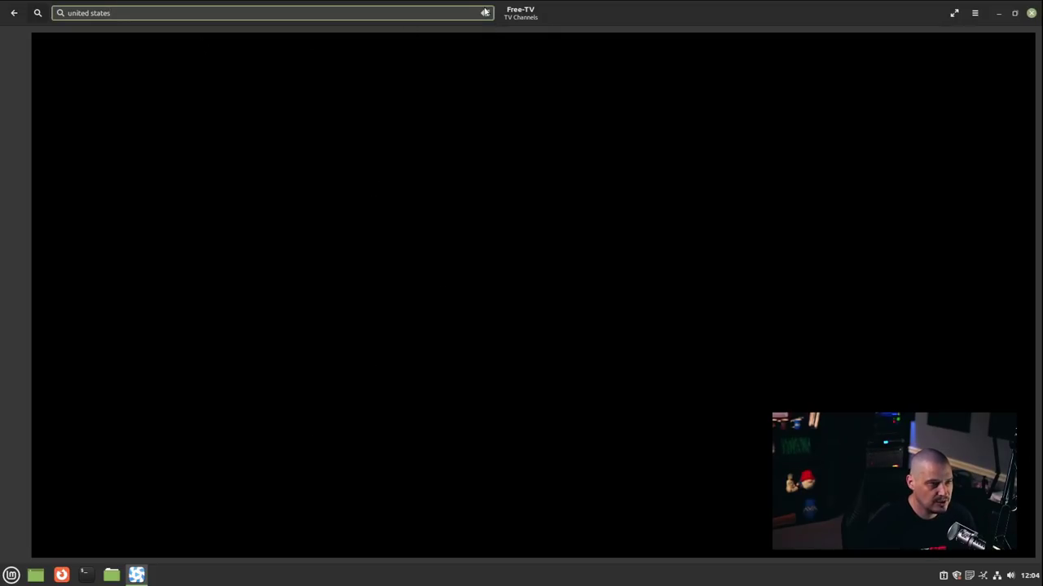
Step: Go back, open TV Channels > USA, and clear the search text
{"action": "left_click", "coordinate": [14, 13]}
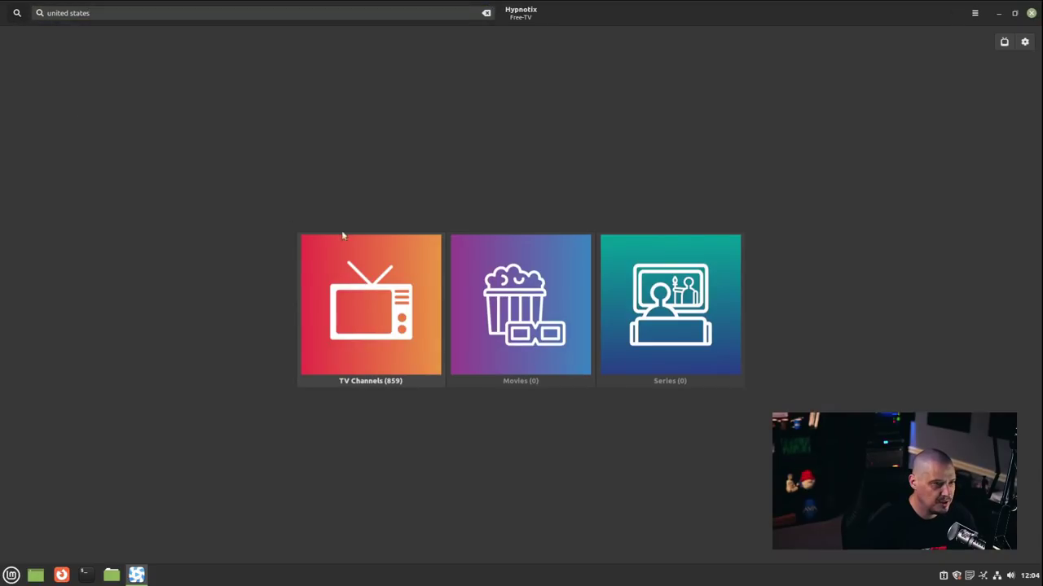
{"action": "left_click", "coordinate": [399, 355]}
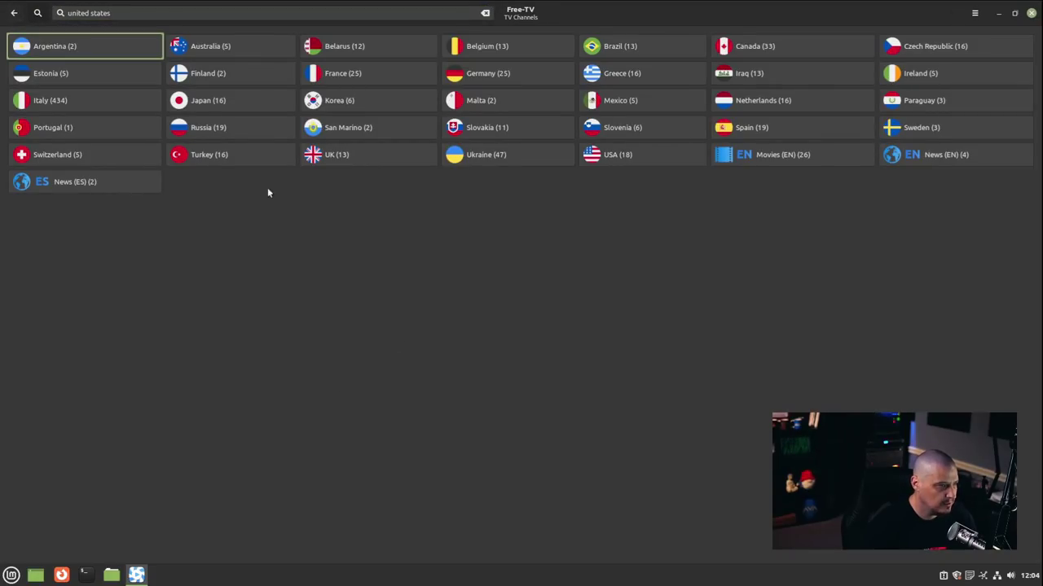
{"action": "left_click", "coordinate": [625, 159]}
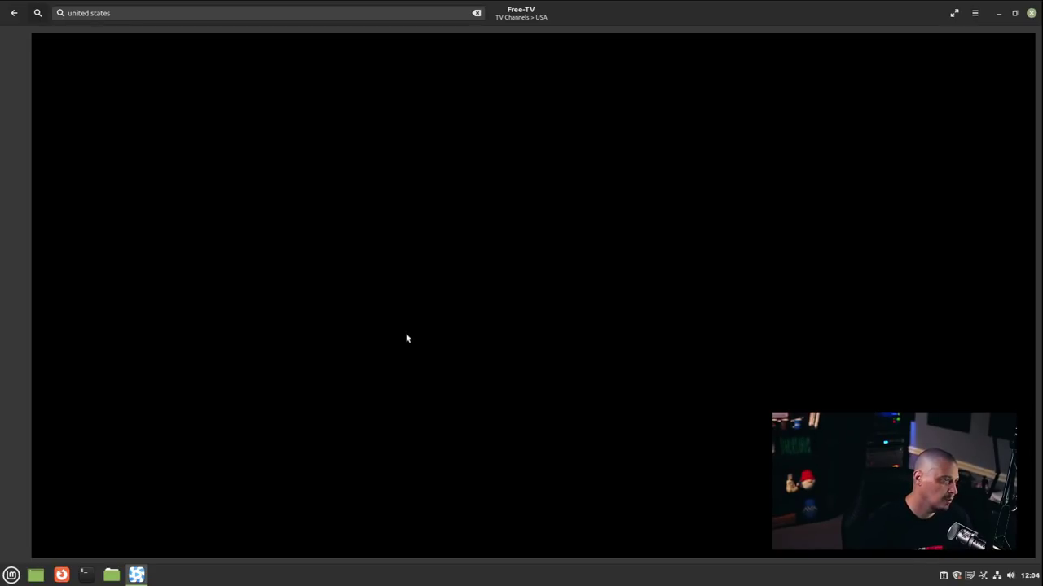
{"action": "left_click", "coordinate": [478, 14]}
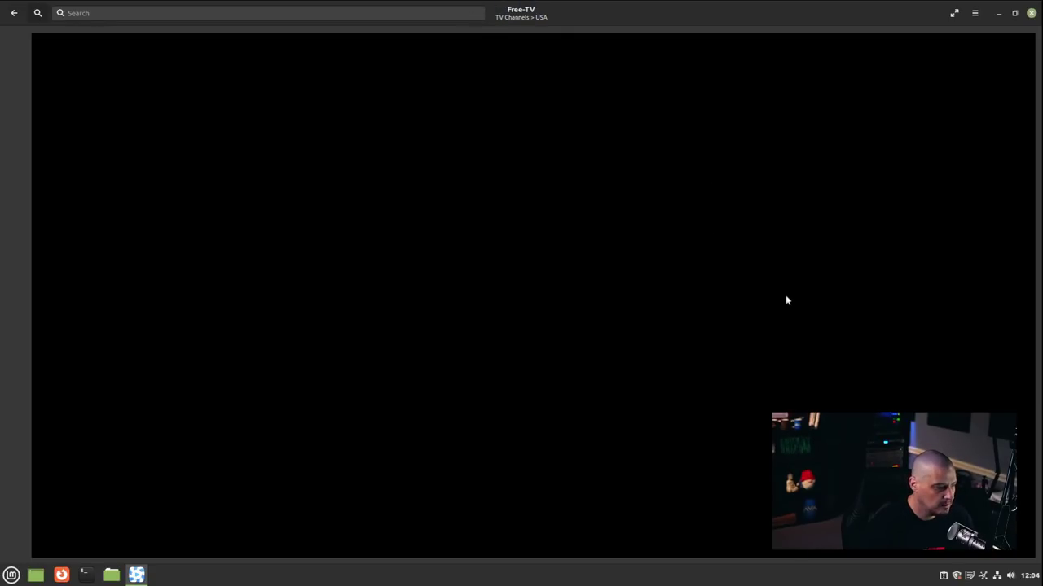
Step: Restore the Hypnotix window and play UK channels, first ITV 2, then QVC
{"action": "key", "text": "super+Down"}
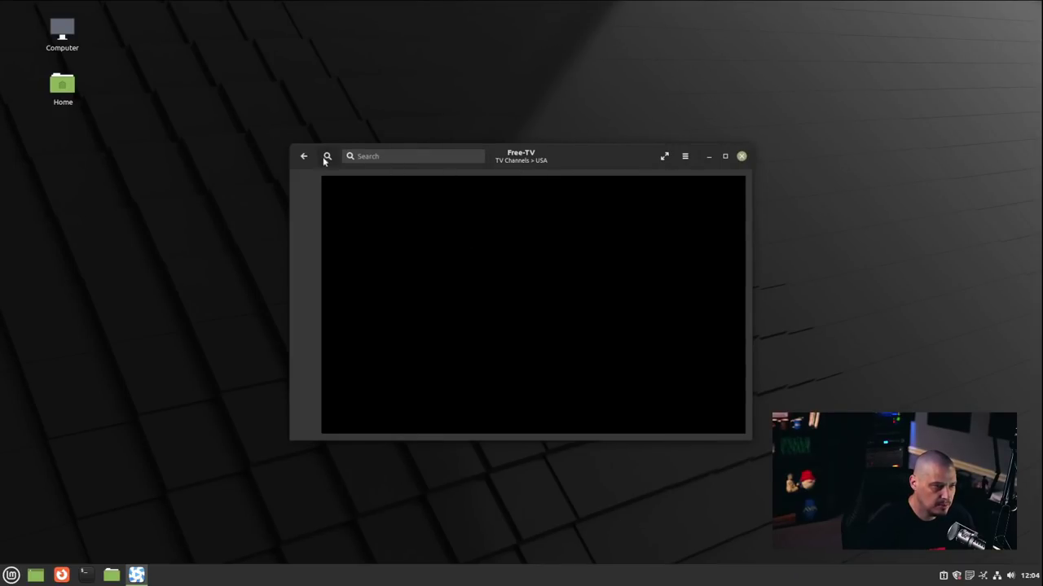
{"action": "left_click", "coordinate": [306, 156]}
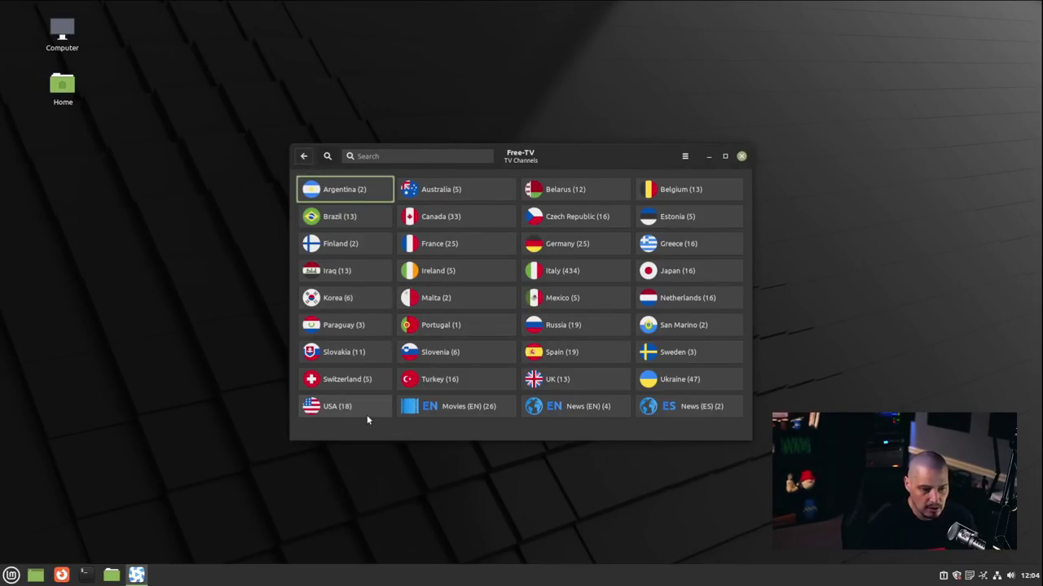
{"action": "left_click", "coordinate": [544, 380]}
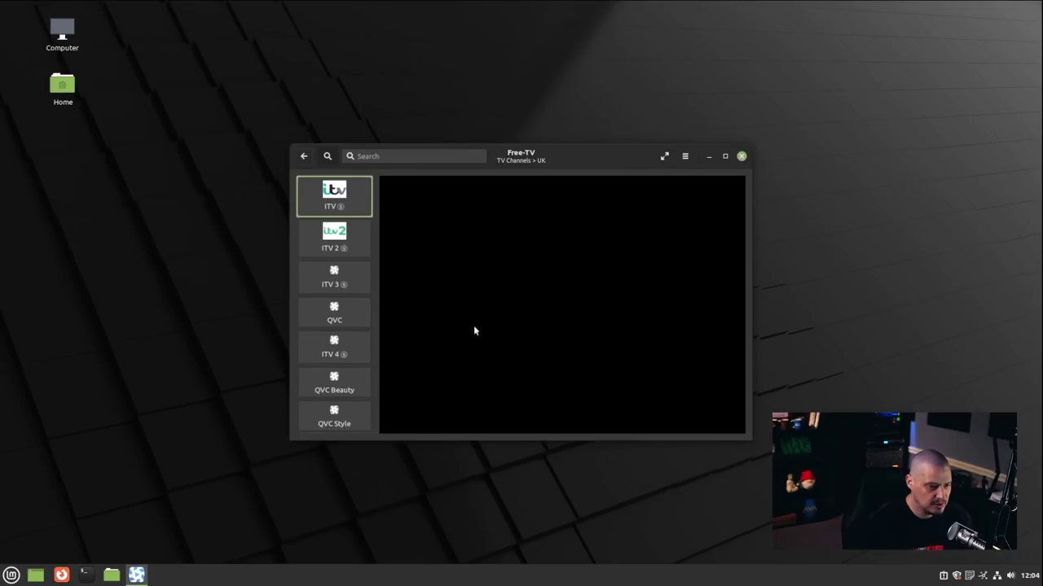
{"action": "left_click", "coordinate": [337, 233]}
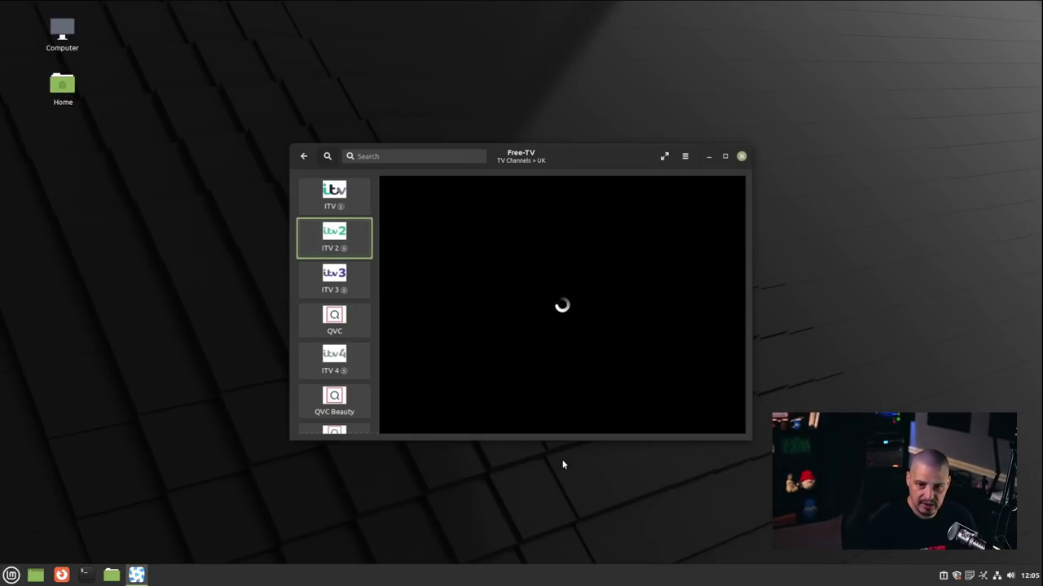
{"action": "left_click", "coordinate": [334, 319]}
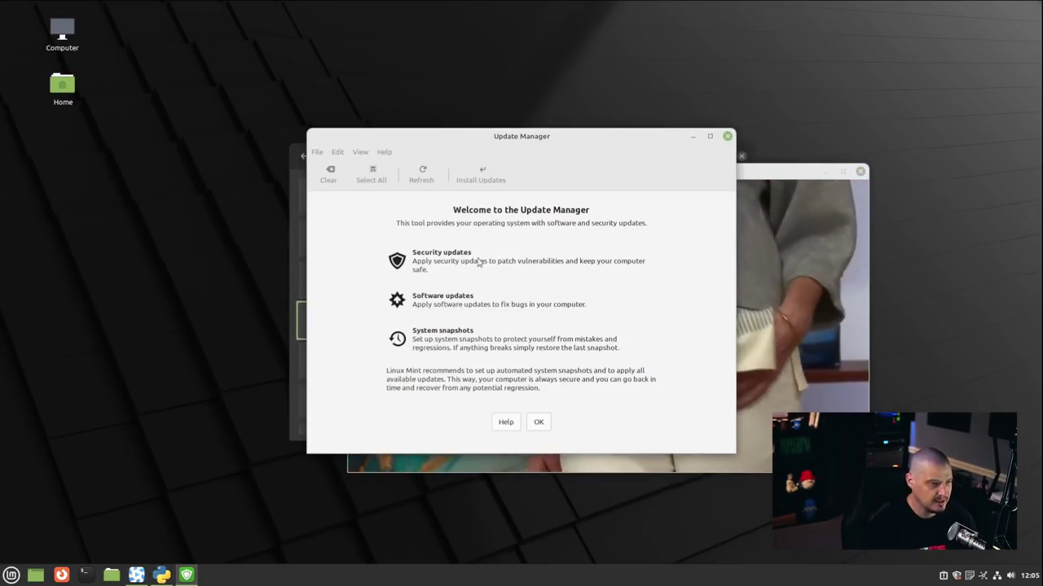
Step: Close Update Manager, resize and move the QVC mpv window up-right, then open a terminal
{"action": "key", "text": "alt+F4"}
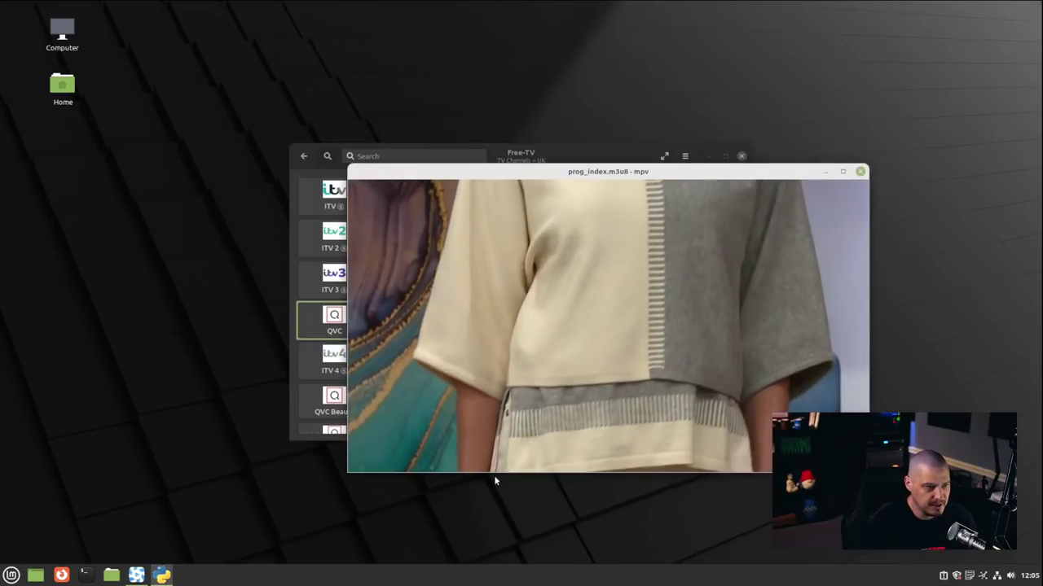
{"action": "mouse_move", "coordinate": [512, 381]}
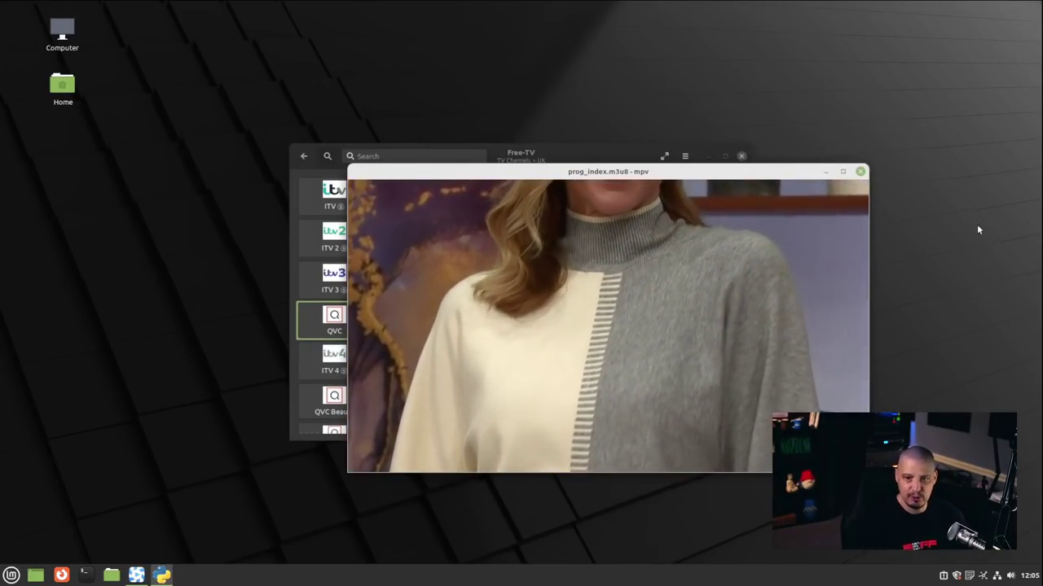
{"action": "mouse_move", "coordinate": [623, 432]}
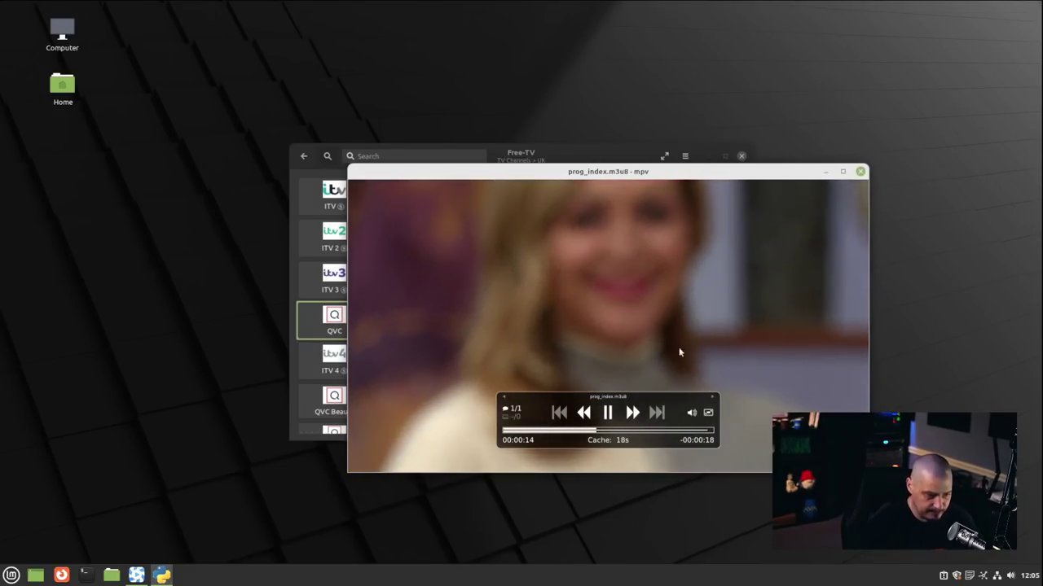
{"action": "double_click", "coordinate": [762, 171]}
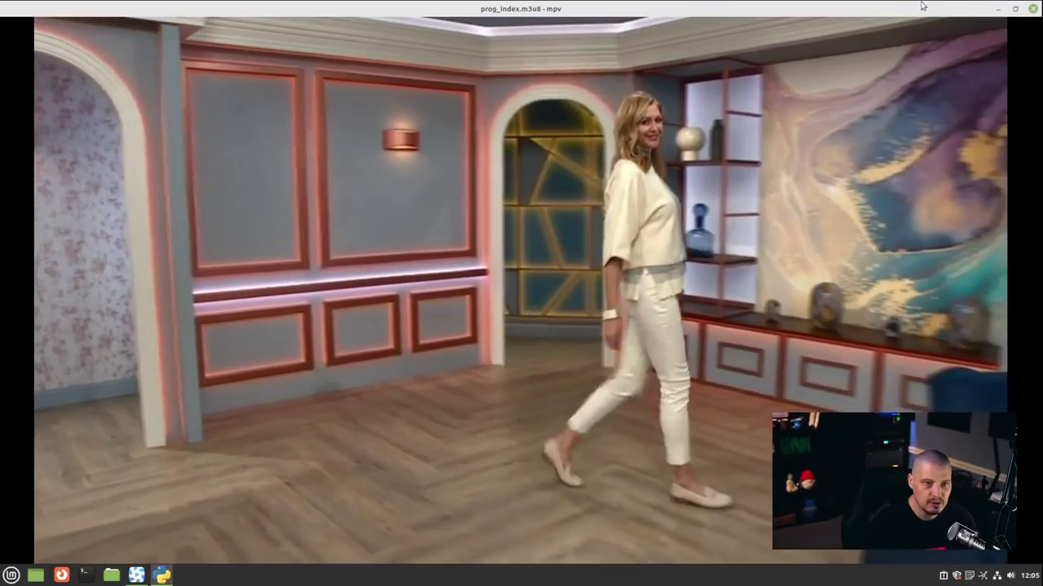
{"action": "double_click", "coordinate": [864, 10]}
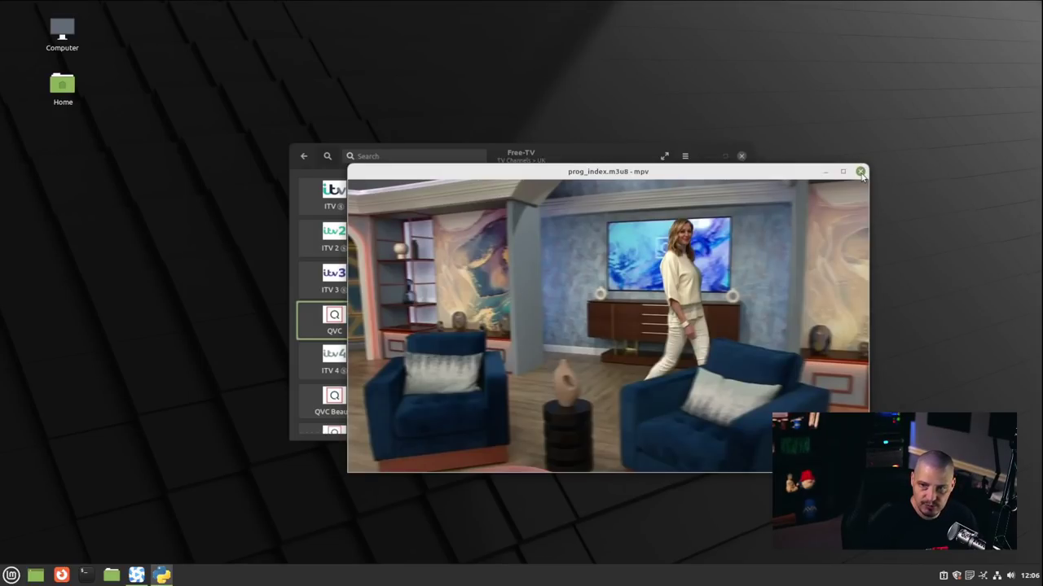
{"action": "left_click_drag", "start_coordinate": [667, 171], "coordinate": [711, 105]}
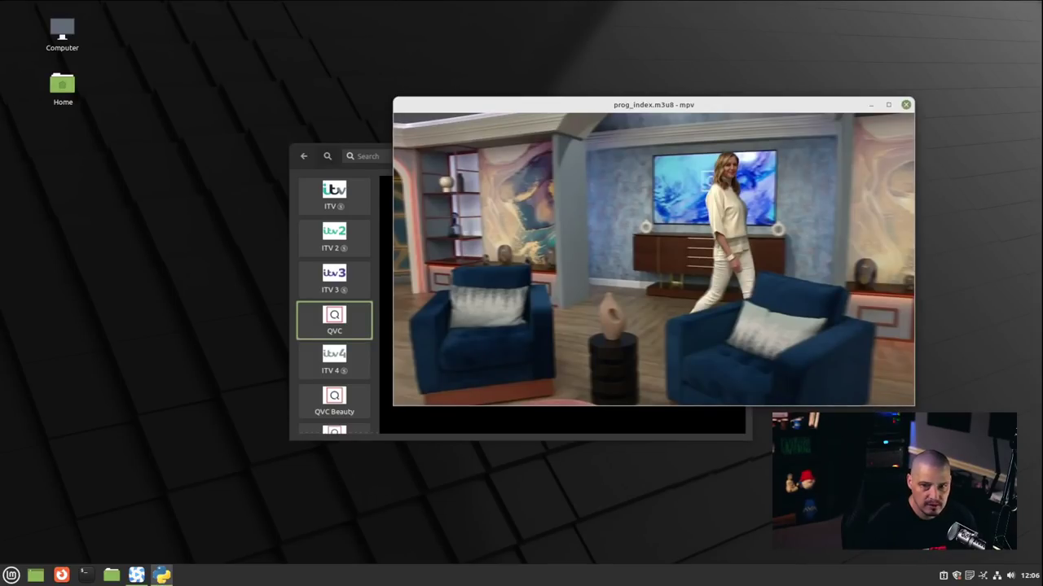
{"action": "left_click", "coordinate": [92, 576]}
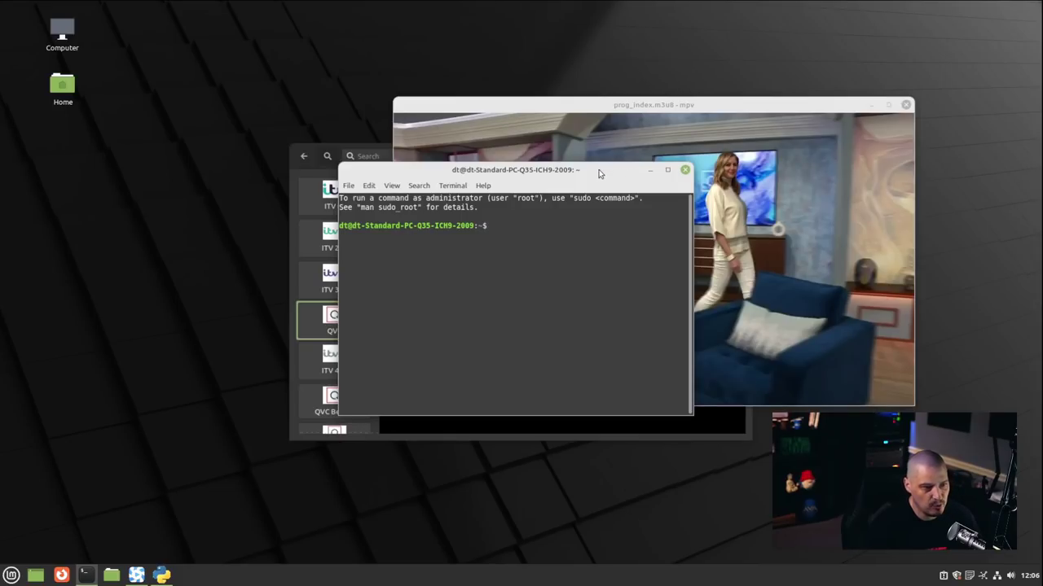
Step: Force-quit the mpv player window with xkill, then close the terminal
{"action": "left_click_drag", "start_coordinate": [588, 163], "coordinate": [303, 60]}
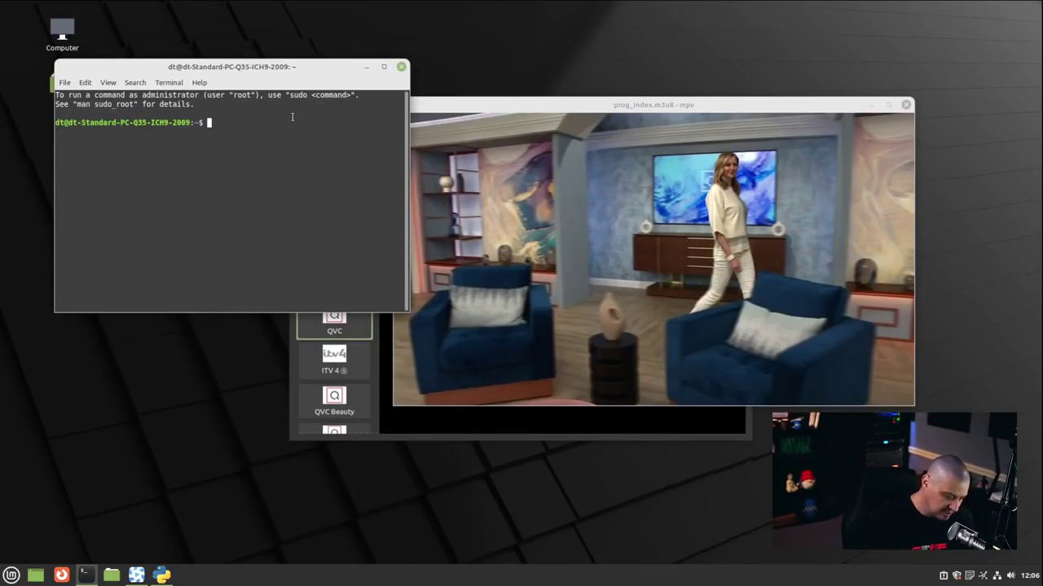
{"action": "type", "text": "xkill"}
{"action": "key", "text": "Return"}
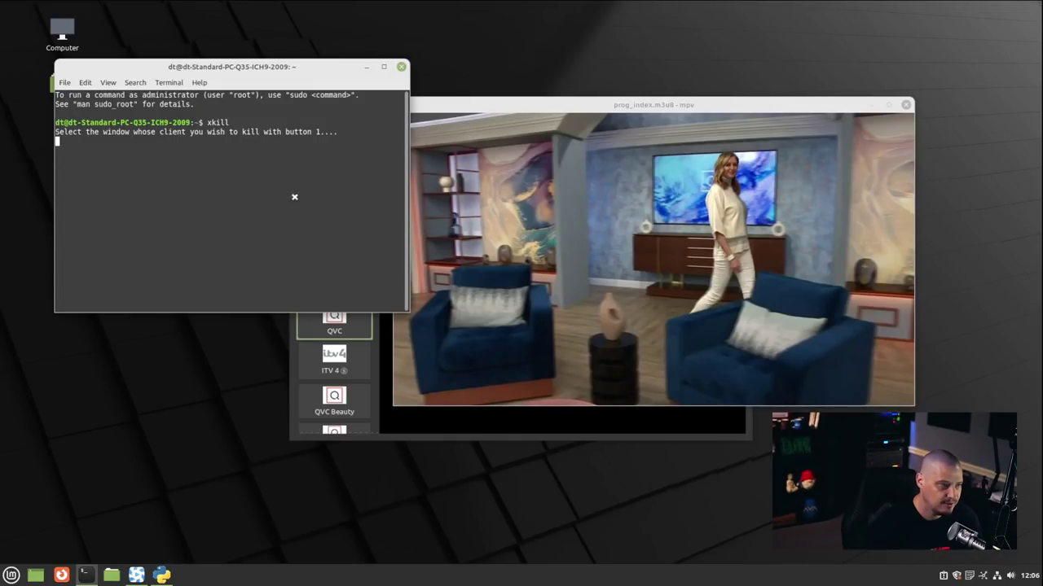
{"action": "left_click", "coordinate": [603, 190]}
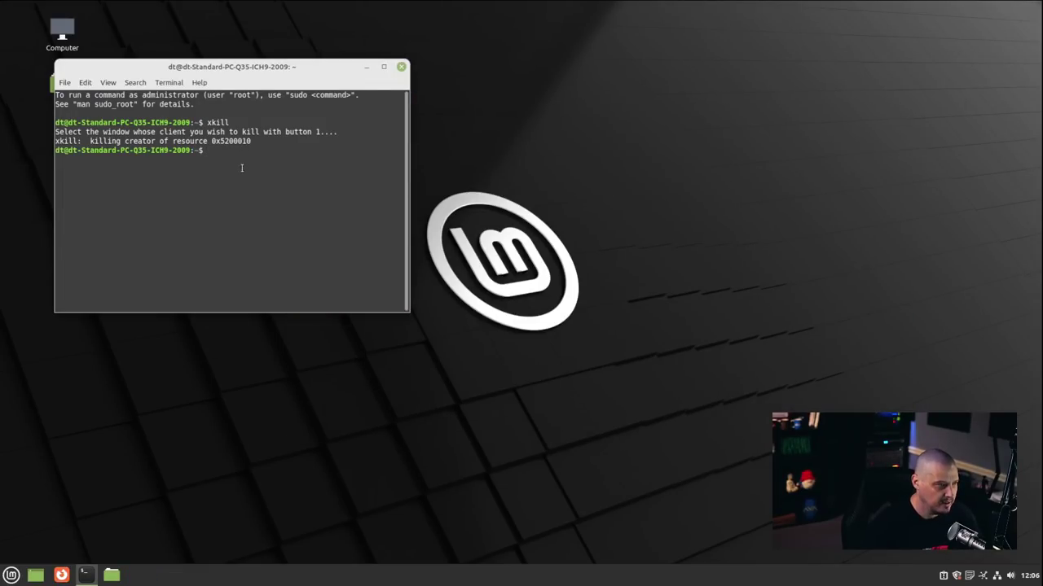
{"action": "left_click", "coordinate": [401, 67]}
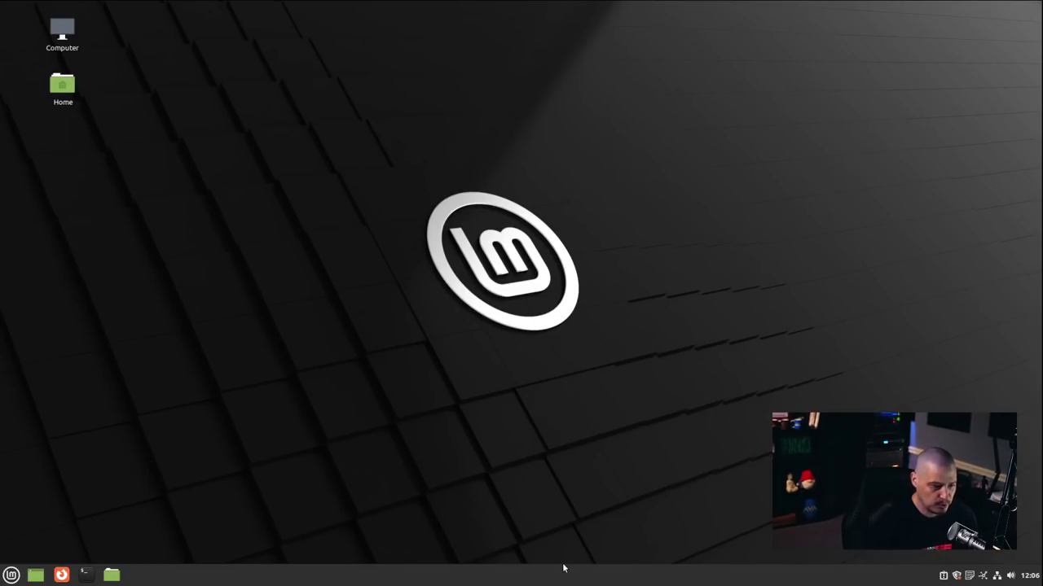
Step: Launch Rhythmbox to view its empty library, close it, and reopen the application menu
{"action": "key", "text": "super"}
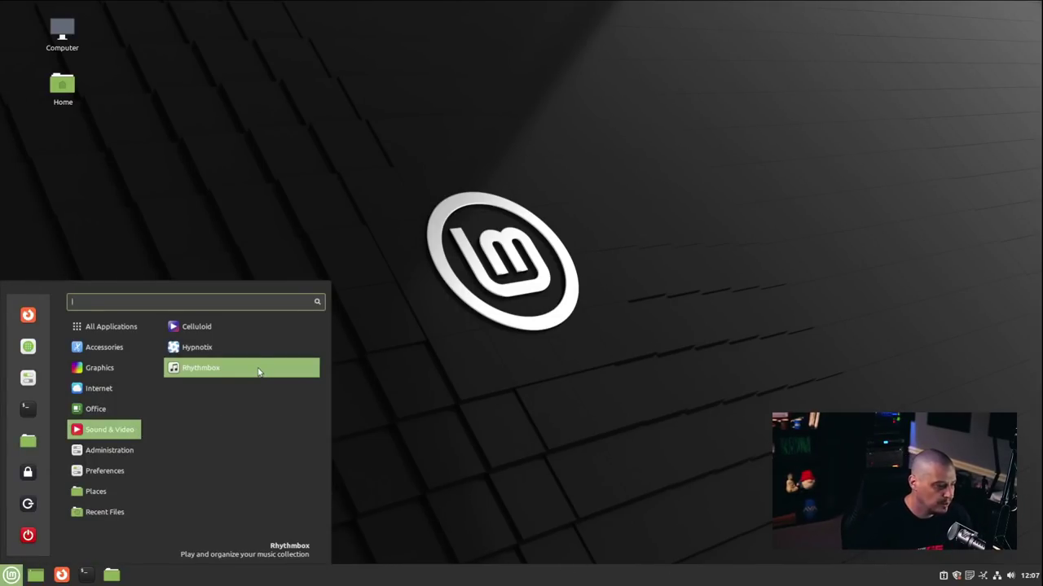
{"action": "left_click", "coordinate": [258, 372]}
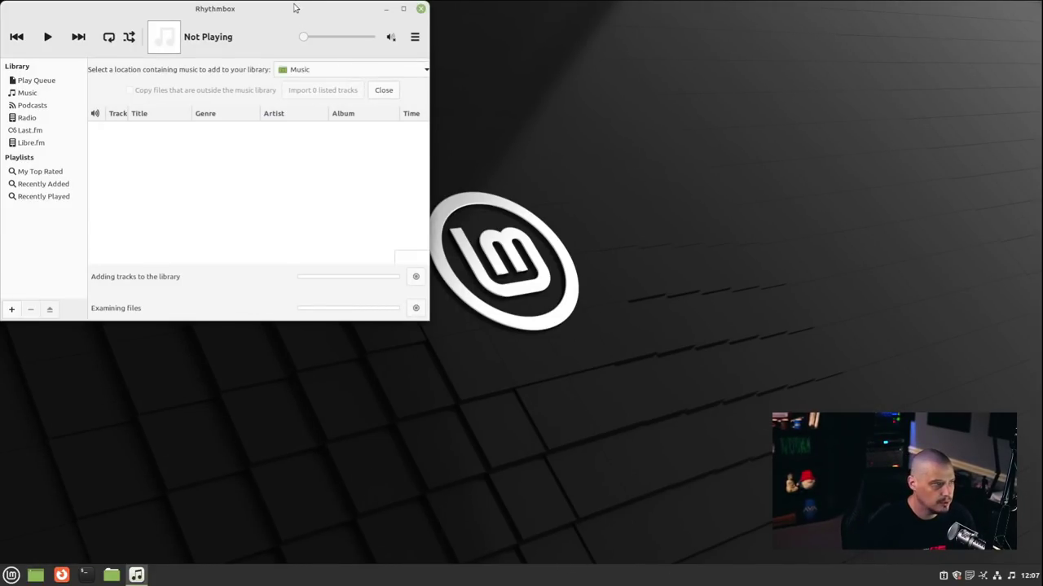
{"action": "left_click_drag", "start_coordinate": [295, 7], "coordinate": [446, 103]}
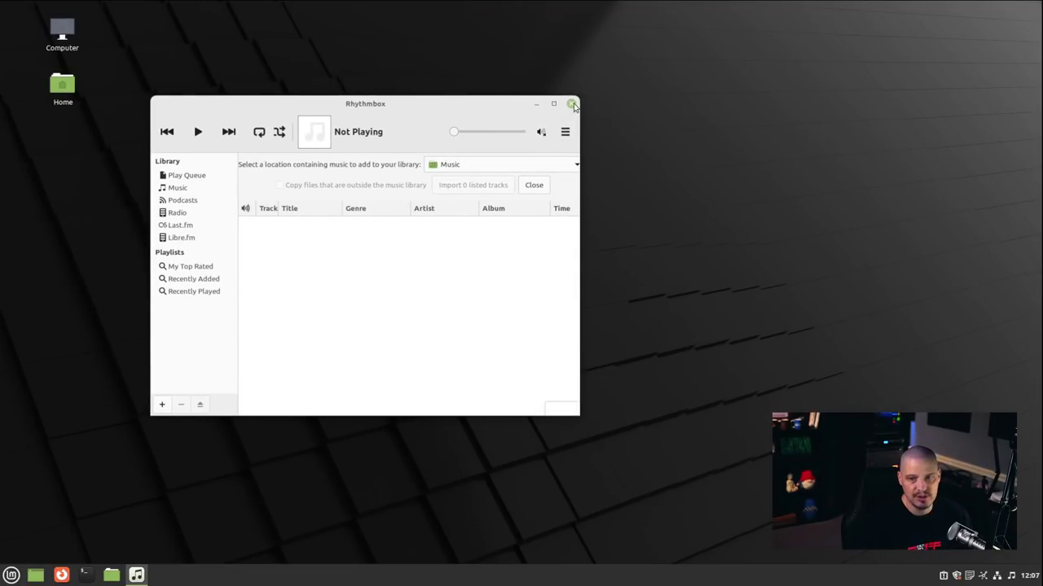
{"action": "left_click", "coordinate": [572, 104]}
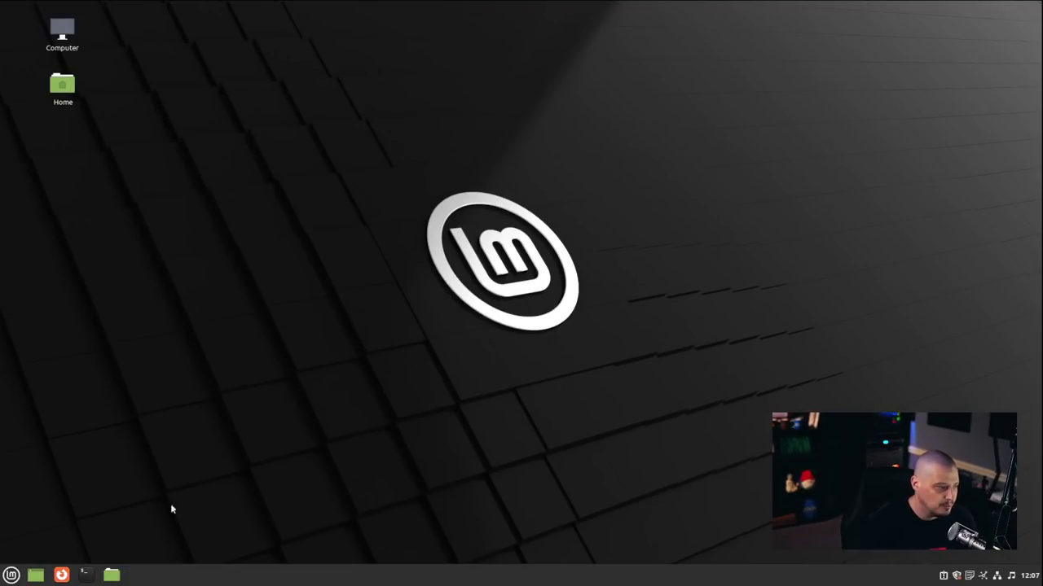
{"action": "left_click", "coordinate": [11, 575]}
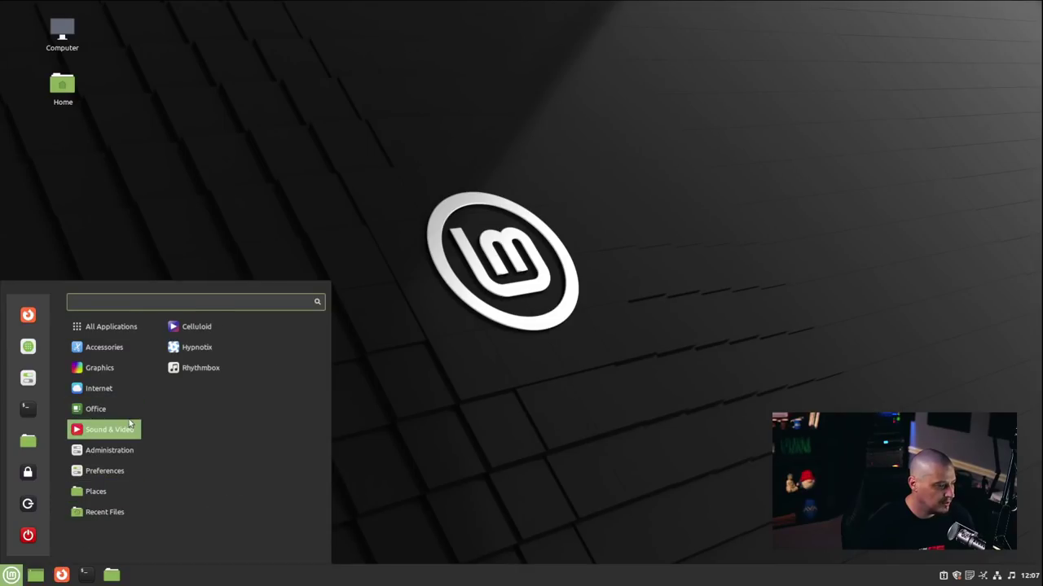
{"action": "mouse_move", "coordinate": [130, 419]}
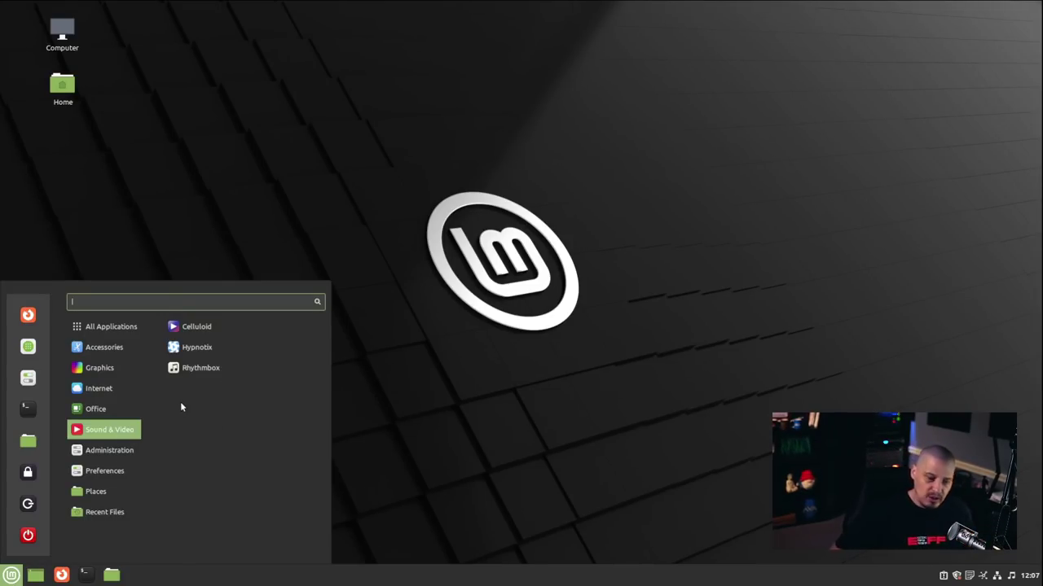
Step: Open System Settings to its Desktop page
{"action": "left_click", "coordinate": [28, 379]}
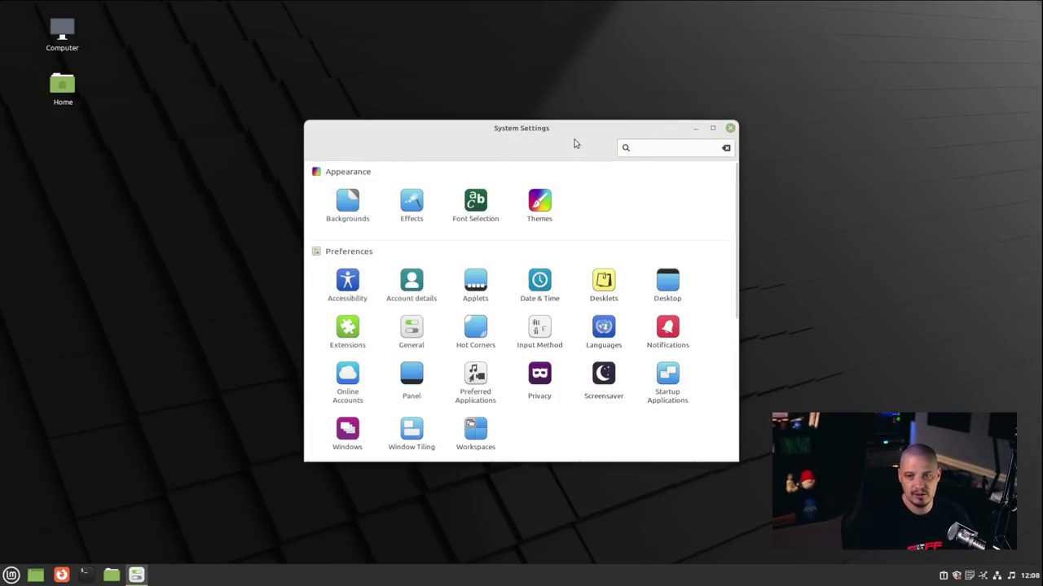
{"action": "left_click_drag", "start_coordinate": [568, 132], "coordinate": [445, 123]}
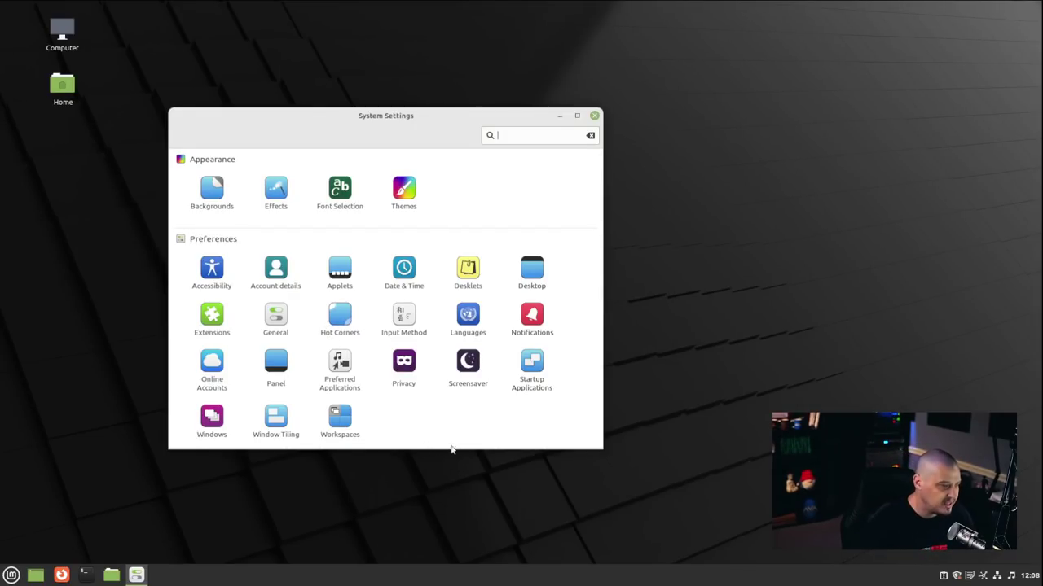
{"action": "left_click", "coordinate": [531, 273]}
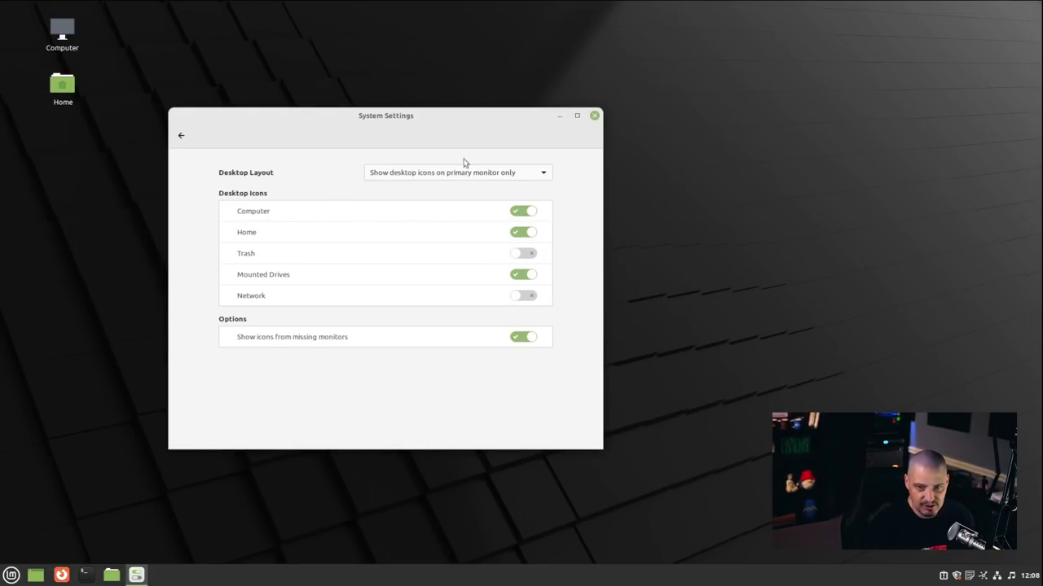
{"action": "left_click_drag", "start_coordinate": [456, 116], "coordinate": [566, 74]}
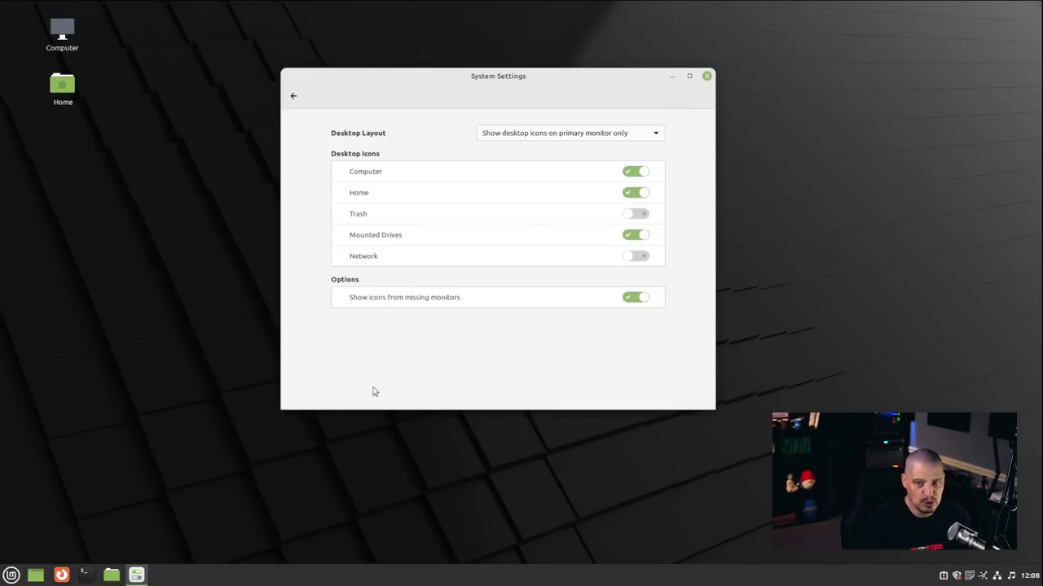
Step: Switch off the Computer, Home and Mounted Drives desktop icons and return to the overview
{"action": "left_click", "coordinate": [634, 173]}
{"action": "left_click", "coordinate": [627, 195]}
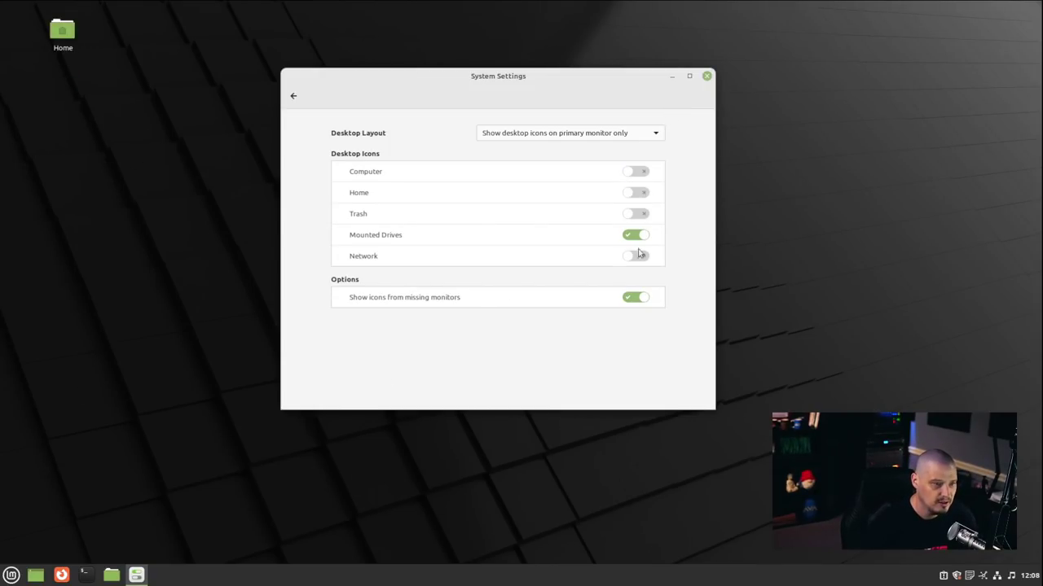
{"action": "left_click", "coordinate": [628, 235]}
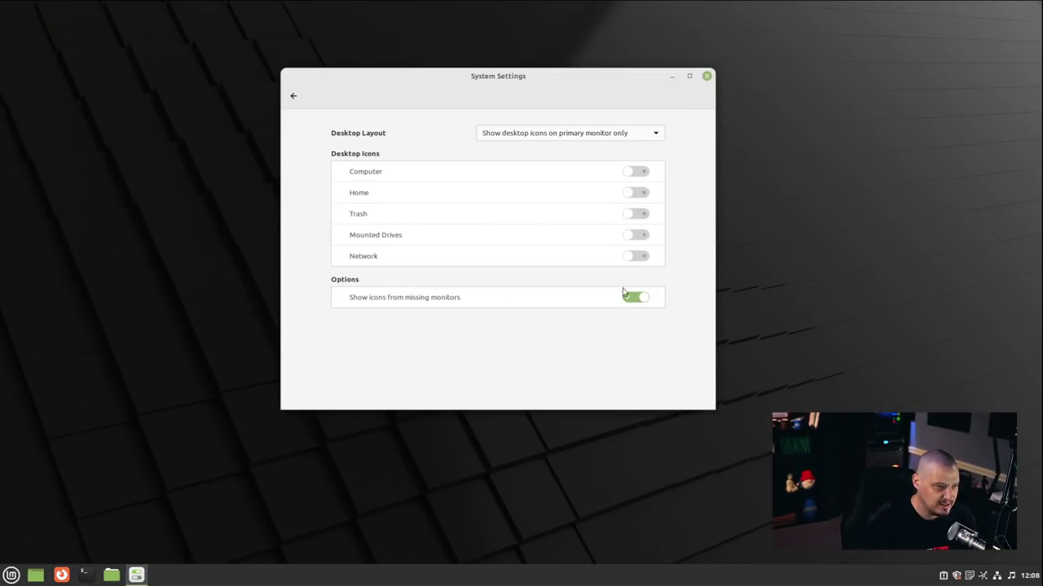
{"action": "left_click", "coordinate": [294, 96]}
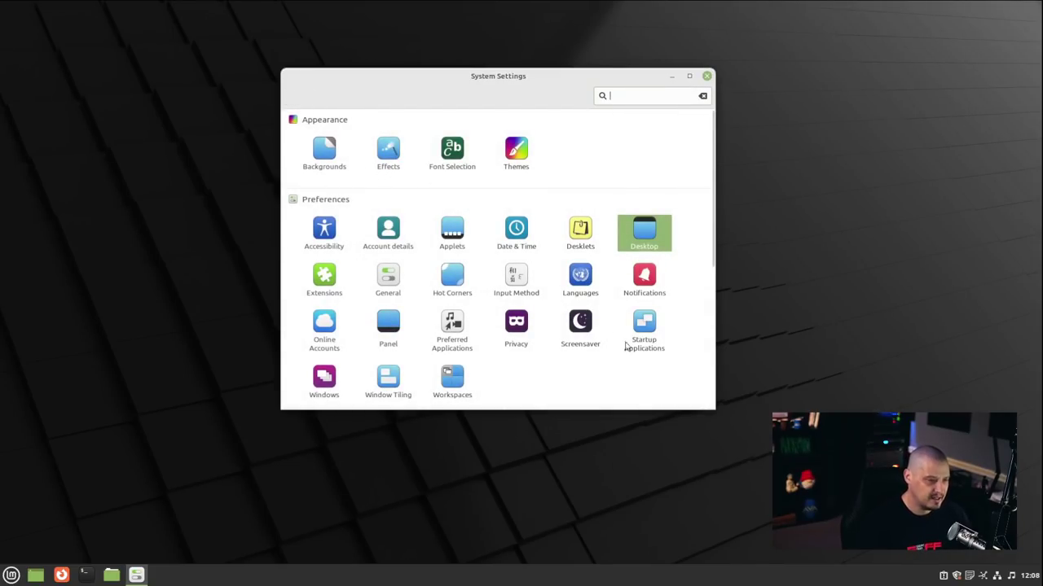
Step: Open the Themes page and preview the window border and icon theme lists
{"action": "left_click", "coordinate": [522, 151]}
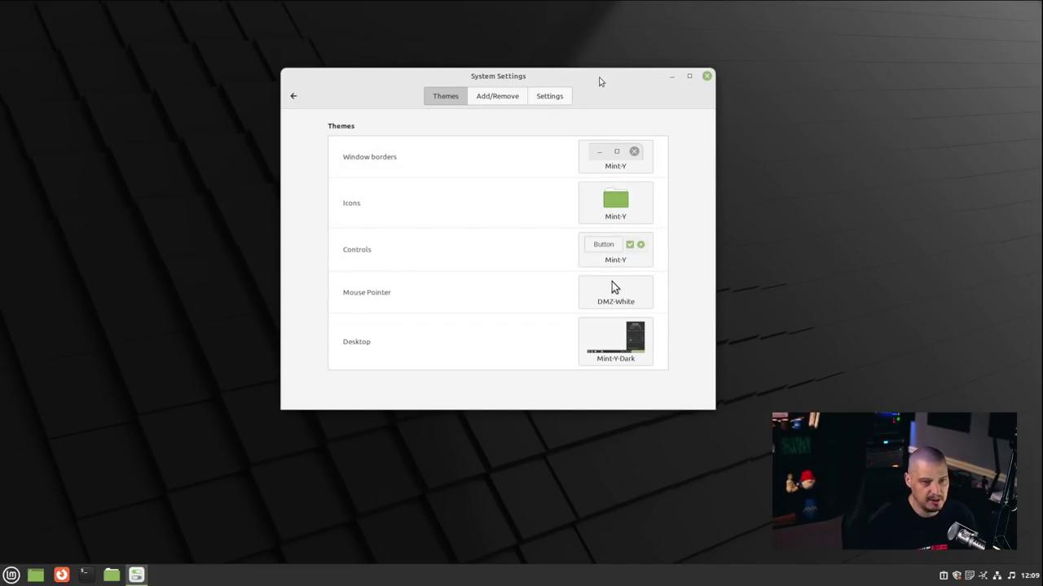
{"action": "left_click_drag", "start_coordinate": [600, 81], "coordinate": [412, 110]}
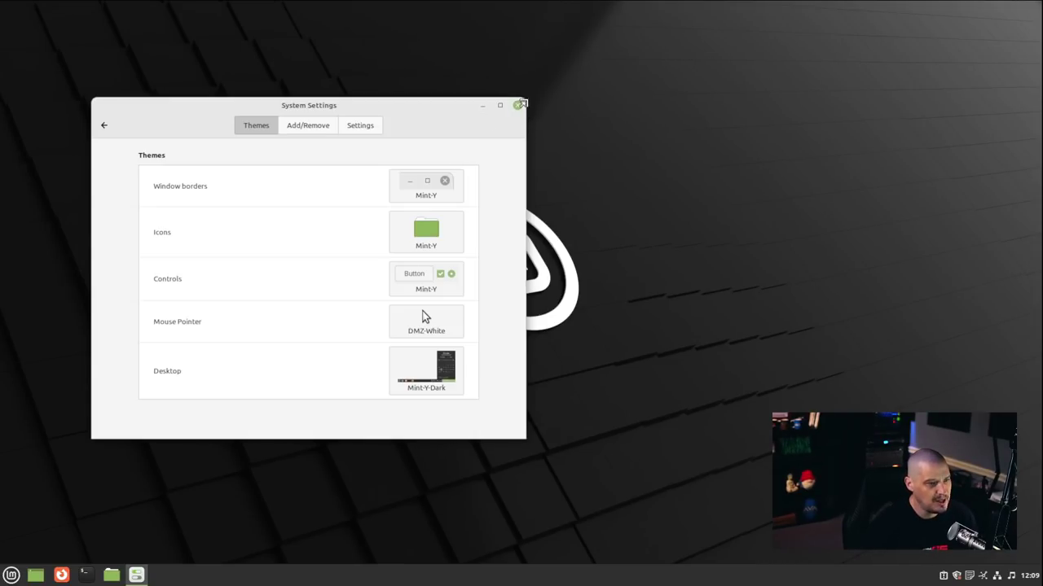
{"action": "left_click", "coordinate": [421, 195]}
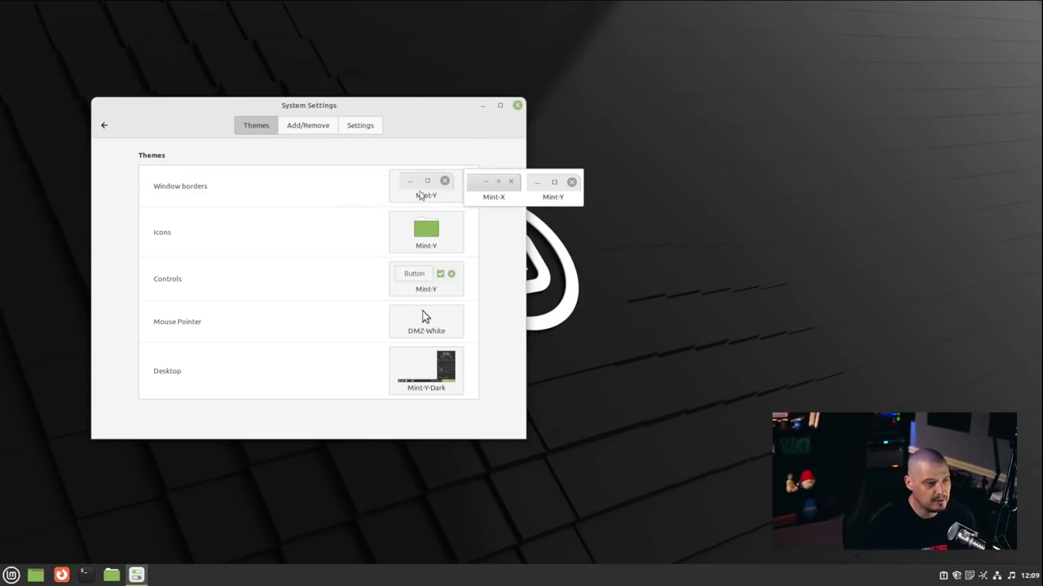
{"action": "left_click", "coordinate": [424, 241]}
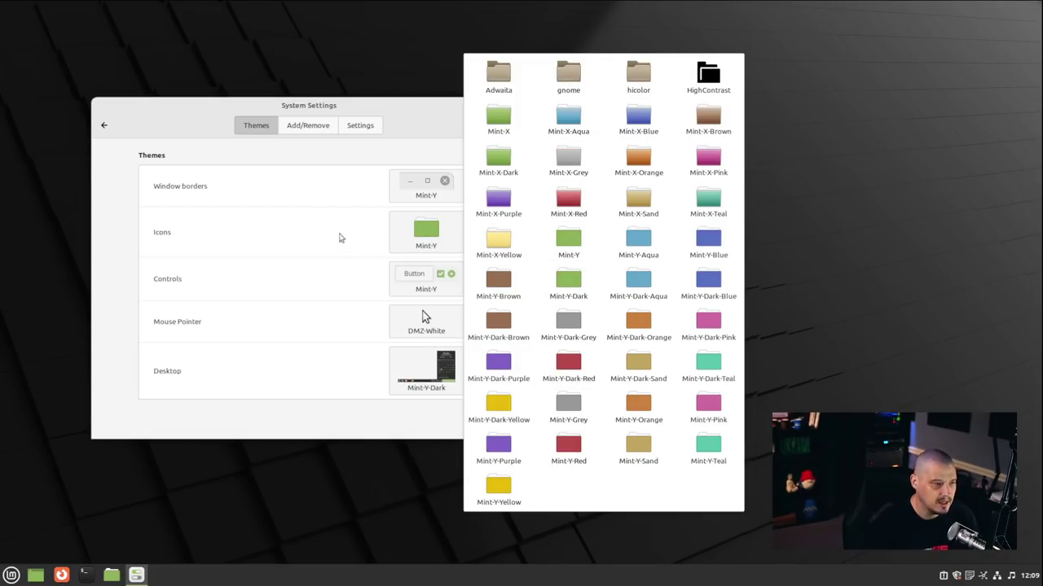
{"action": "left_click", "coordinate": [446, 199]}
Step: Switch window borders to Mint-X, back to Mint-Y, and preview desktop themes without changing
{"action": "left_click", "coordinate": [423, 187]}
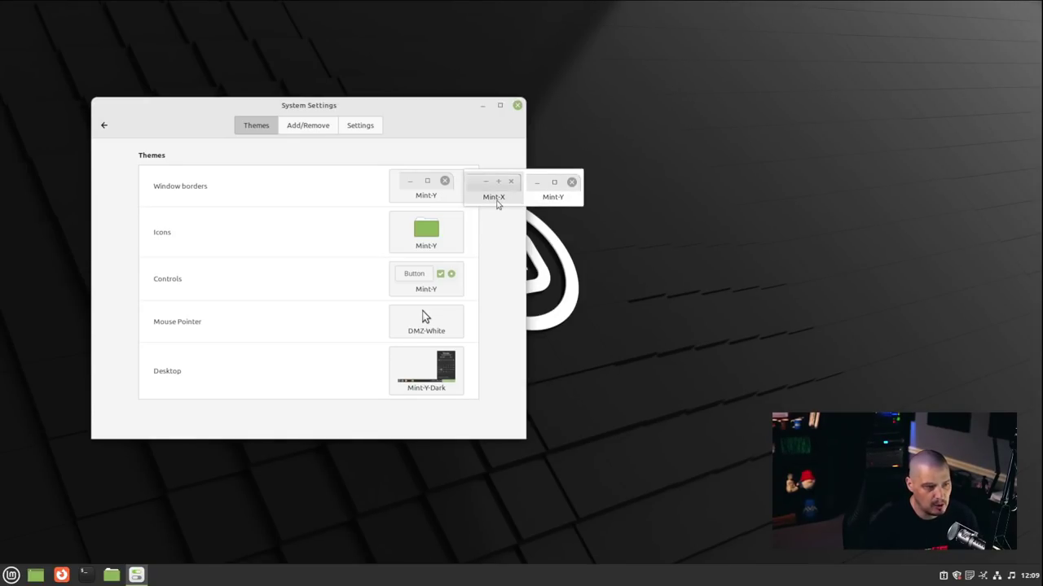
{"action": "left_click", "coordinate": [508, 183]}
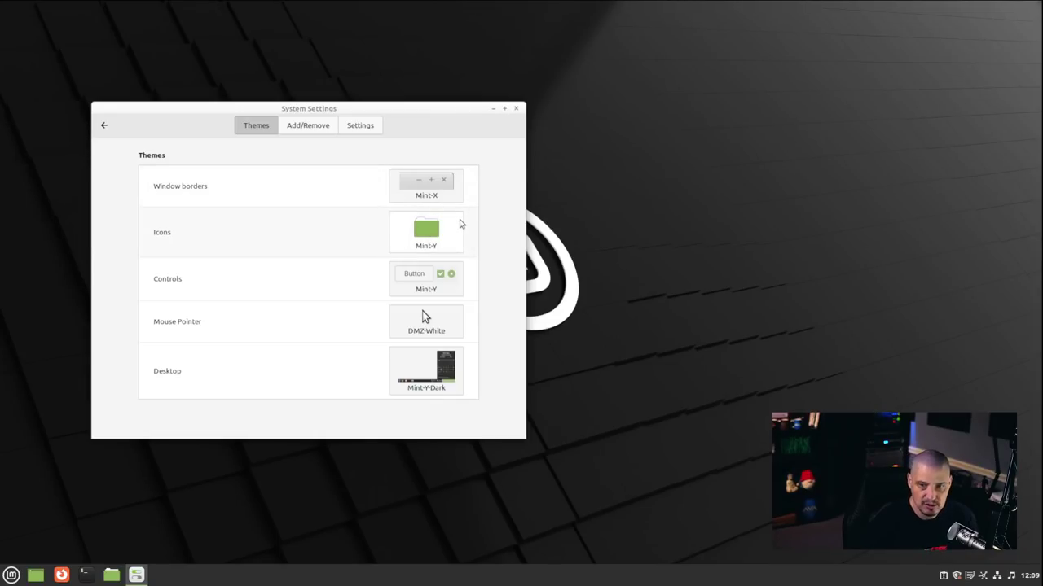
{"action": "left_click", "coordinate": [432, 182]}
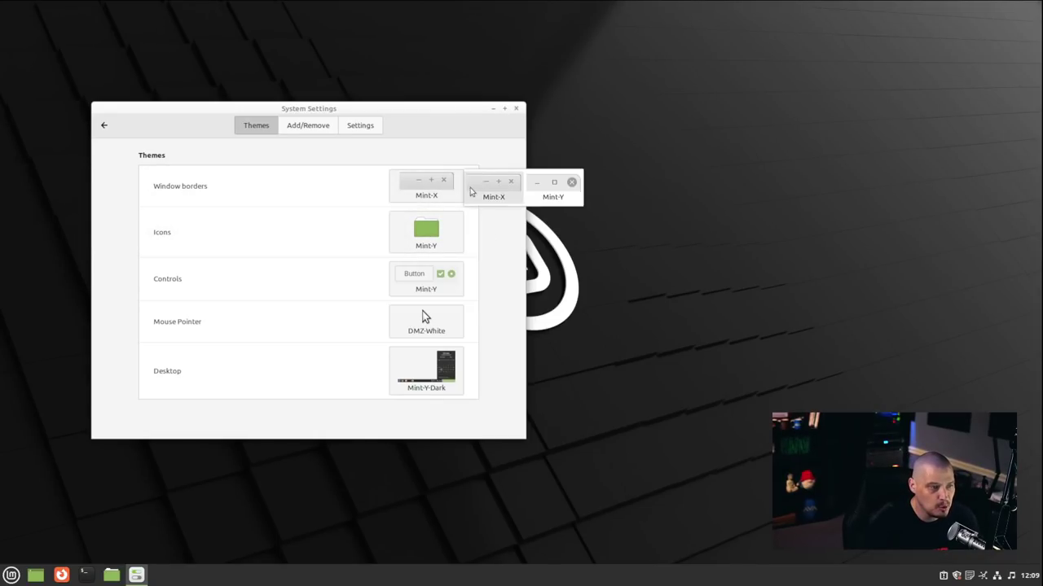
{"action": "left_click", "coordinate": [559, 198]}
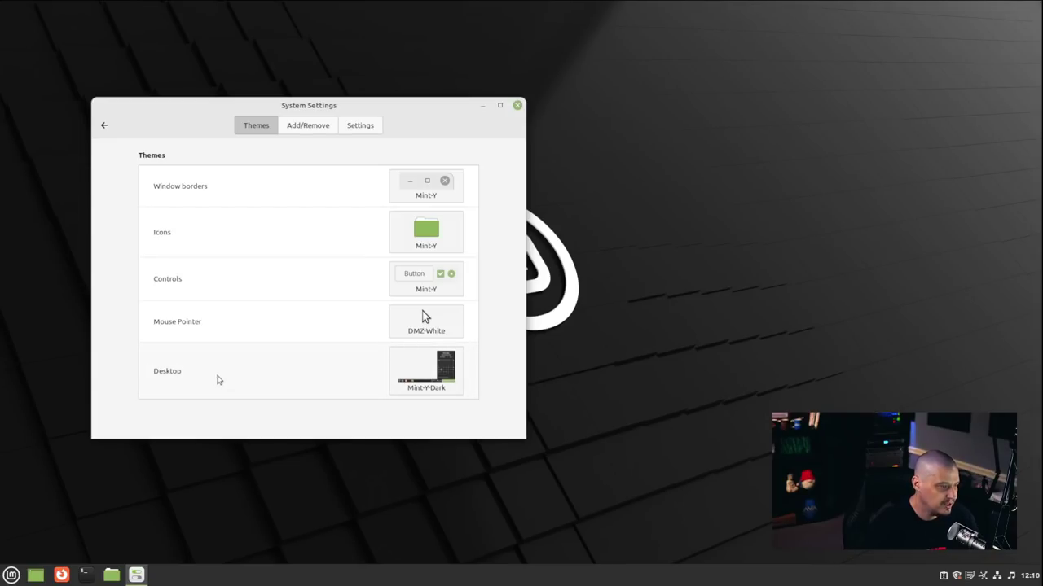
{"action": "left_click", "coordinate": [422, 375]}
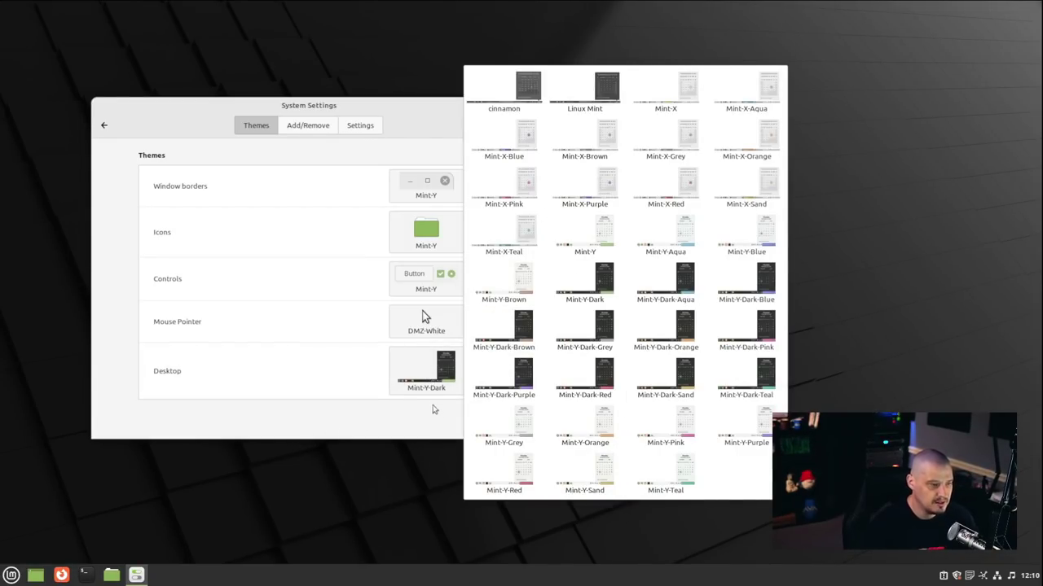
{"action": "left_click", "coordinate": [231, 574]}
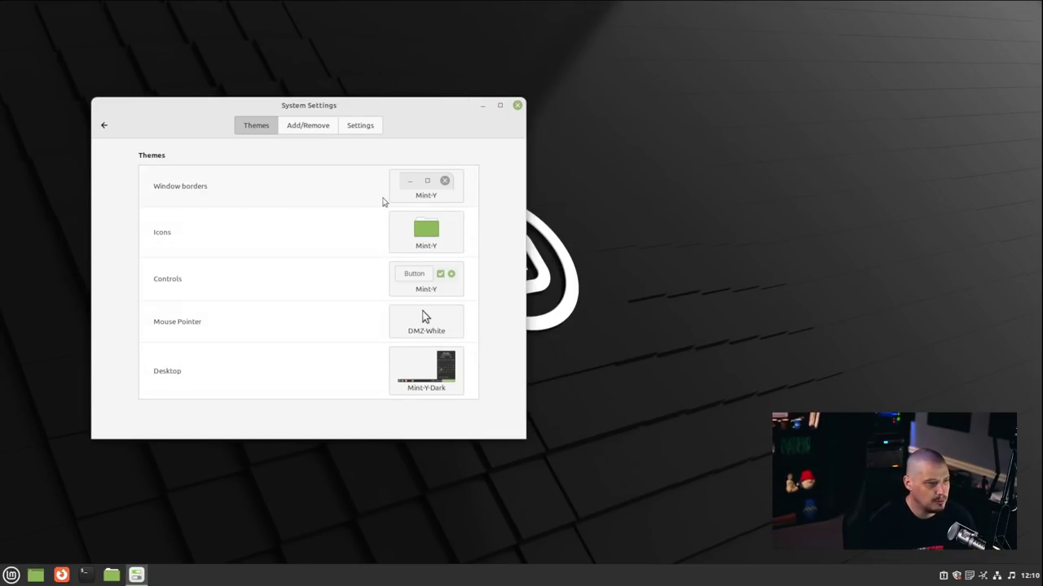
{"action": "left_click_drag", "start_coordinate": [420, 101], "coordinate": [502, 141]}
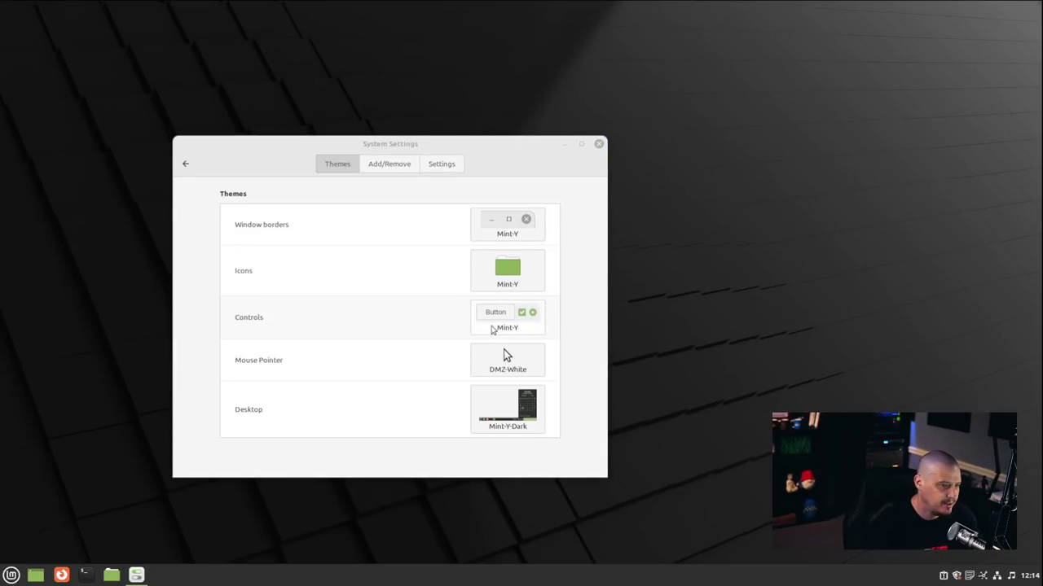
Step: Apply the Mint-Y-Dark controls theme, check the dark look in Files, then close System Settings
{"action": "left_click", "coordinate": [491, 329]}
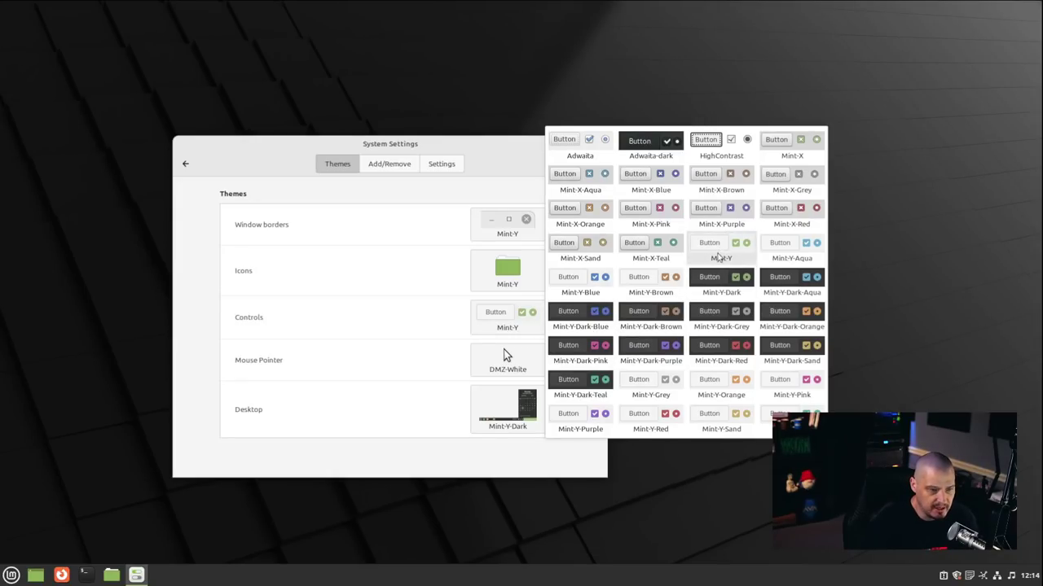
{"action": "left_click", "coordinate": [741, 295]}
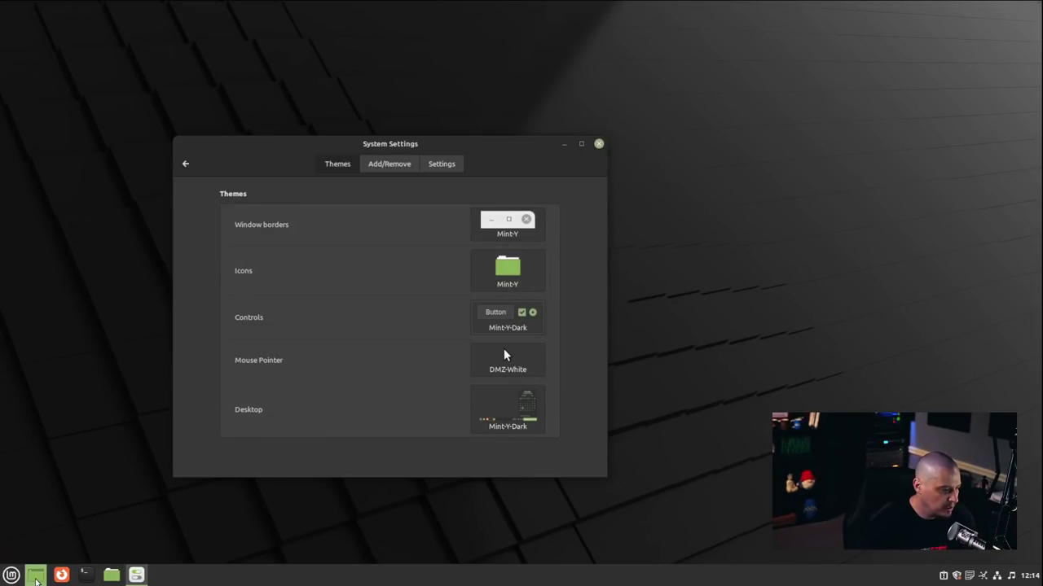
{"action": "left_click", "coordinate": [111, 575]}
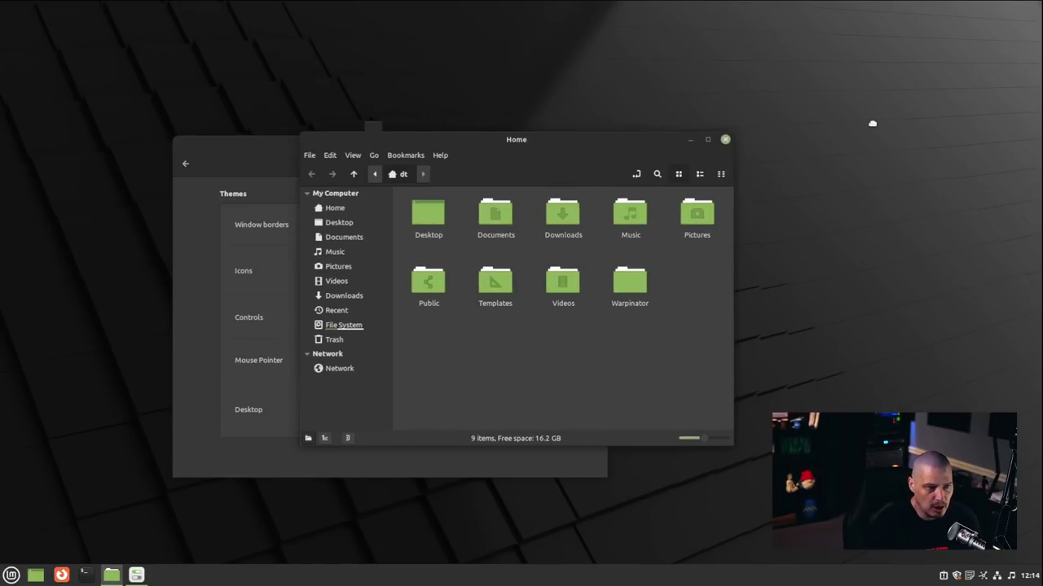
{"action": "mouse_move", "coordinate": [595, 149]}
{"action": "left_mouse_down"}
{"action": "mouse_move", "coordinate": [847, 89]}
{"action": "mouse_move", "coordinate": [788, 82]}
{"action": "left_mouse_up"}
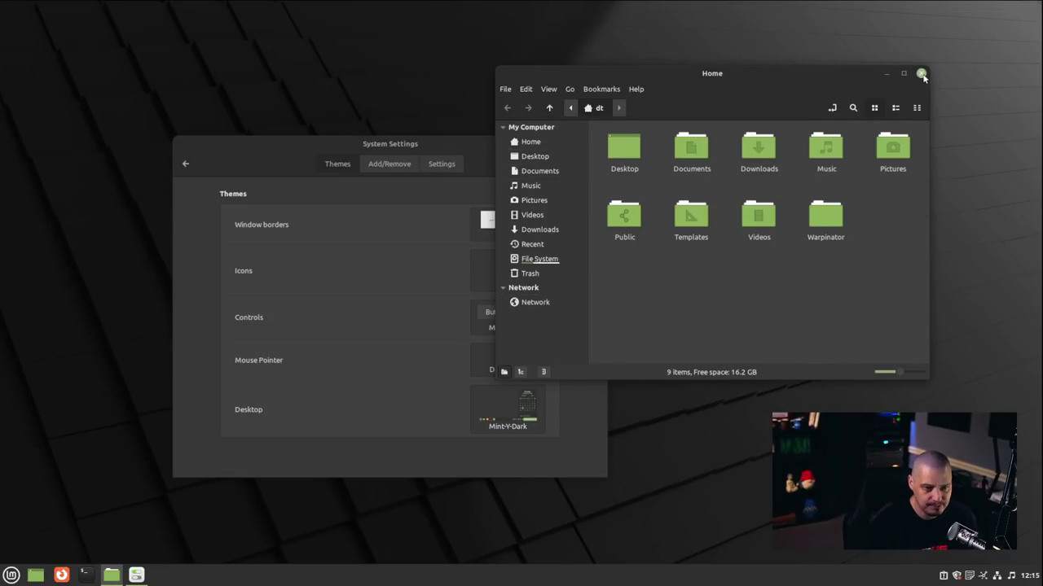
{"action": "left_click", "coordinate": [921, 74]}
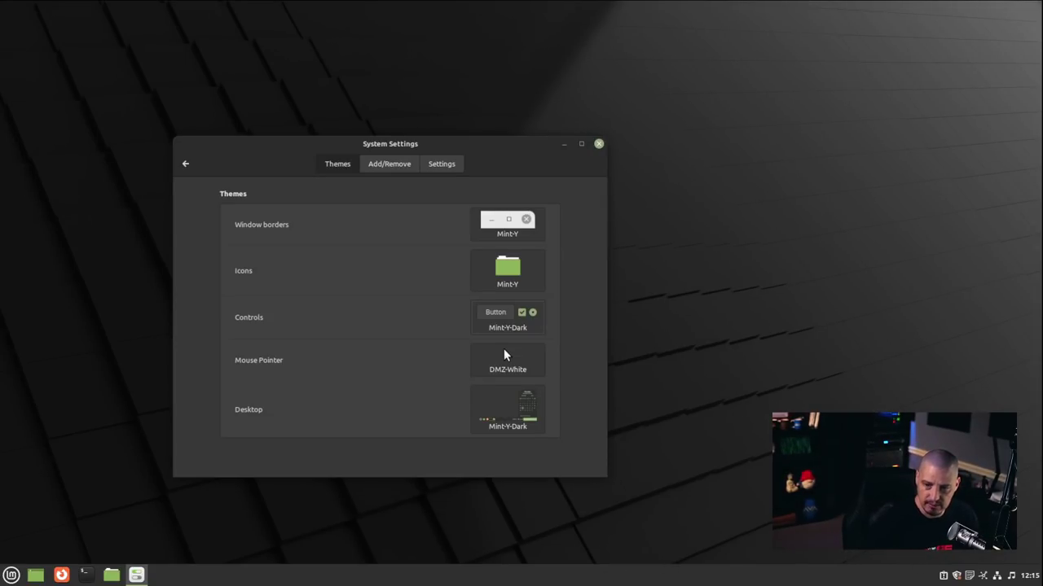
{"action": "left_click", "coordinate": [598, 143]}
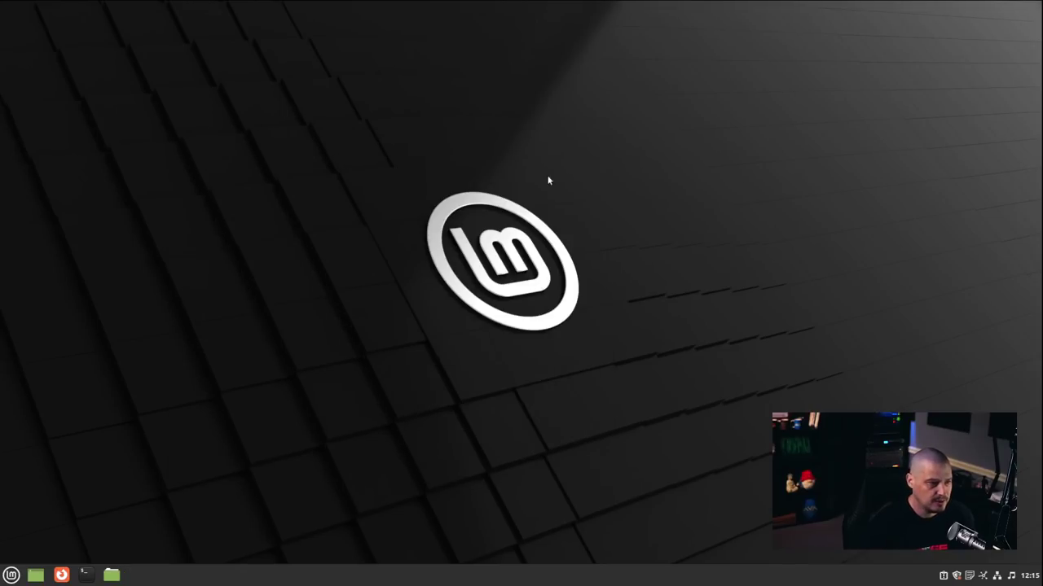
Step: Set the desktop background to the green Linux Mint Sele 3840x2160 wallpaper
{"action": "right_click", "coordinate": [260, 174]}
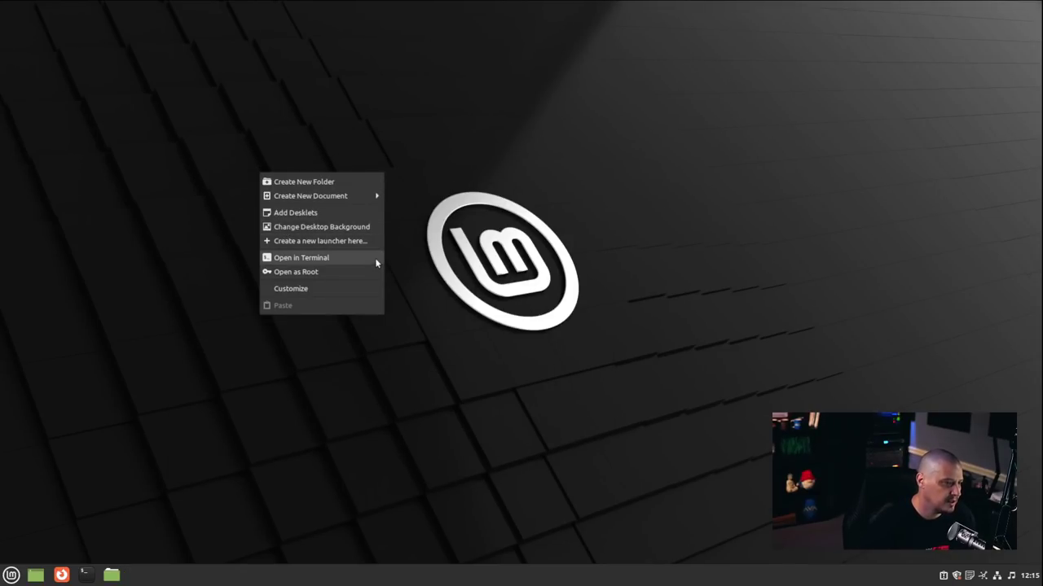
{"action": "left_click", "coordinate": [348, 227]}
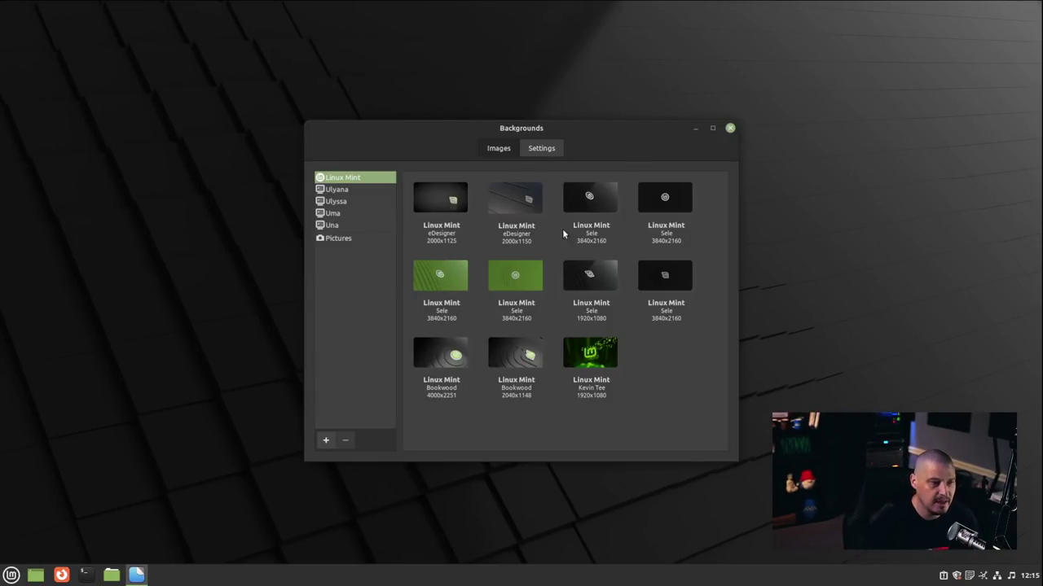
{"action": "left_click", "coordinate": [448, 281]}
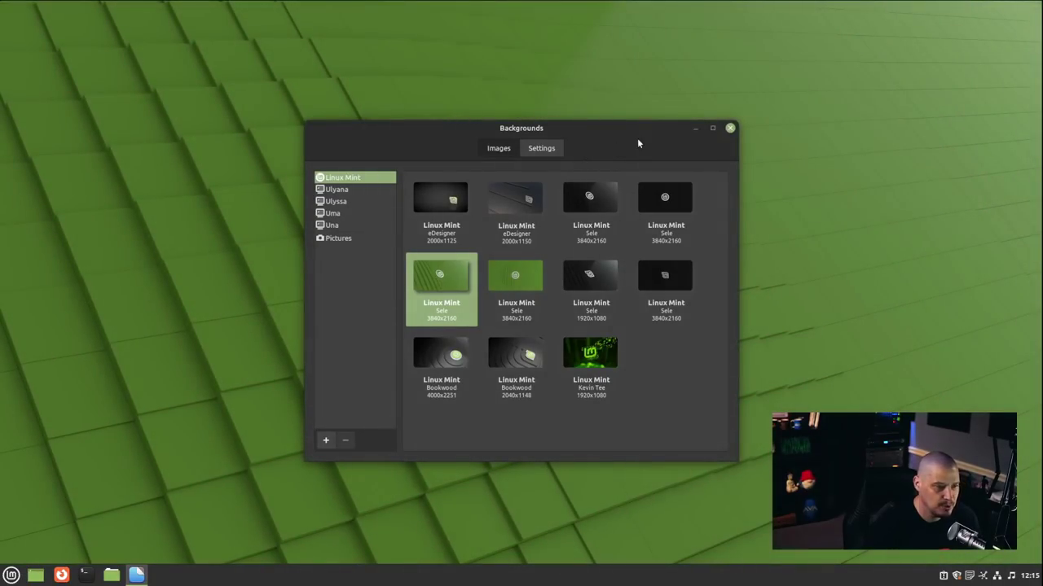
{"action": "left_click_drag", "start_coordinate": [636, 139], "coordinate": [480, 80]}
{"action": "left_click", "coordinate": [362, 219]}
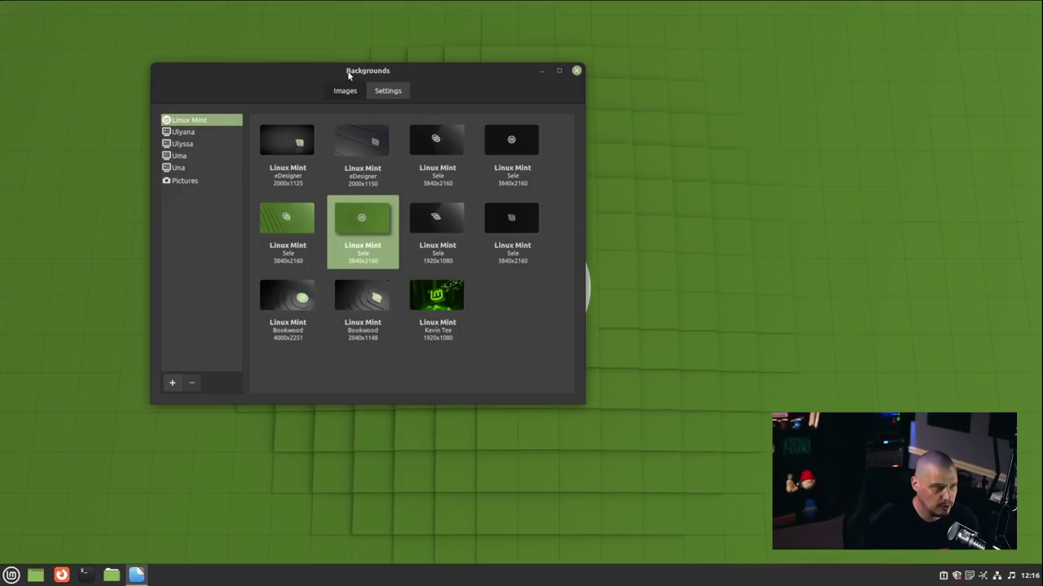
{"action": "left_click_drag", "start_coordinate": [348, 74], "coordinate": [431, 118]}
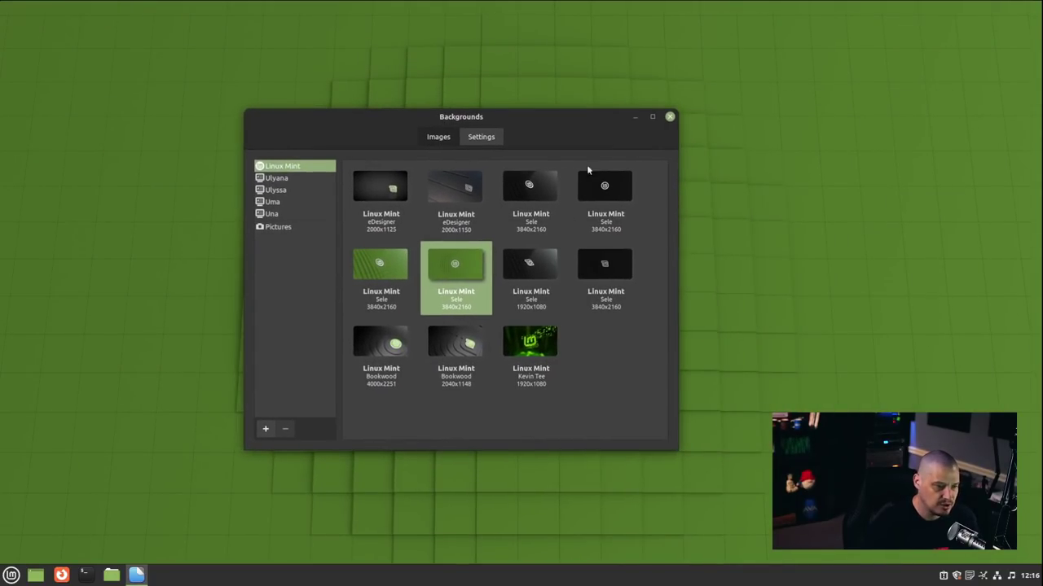
Step: Close Backgrounds and briefly open and close the Home folder
{"action": "left_click", "coordinate": [669, 117]}
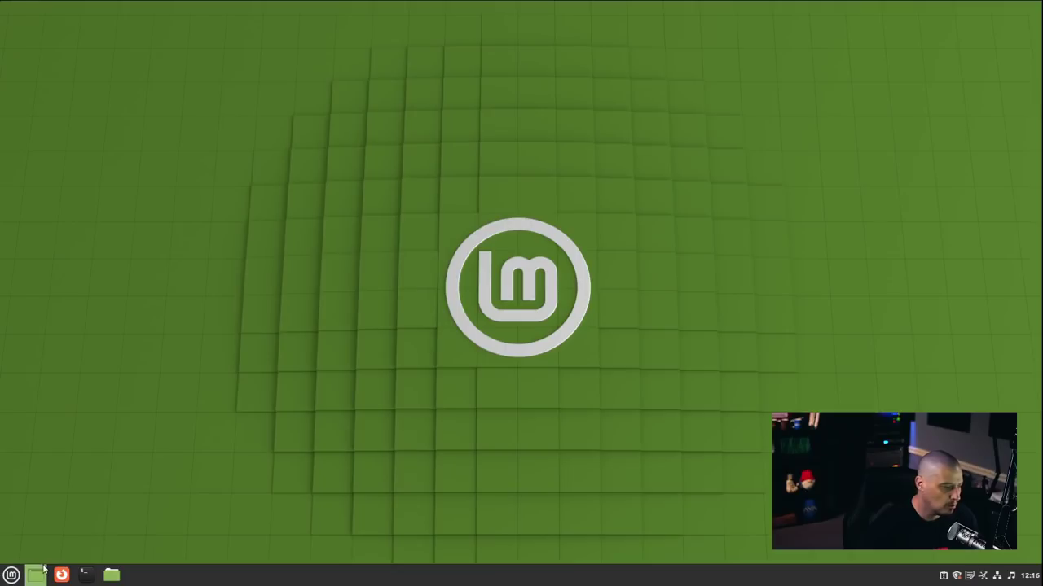
{"action": "key", "text": "super+e"}
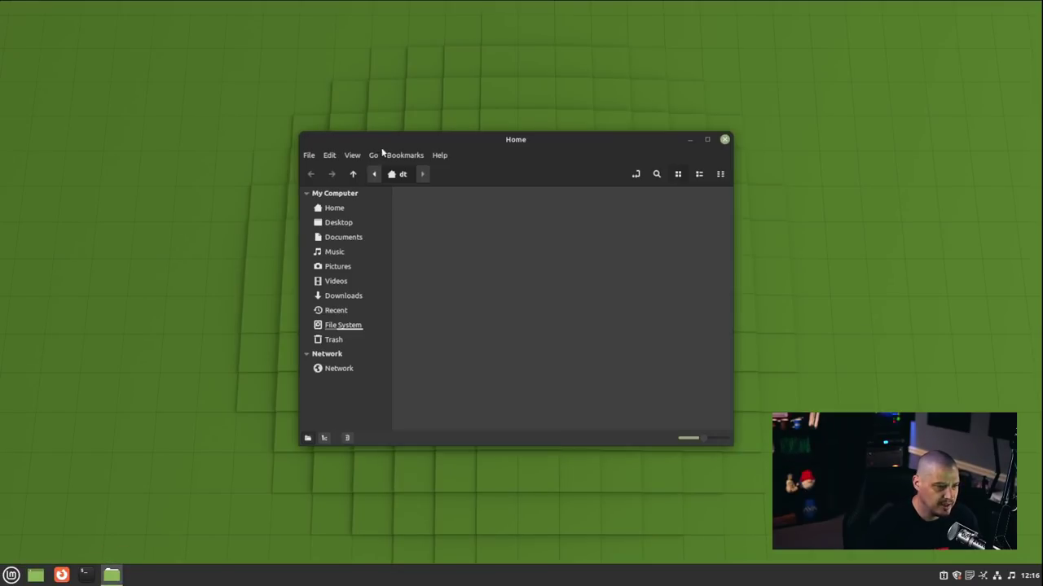
{"action": "left_click_drag", "start_coordinate": [526, 145], "coordinate": [331, 97]}
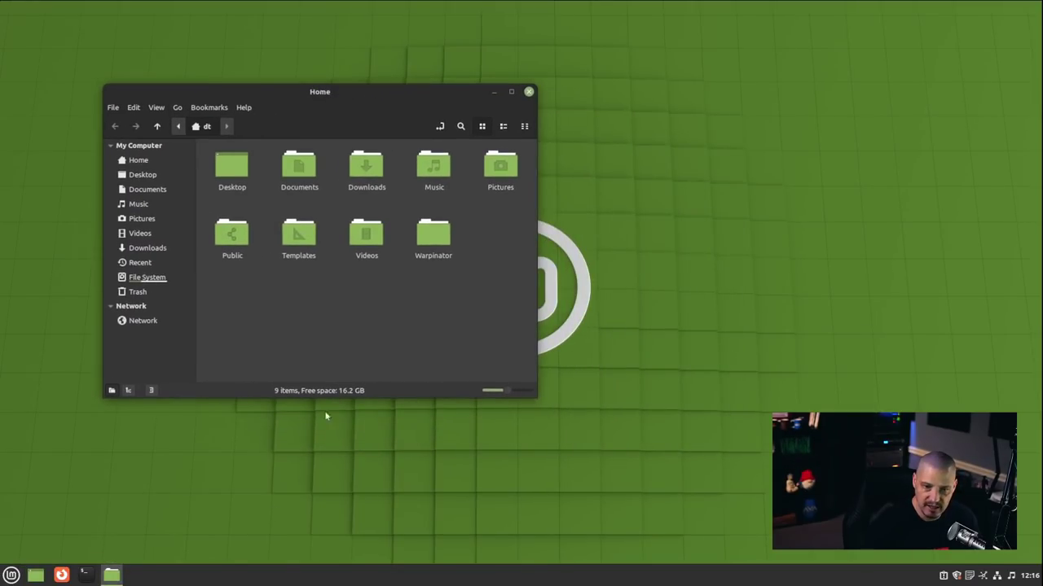
{"action": "left_click", "coordinate": [529, 91]}
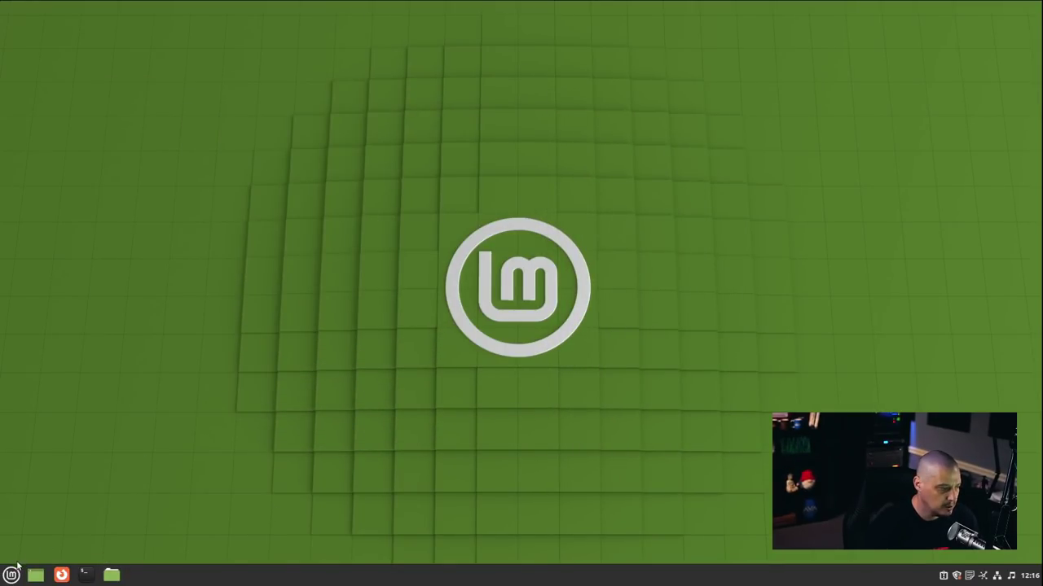
Step: Bring up the application menu showing All Applications
{"action": "left_click", "coordinate": [11, 575]}
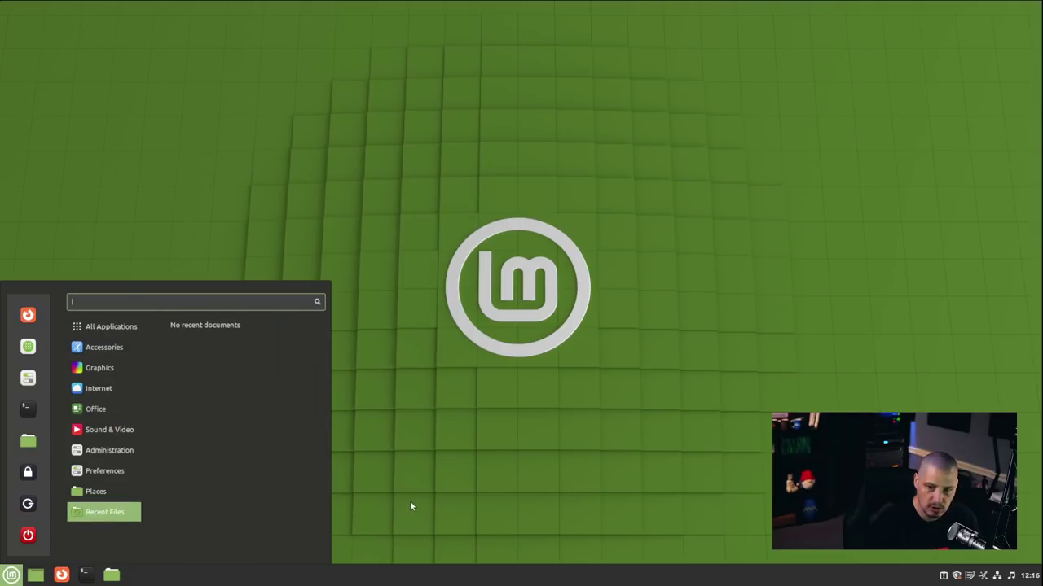
{"action": "left_click", "coordinate": [660, 420]}
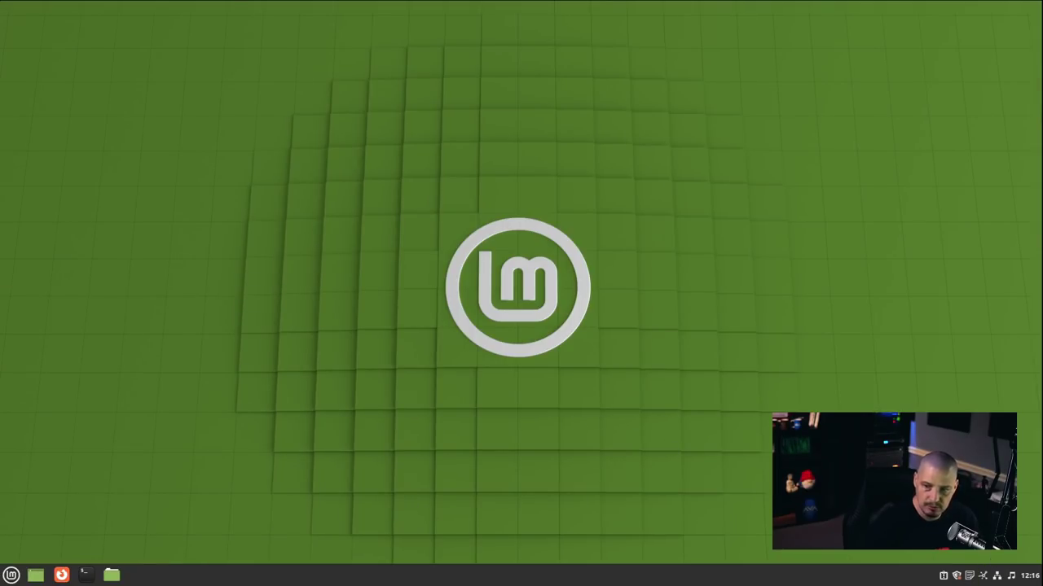
{"action": "left_click", "coordinate": [11, 575]}
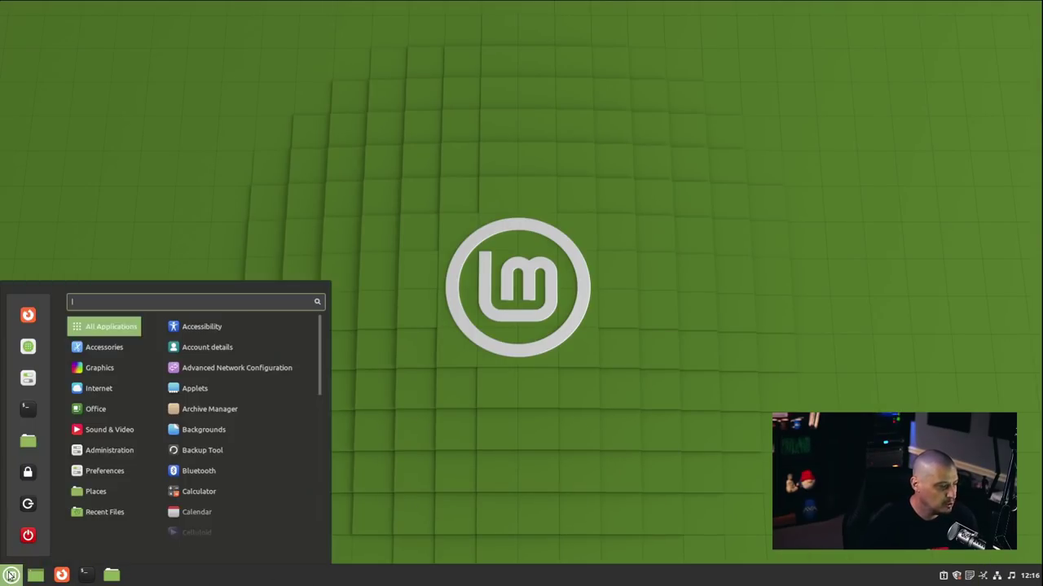
Step: Launch Thingy's Library via a 'thingy' search, check About shows version 1.0.5, then close it
{"action": "type", "text": "t"}
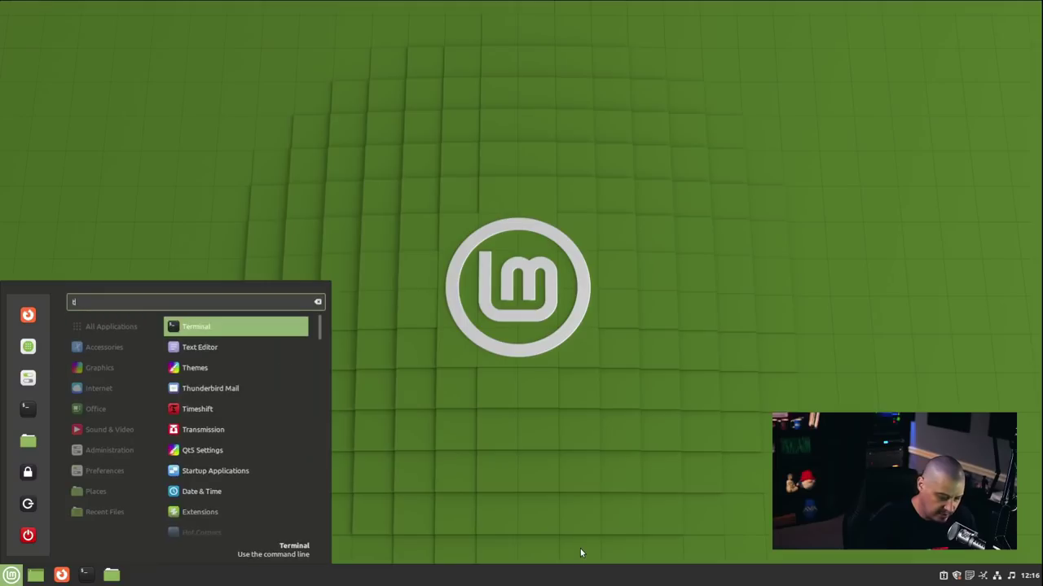
{"action": "type", "text": "hingy"}
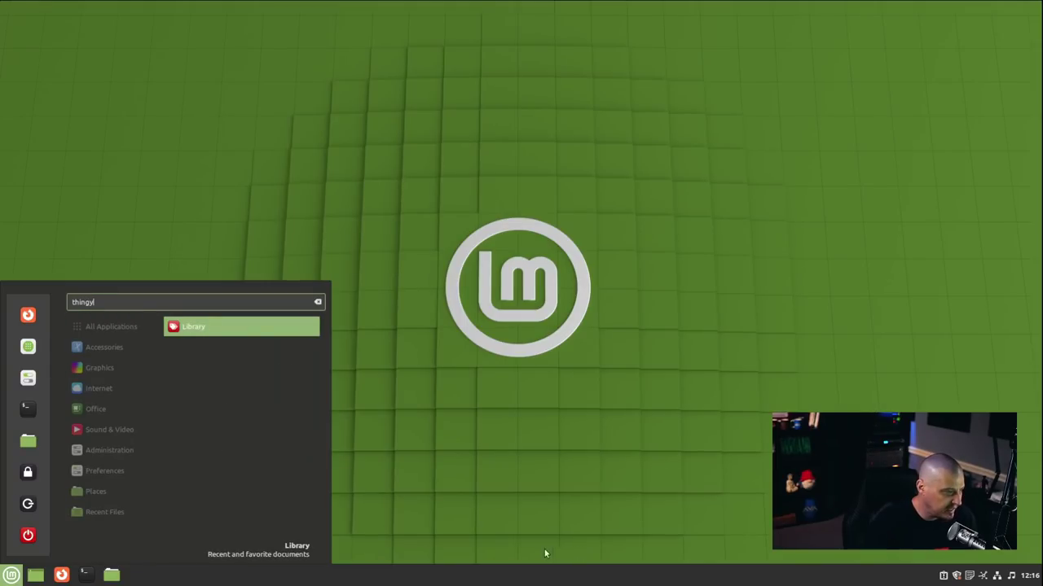
{"action": "left_click", "coordinate": [193, 329]}
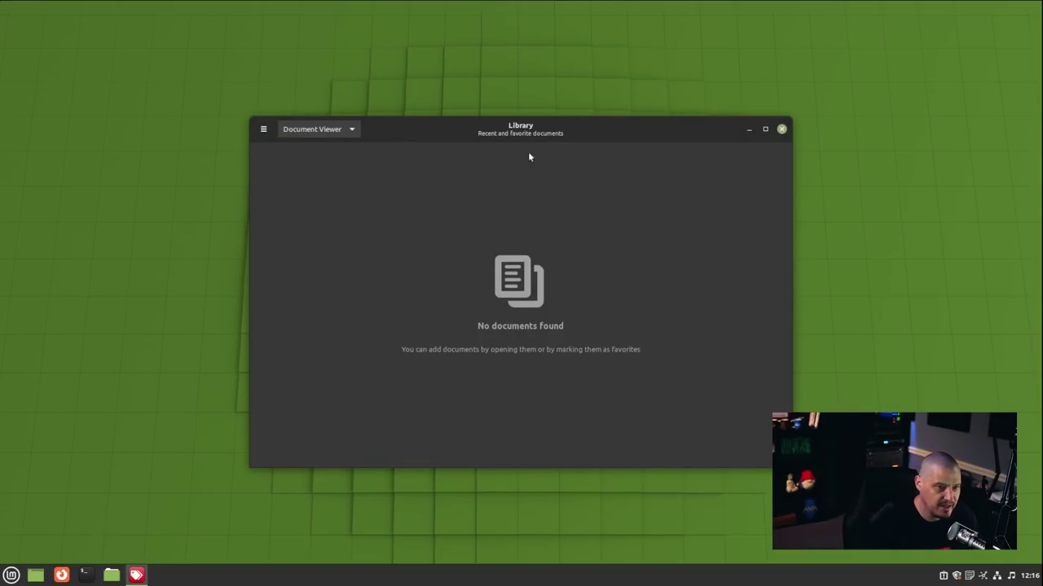
{"action": "left_click", "coordinate": [263, 129]}
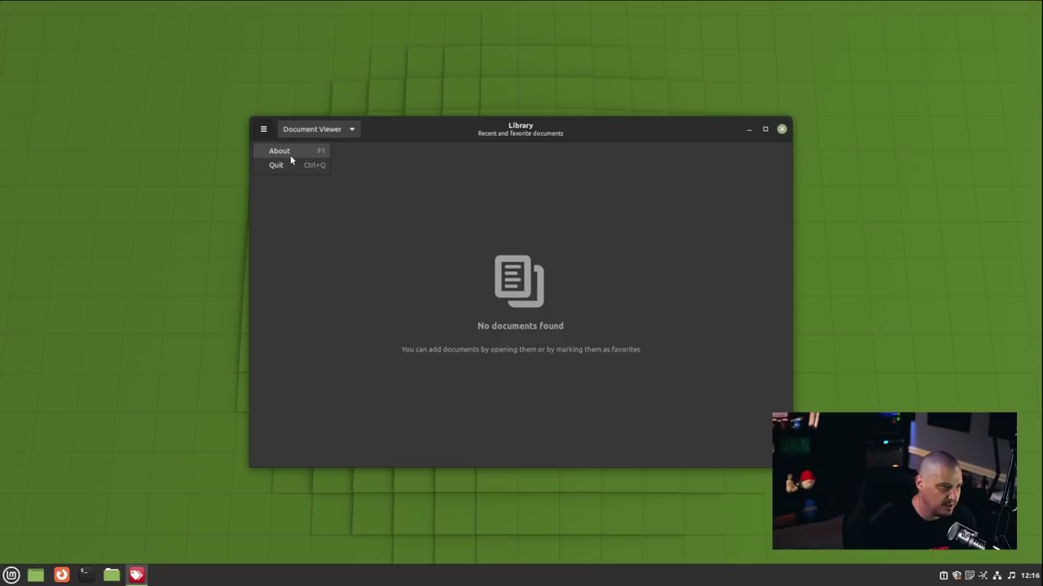
{"action": "left_click", "coordinate": [277, 150]}
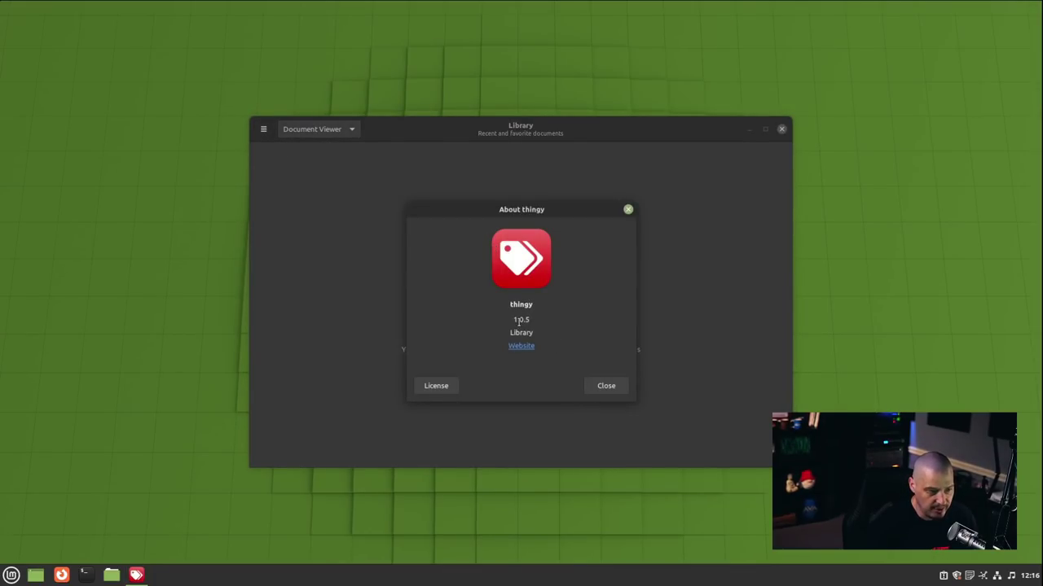
{"action": "left_click", "coordinate": [627, 210]}
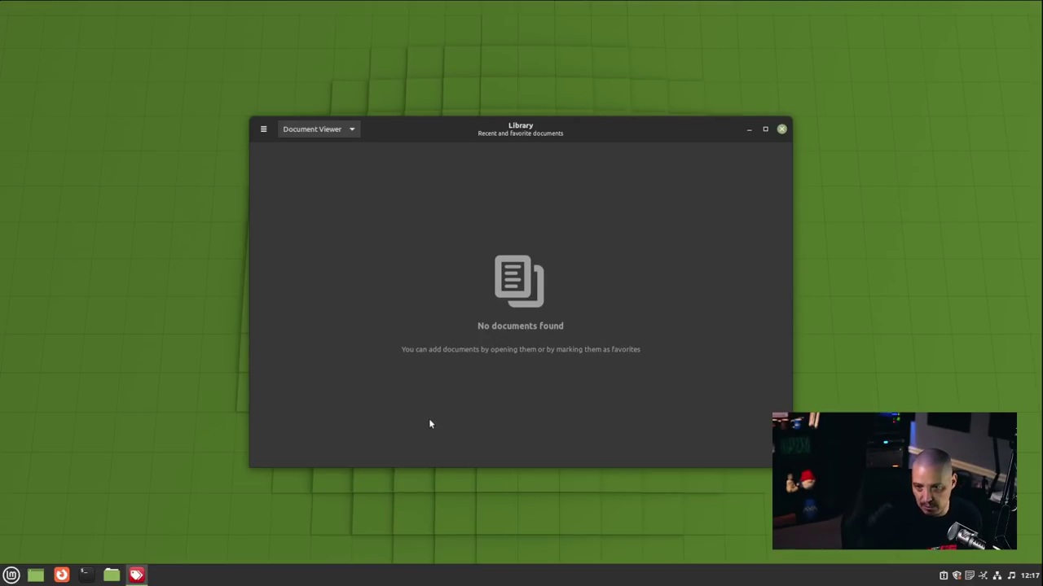
{"action": "left_click", "coordinate": [782, 131]}
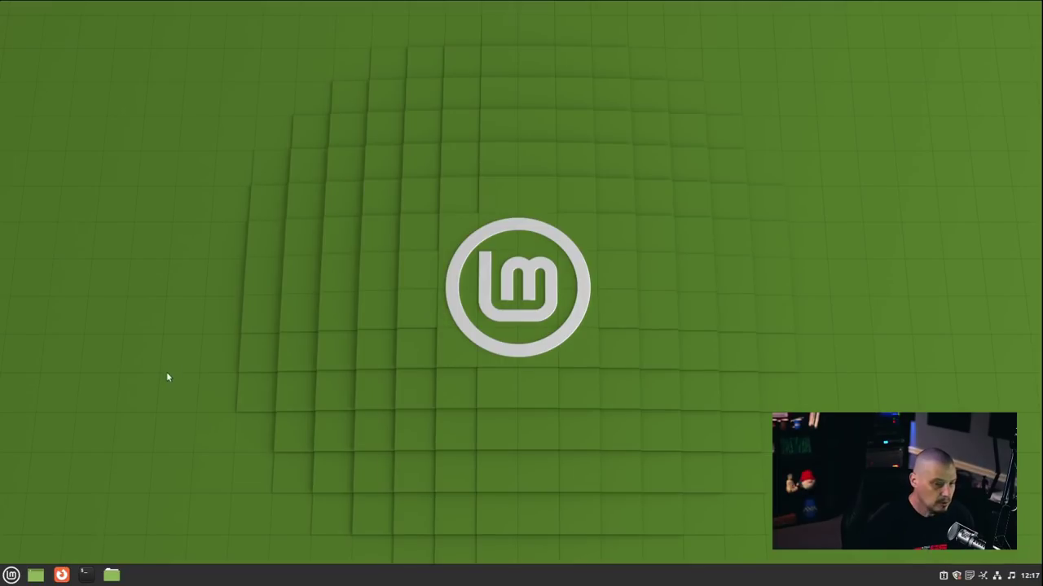
Step: Open GNOME Calendar from the taskbar clock popup
{"action": "left_click", "coordinate": [12, 576]}
{"action": "left_click", "coordinate": [13, 579]}
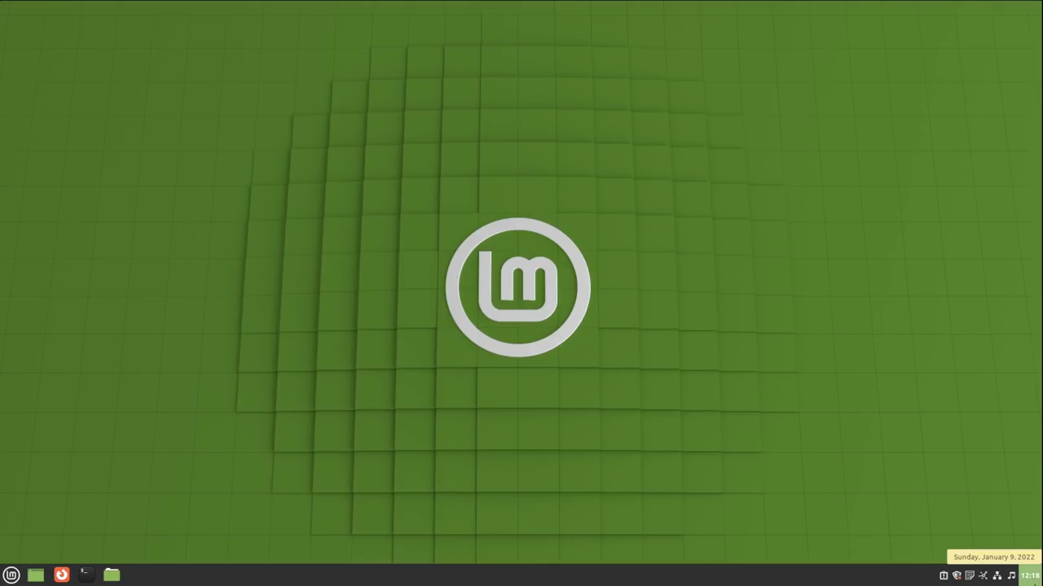
{"action": "left_click", "coordinate": [1035, 584]}
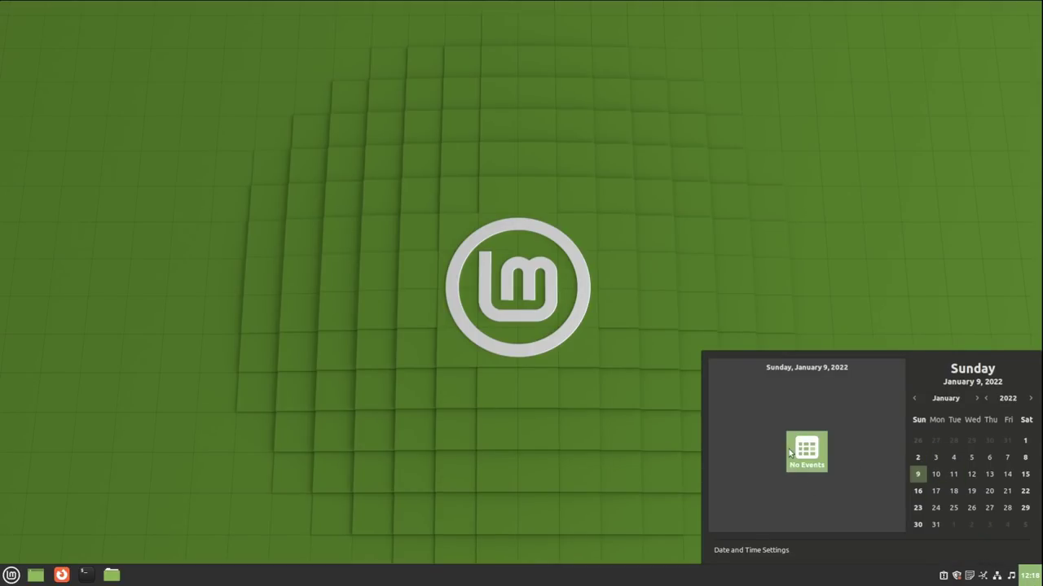
{"action": "left_click", "coordinate": [806, 444]}
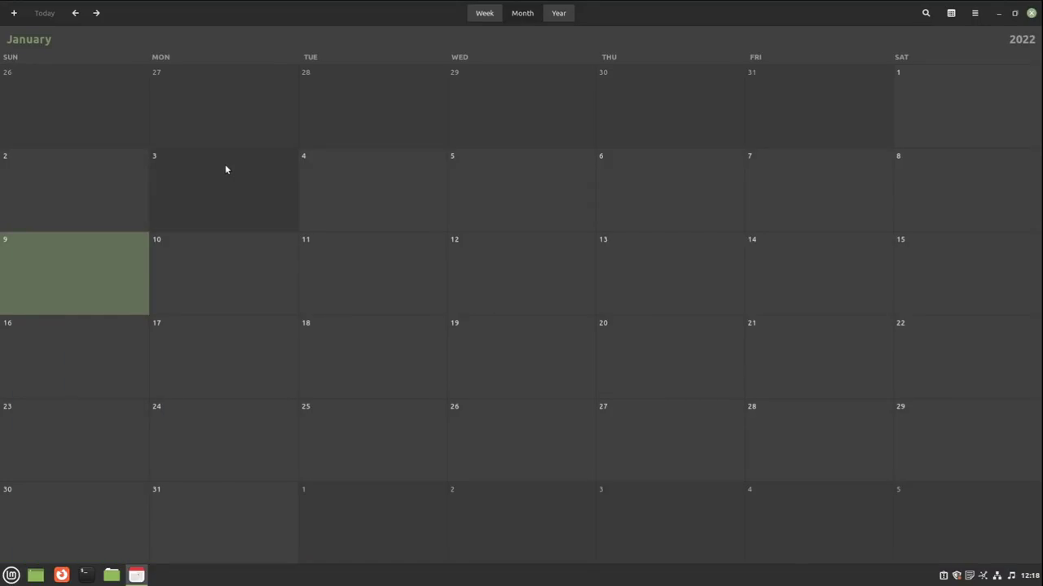
Step: Add the all-day event 'Buy some beer!' on January 9 and close Calendar
{"action": "left_click", "coordinate": [125, 259]}
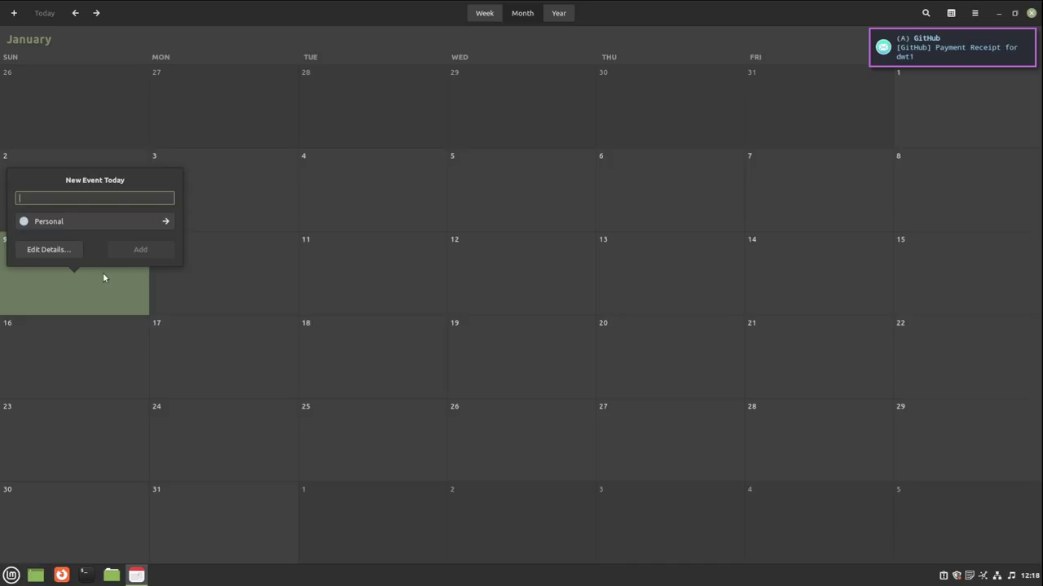
{"action": "type", "text": "Buy some beer"}
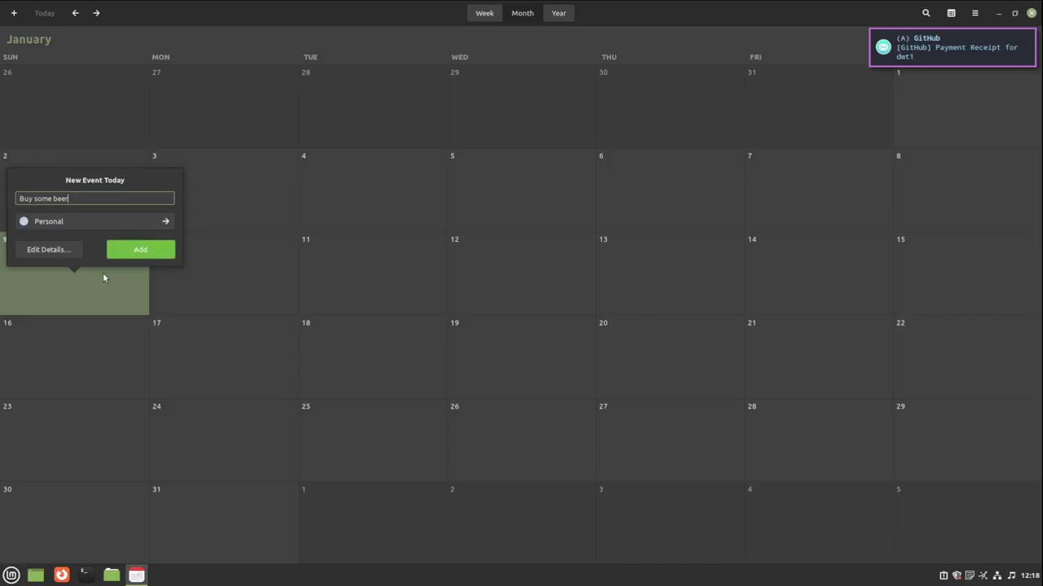
{"action": "type", "text": "!"}
{"action": "left_click", "coordinate": [140, 252]}
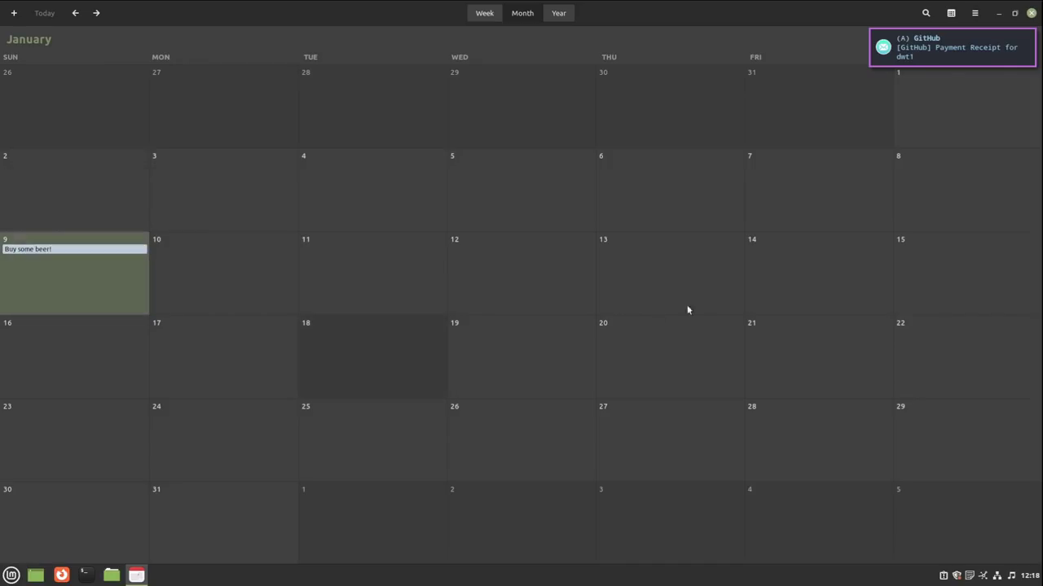
{"action": "left_click", "coordinate": [1030, 13]}
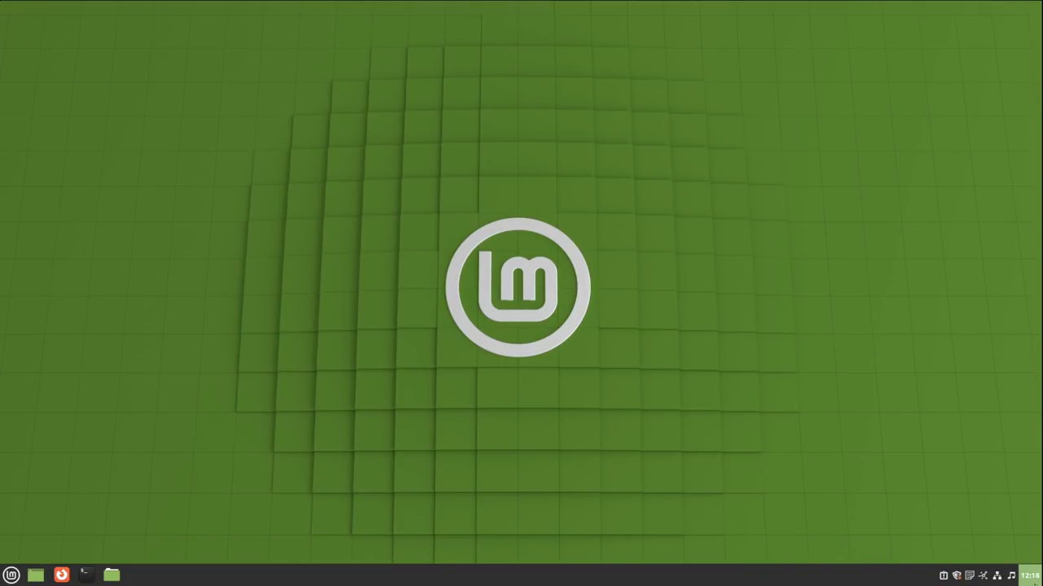
Step: Confirm the event in the clock popup, then dismiss it and the notification
{"action": "left_click", "coordinate": [1030, 576]}
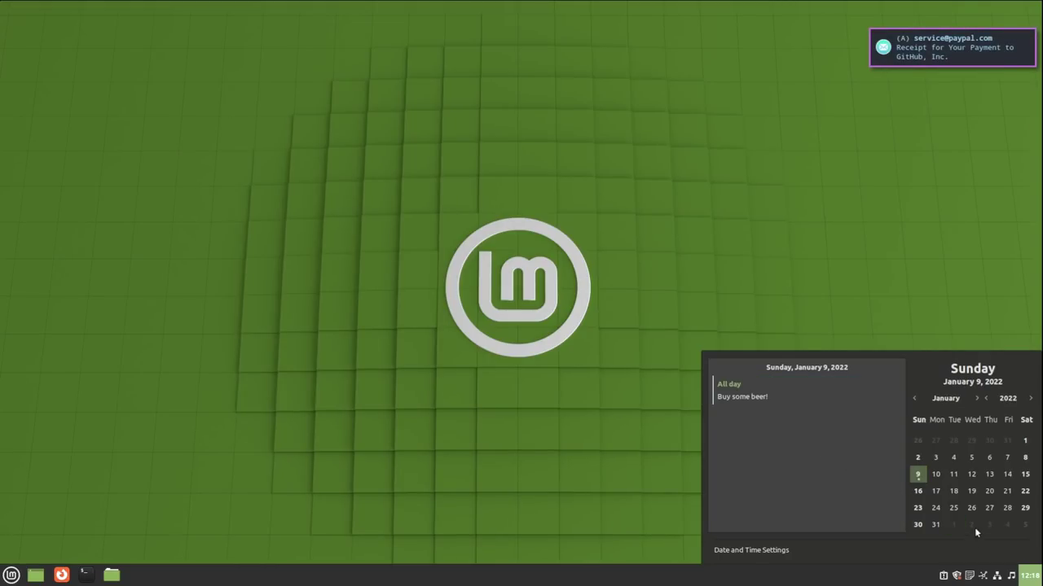
{"action": "left_click", "coordinate": [876, 274]}
{"action": "left_click", "coordinate": [940, 57]}
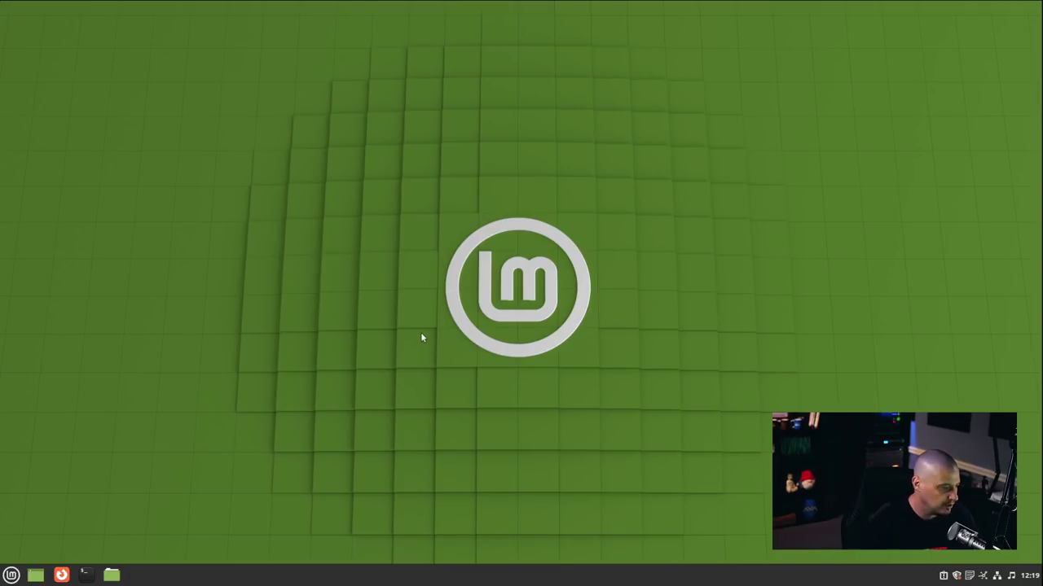
Step: Open a new terminal, maximize it and enlarge its text twice
{"action": "key", "text": "ctrl+alt+t"}
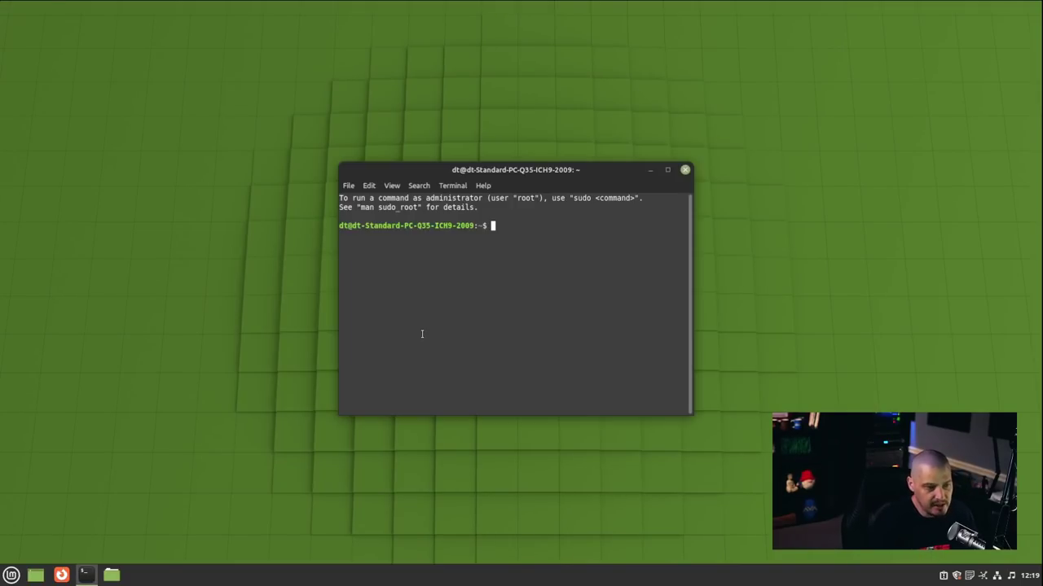
{"action": "double_click", "coordinate": [522, 170]}
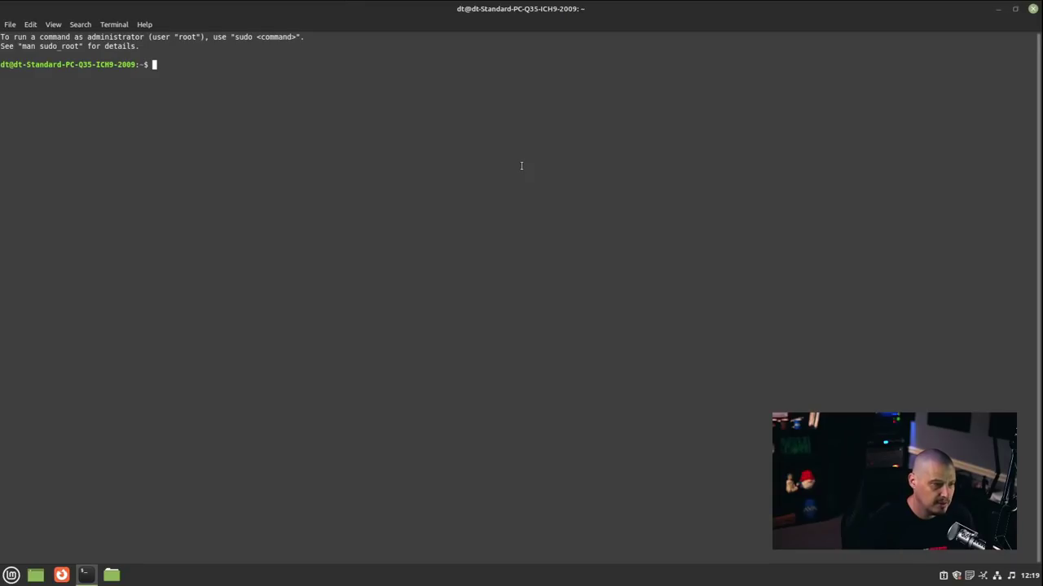
{"action": "type", "text": "==="}
{"action": "key", "text": "ctrl+plus"}
{"action": "key", "text": "ctrl+plus"}
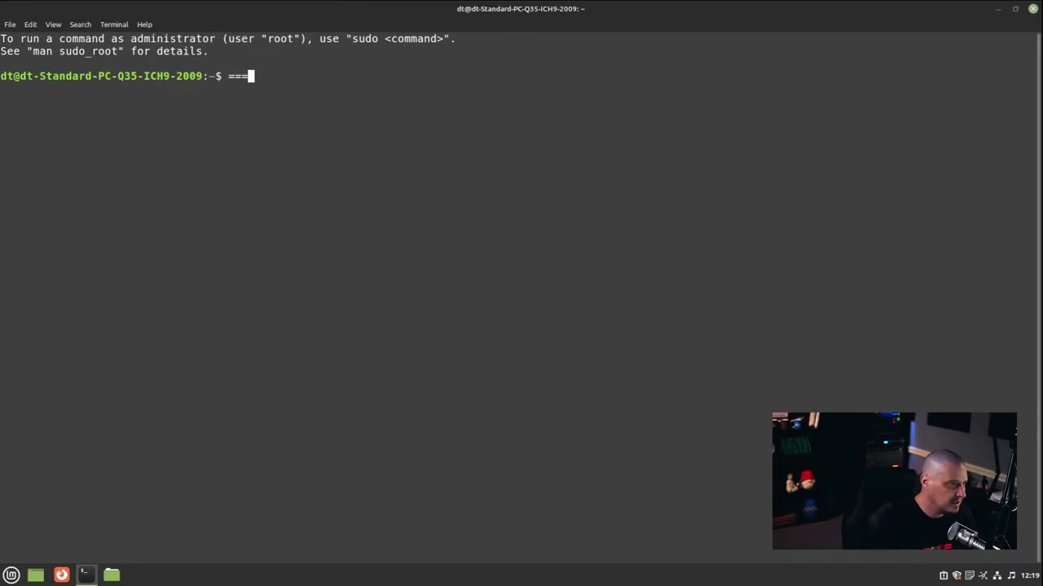
{"action": "key", "text": "ctrl+plus"}
{"action": "key", "text": "BackSpace"}
{"action": "key", "text": "BackSpace"}
{"action": "key", "text": "BackSpace"}
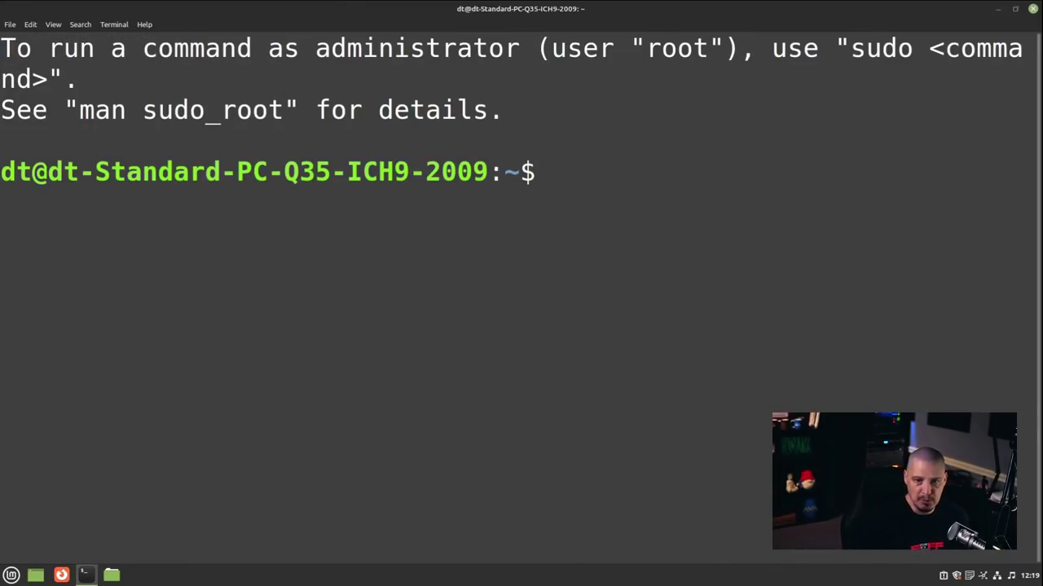
Step: View the terminal's About info, then run snap list, finding snap not installed
{"action": "left_click", "coordinate": [144, 25]}
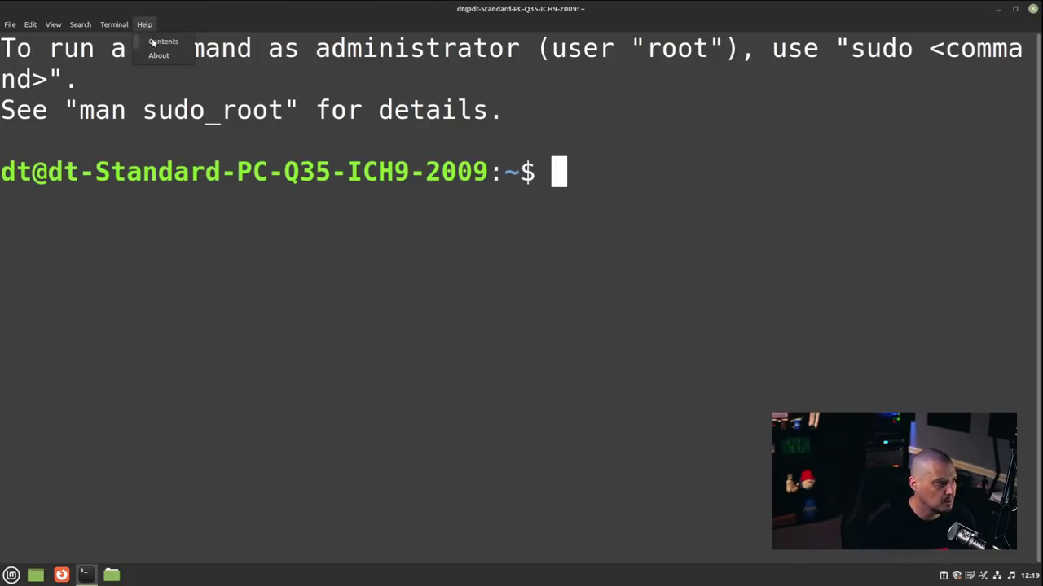
{"action": "left_click", "coordinate": [157, 55]}
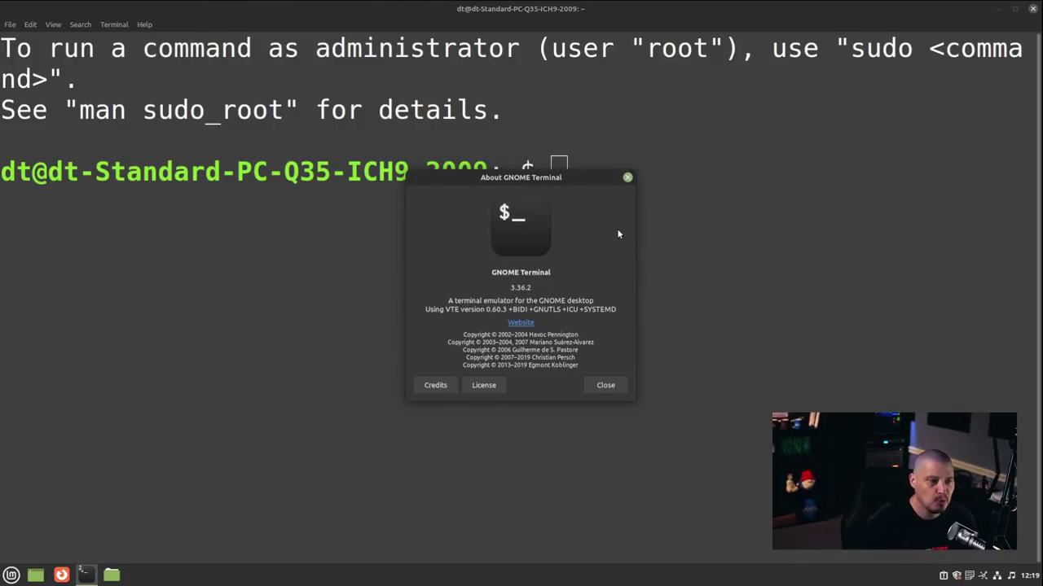
{"action": "left_click", "coordinate": [627, 178]}
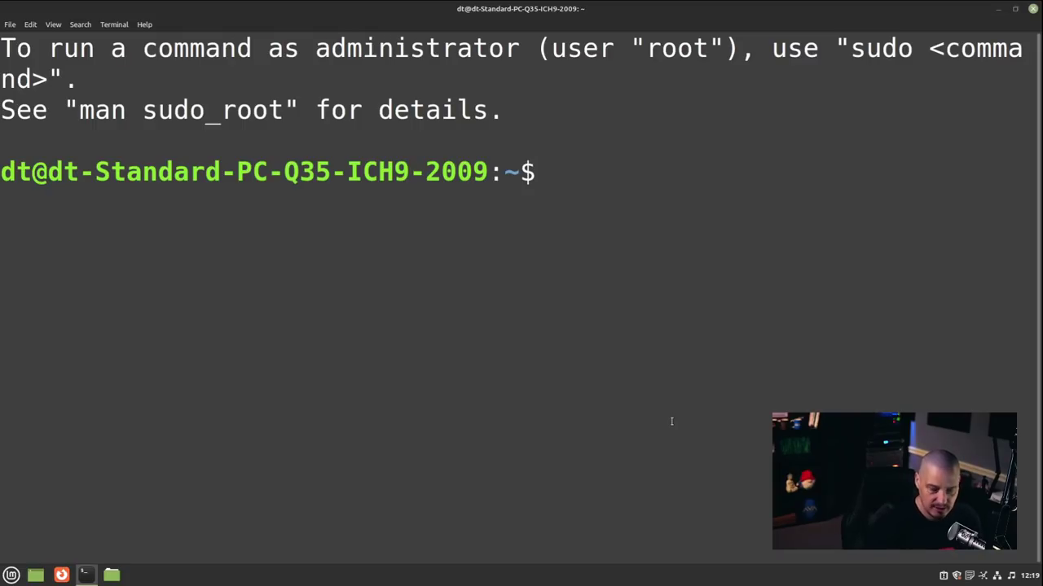
{"action": "type", "text": "snap list"}
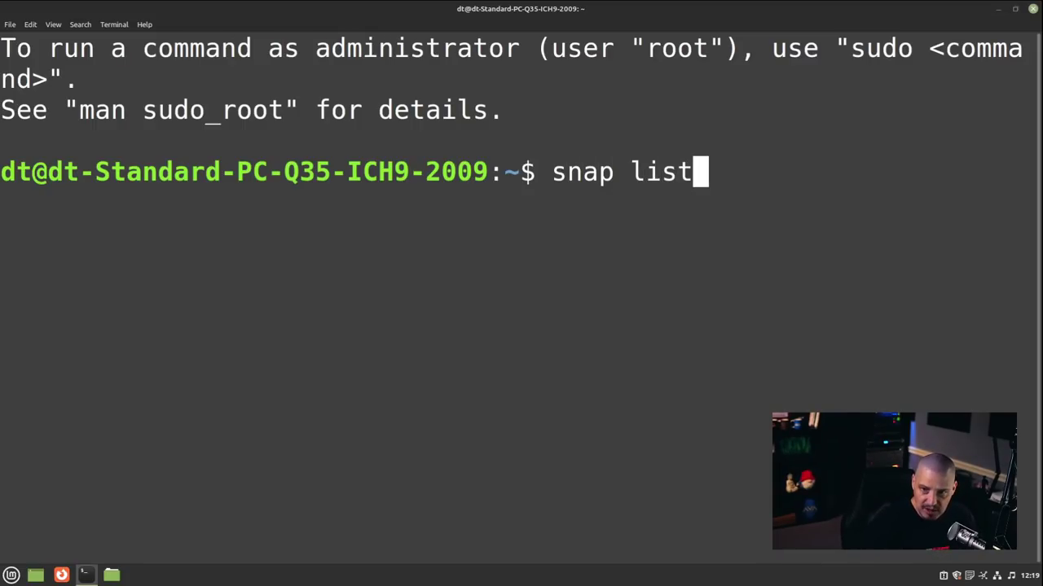
{"action": "key", "text": "Return"}
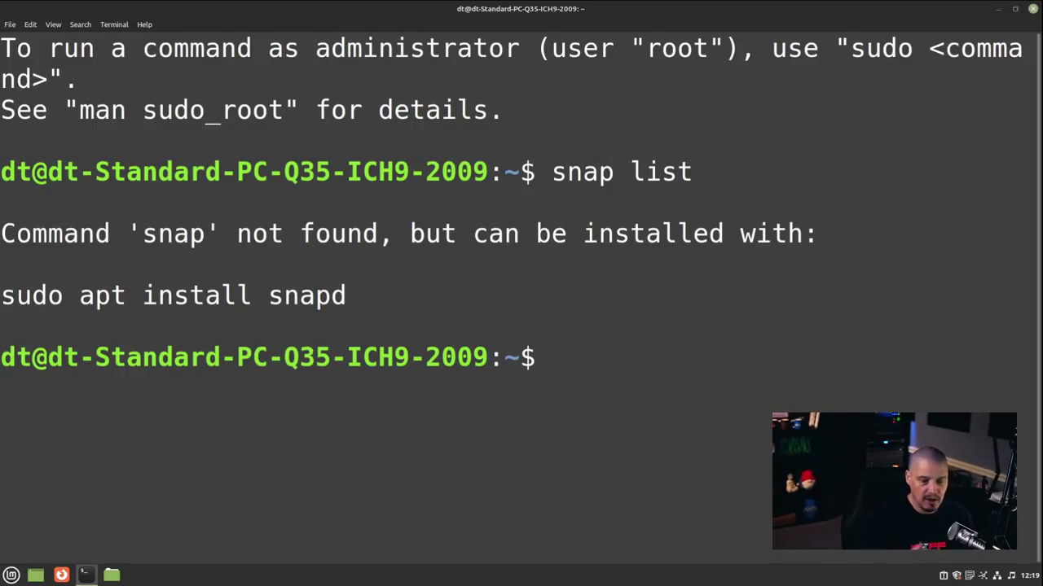
Step: Run flatpak list and whereis flatpak, locating it at /usr/bin/flatpak
{"action": "type", "text": "flapak"}
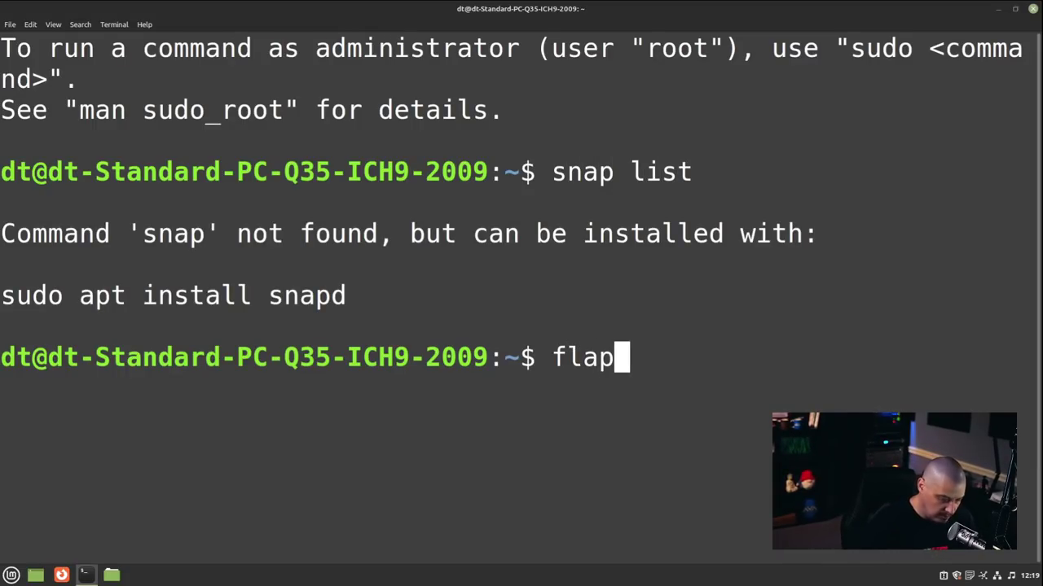
{"action": "key", "text": "BackSpace"}
{"action": "key", "text": "BackSpace"}
{"action": "key", "text": "BackSpace"}
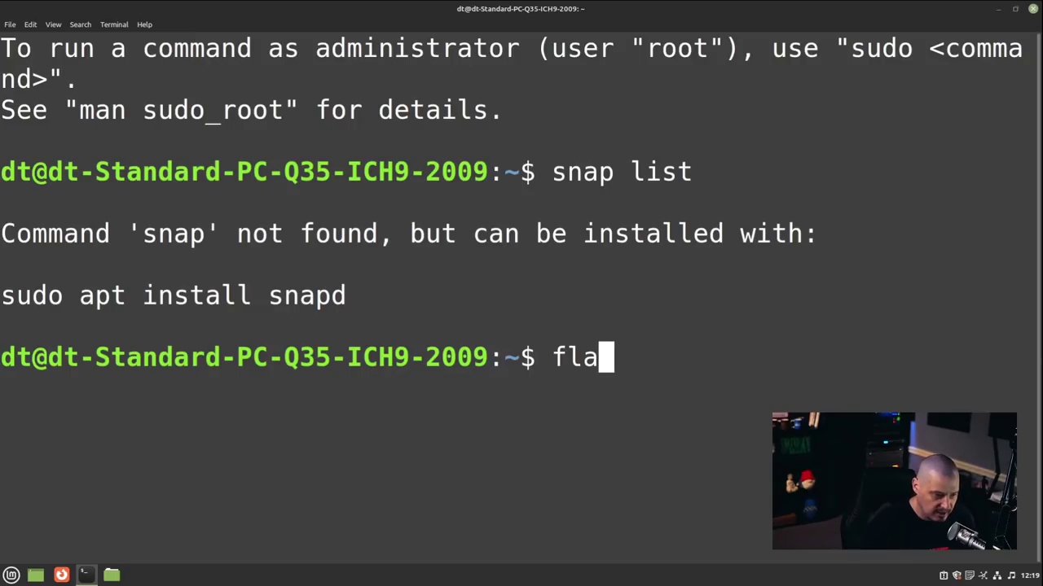
{"action": "type", "text": "tpak list"}
{"action": "key", "text": "Return"}
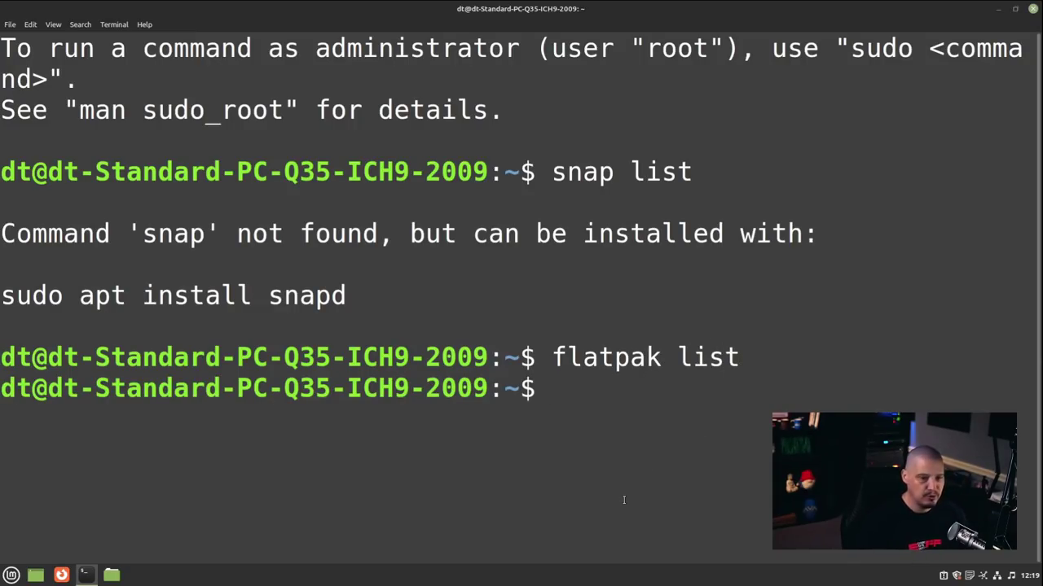
{"action": "type", "text": "whereis "}
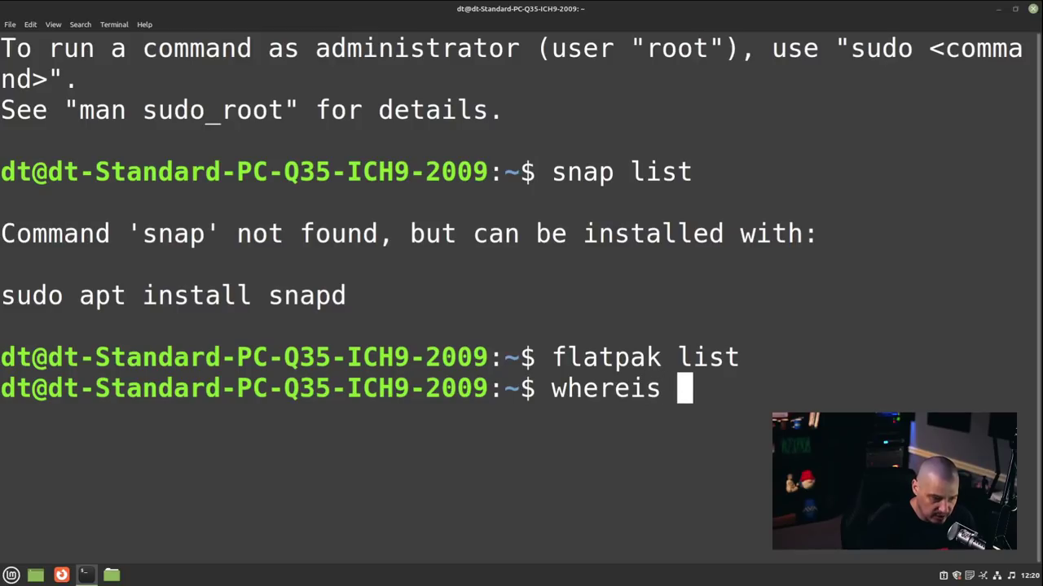
{"action": "type", "text": "flatpak"}
{"action": "key", "text": "Return"}
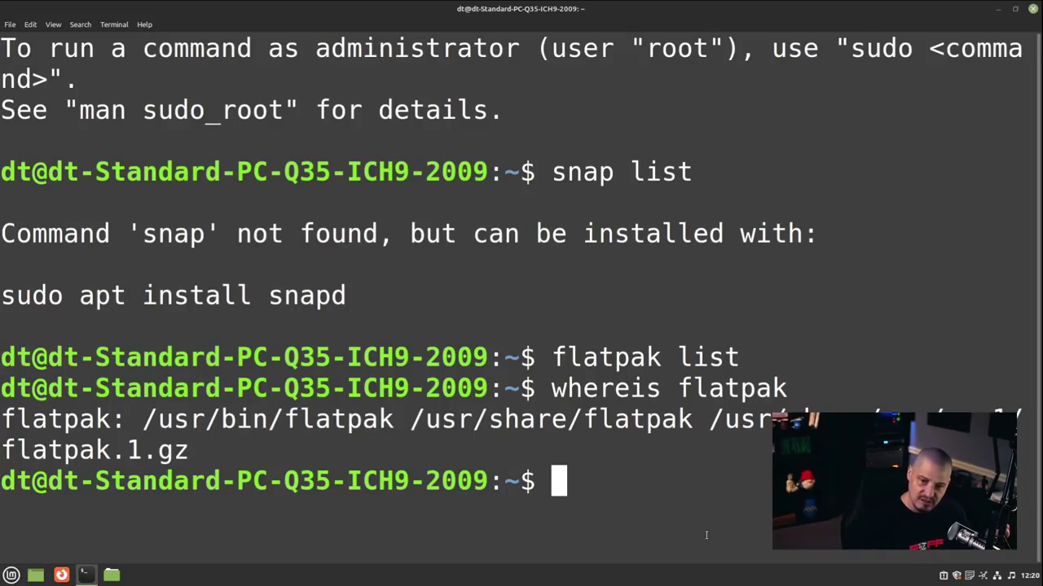
Step: Show kernel version 5.4.0-91-generic with uname -r, then clear the screen
{"action": "type", "text": "uname -r"}
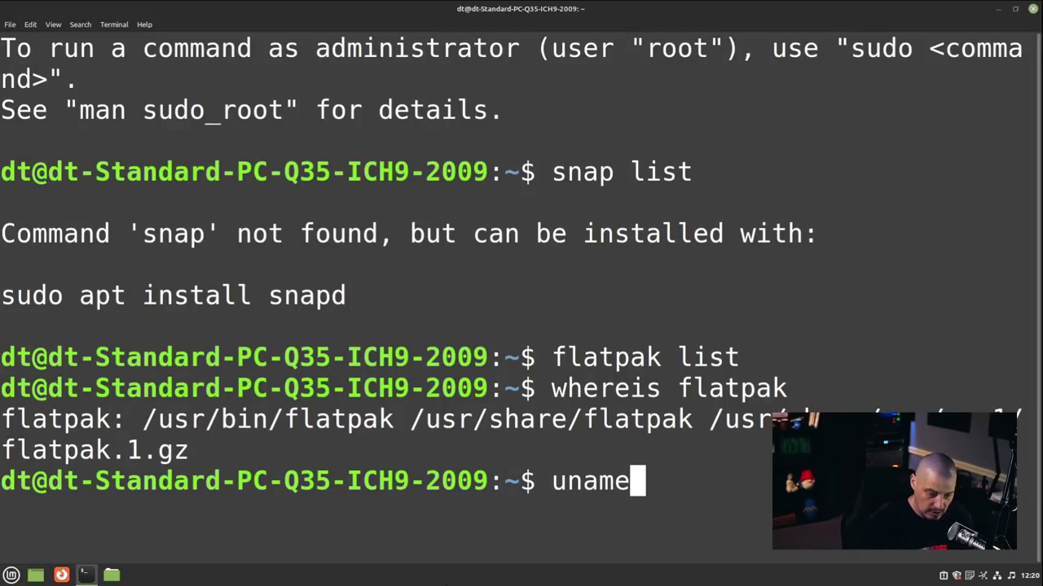
{"action": "key", "text": "Return"}
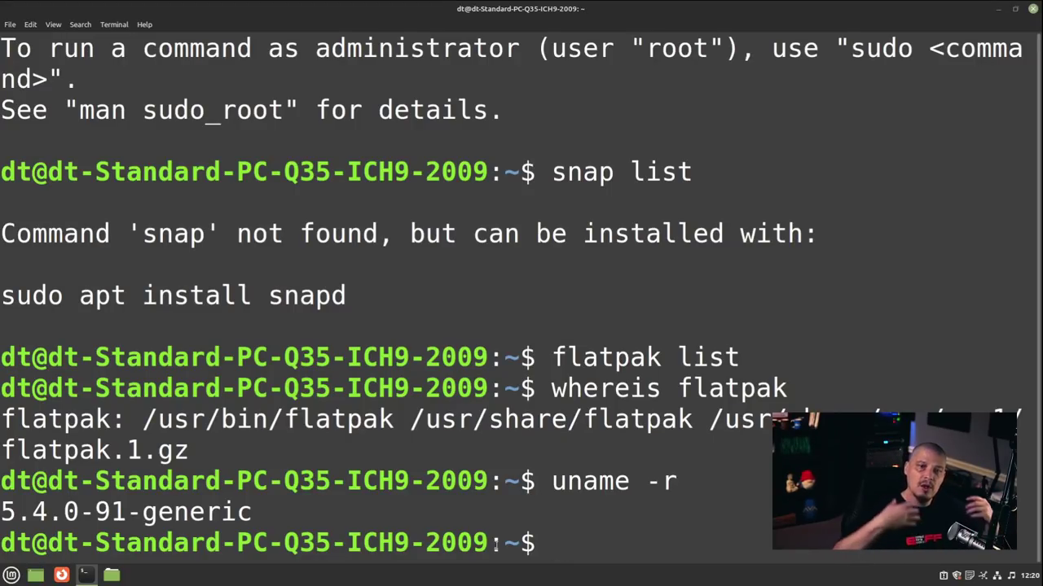
{"action": "type", "text": "clear"}
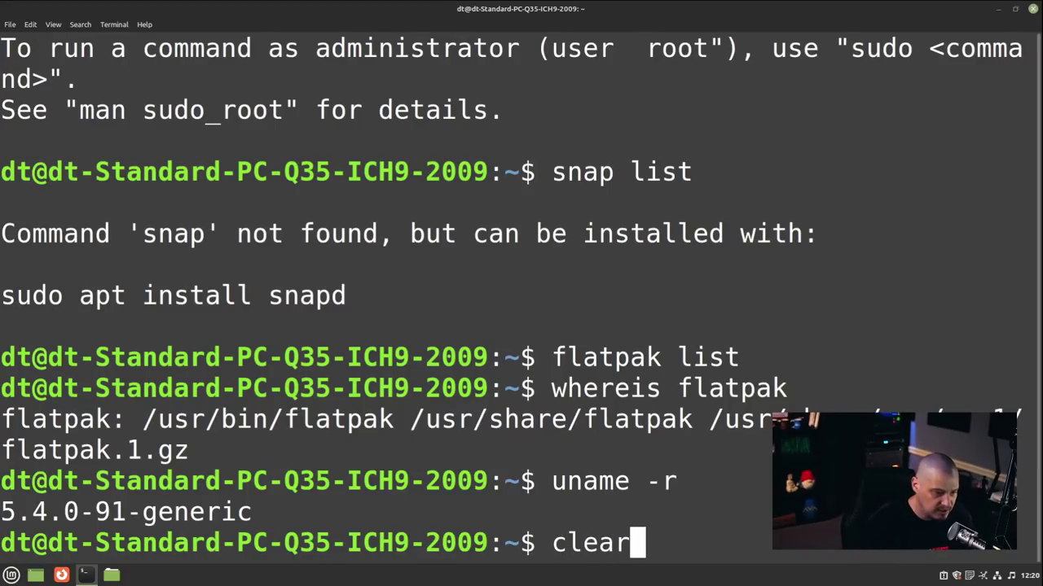
{"action": "key", "text": "Return"}
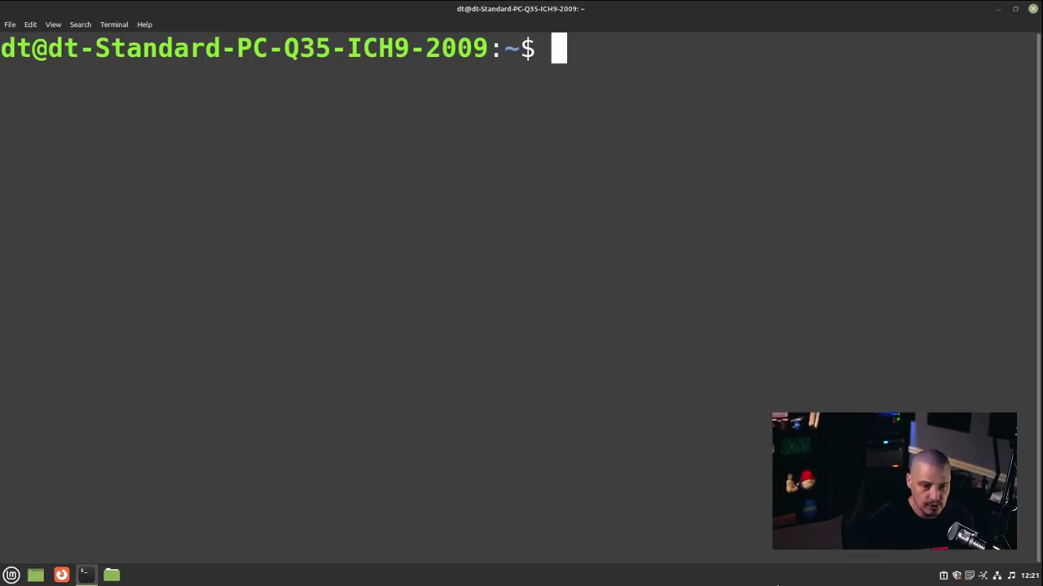
Step: Run 'apt list --installed', then rerun it piped through '| wc -l' to count installed packages
{"action": "type", "text": "apt list "}
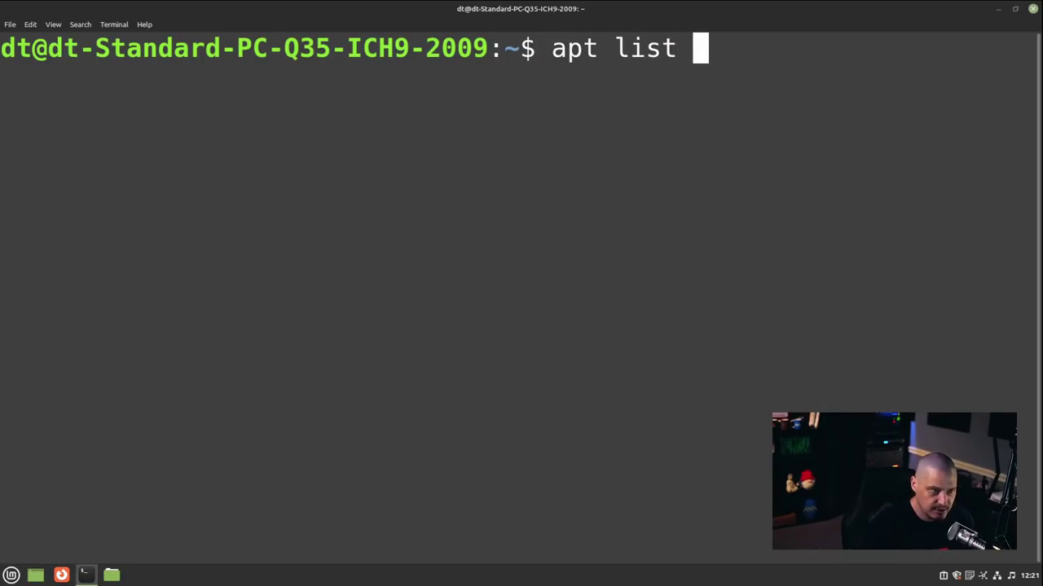
{"action": "type", "text": "--installed"}
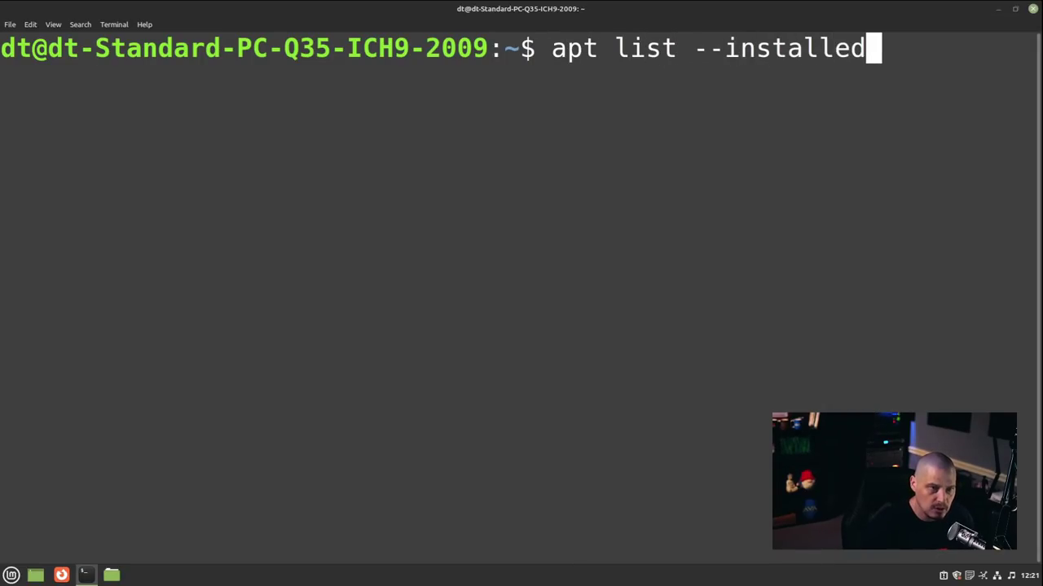
{"action": "key", "text": "Return"}
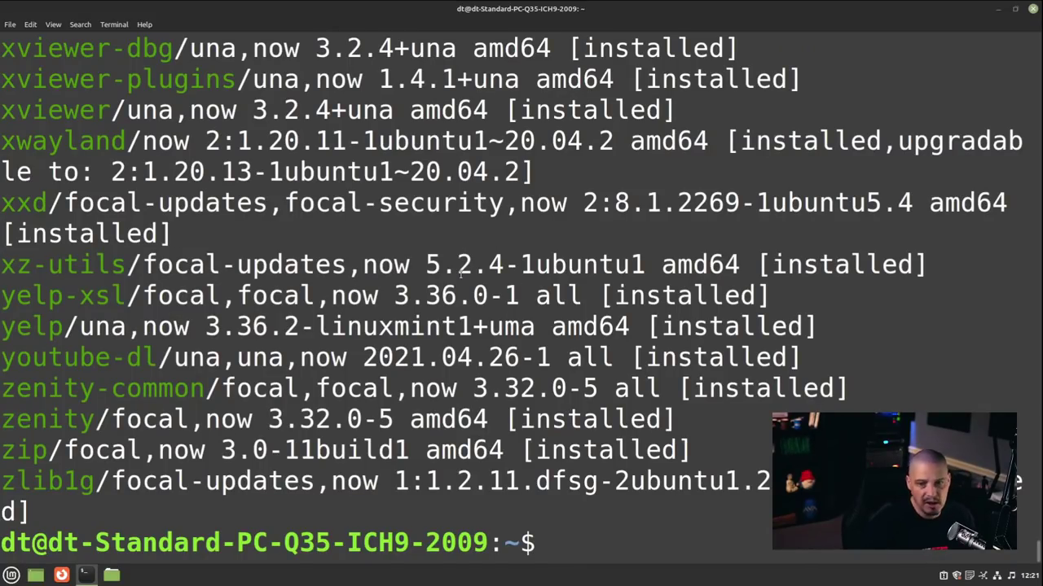
{"action": "key", "text": "Up"}
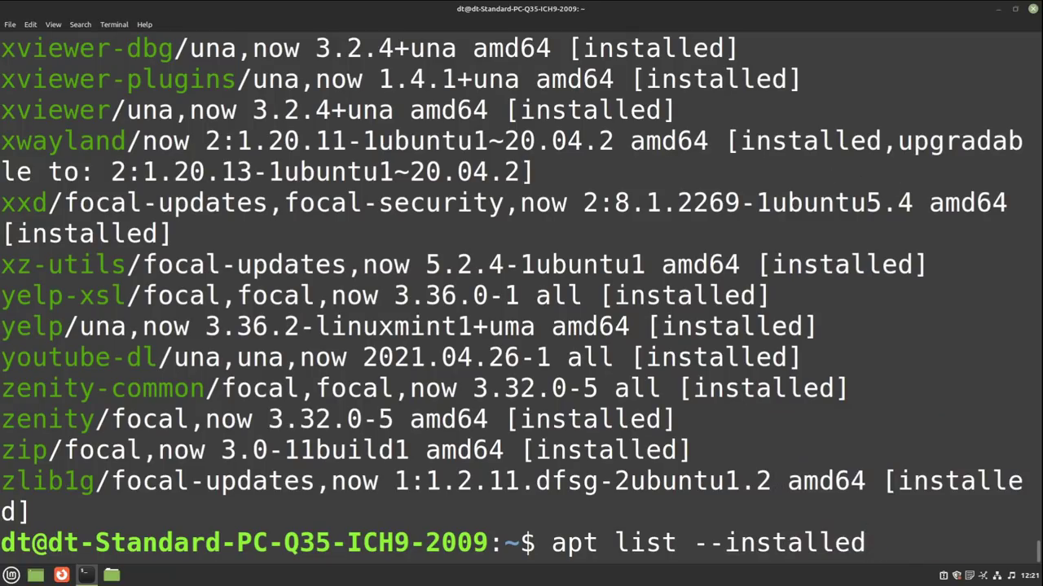
{"action": "type", "text": "| wc -l"}
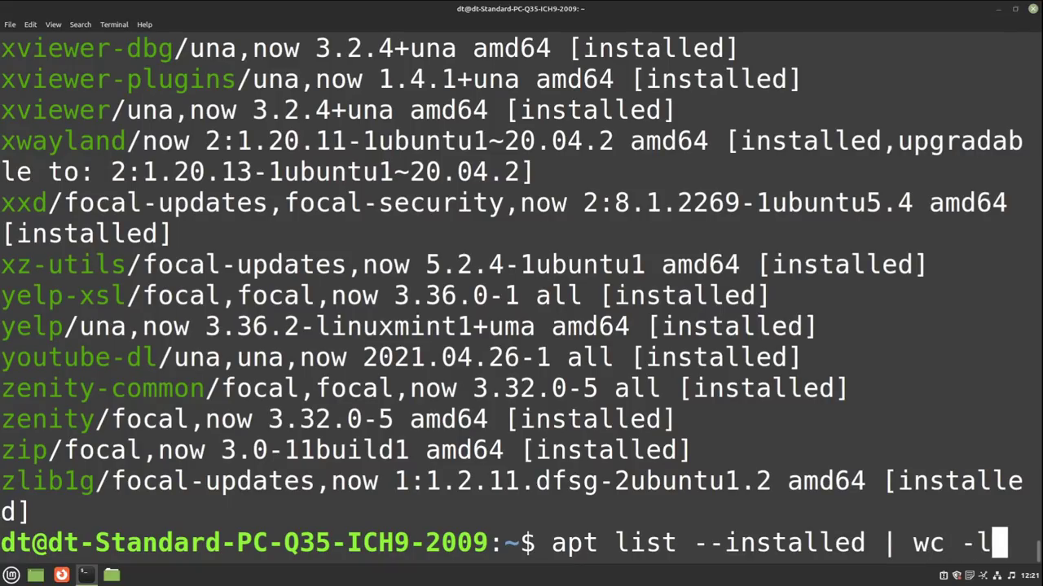
{"action": "key", "text": "Return"}
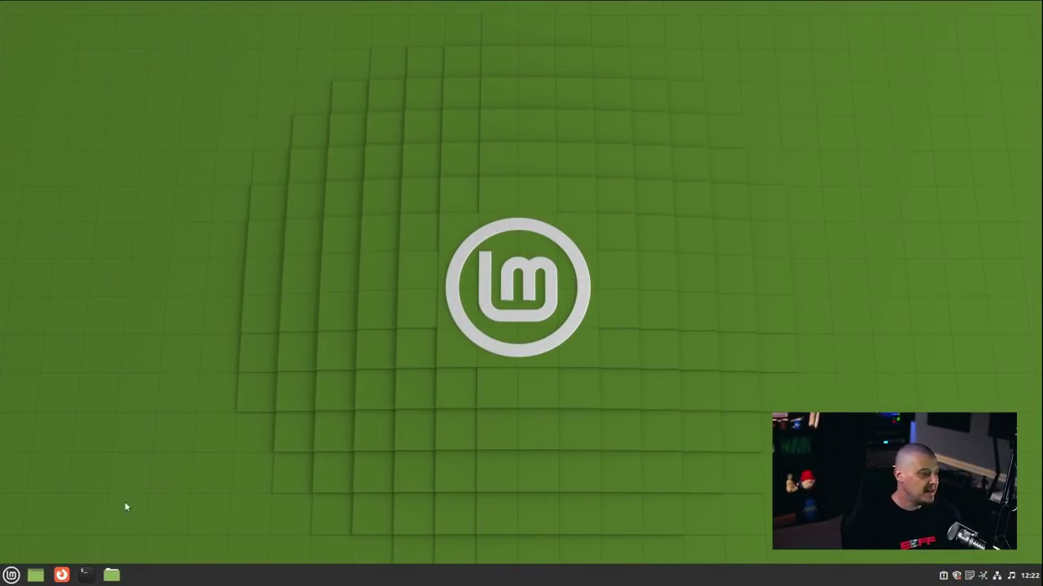
{"action": "left_click", "coordinate": [13, 575]}
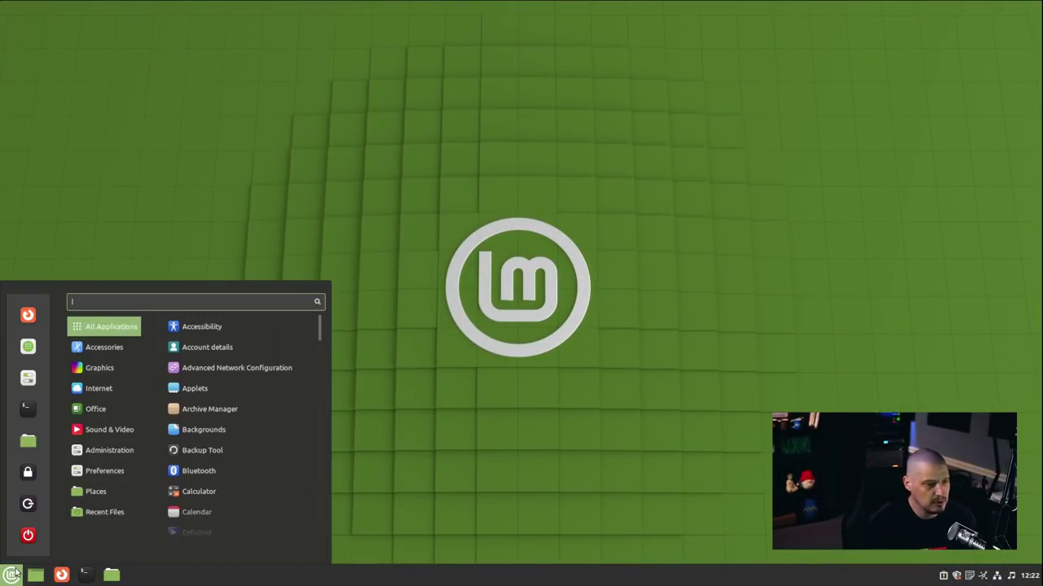
{"action": "left_click", "coordinate": [114, 575]}
{"action": "left_click", "coordinate": [114, 575]}
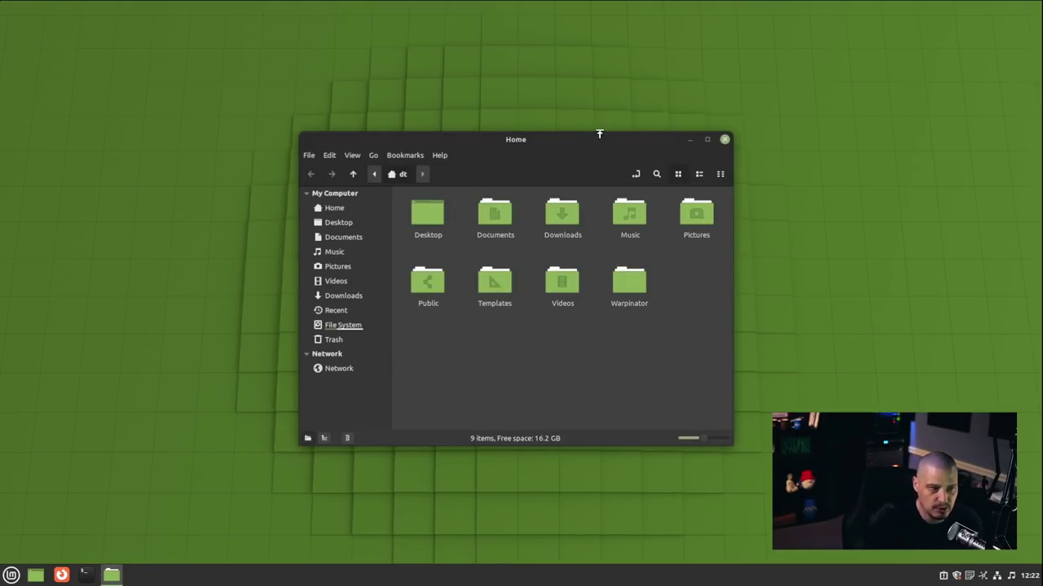
{"action": "left_click_drag", "start_coordinate": [580, 137], "coordinate": [356, 119]}
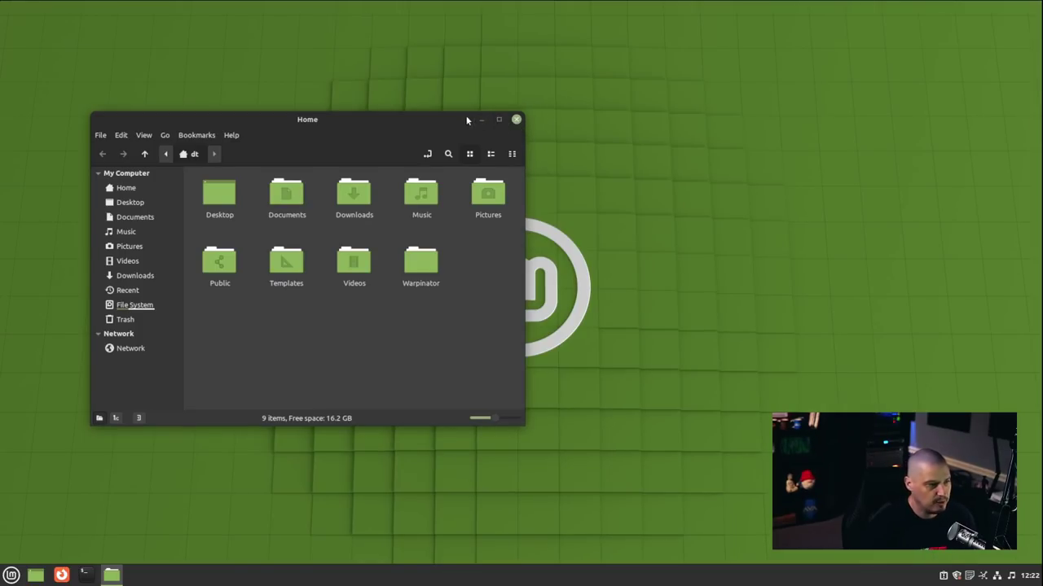
{"action": "left_click", "coordinate": [515, 121]}
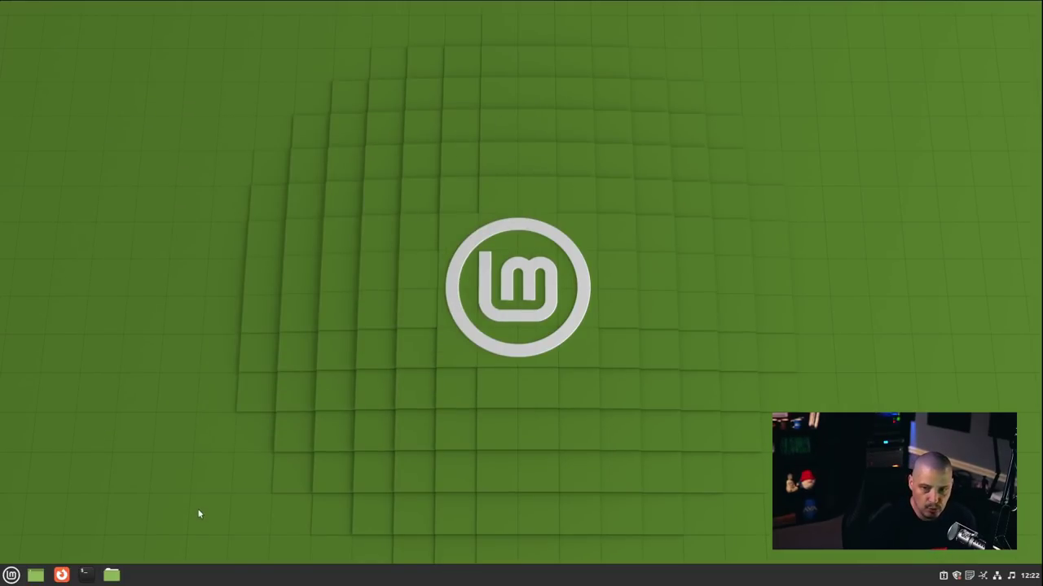
{"action": "left_click", "coordinate": [11, 575]}
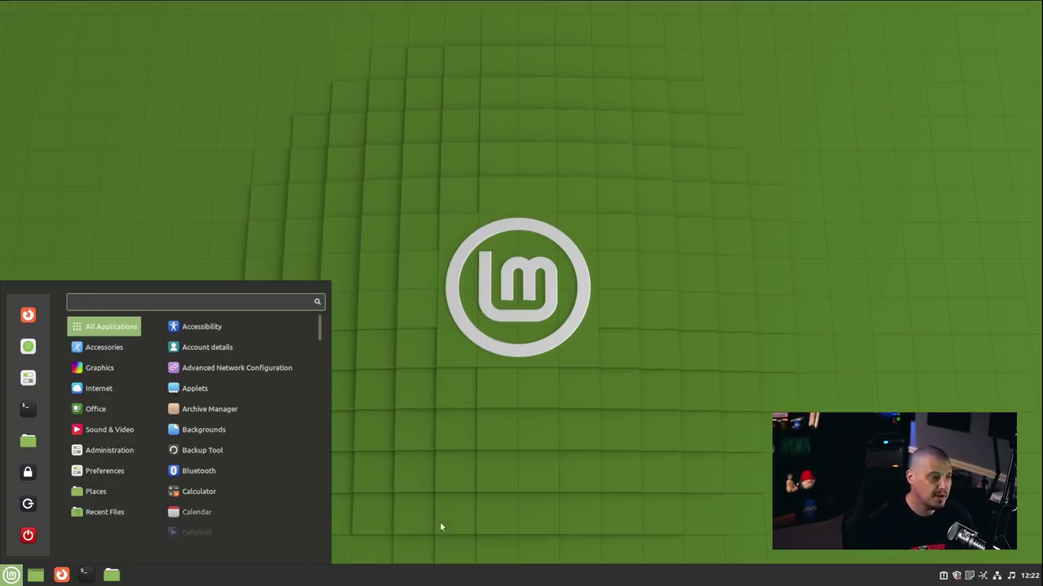
{"action": "left_click", "coordinate": [552, 460]}
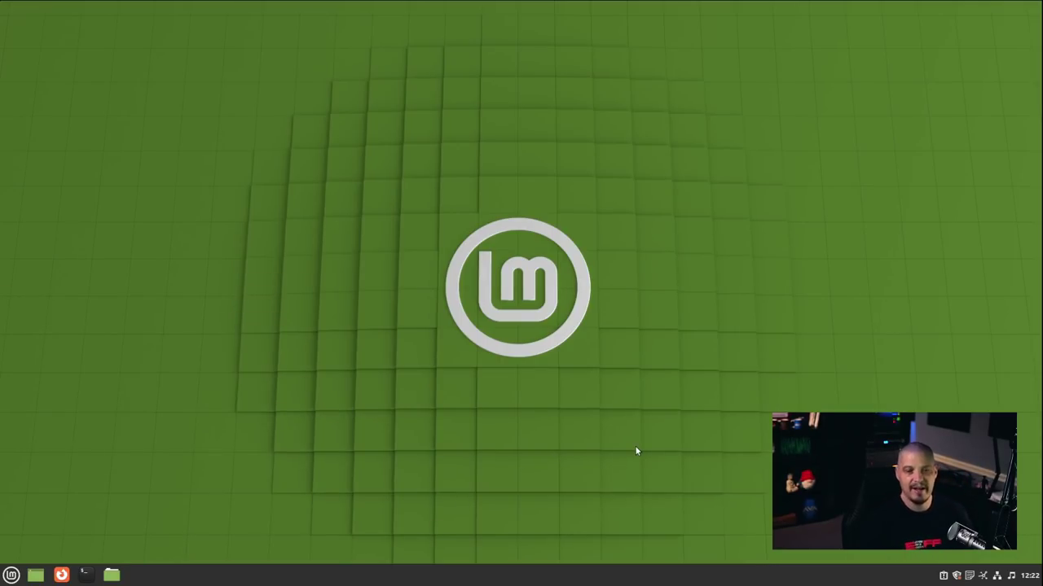